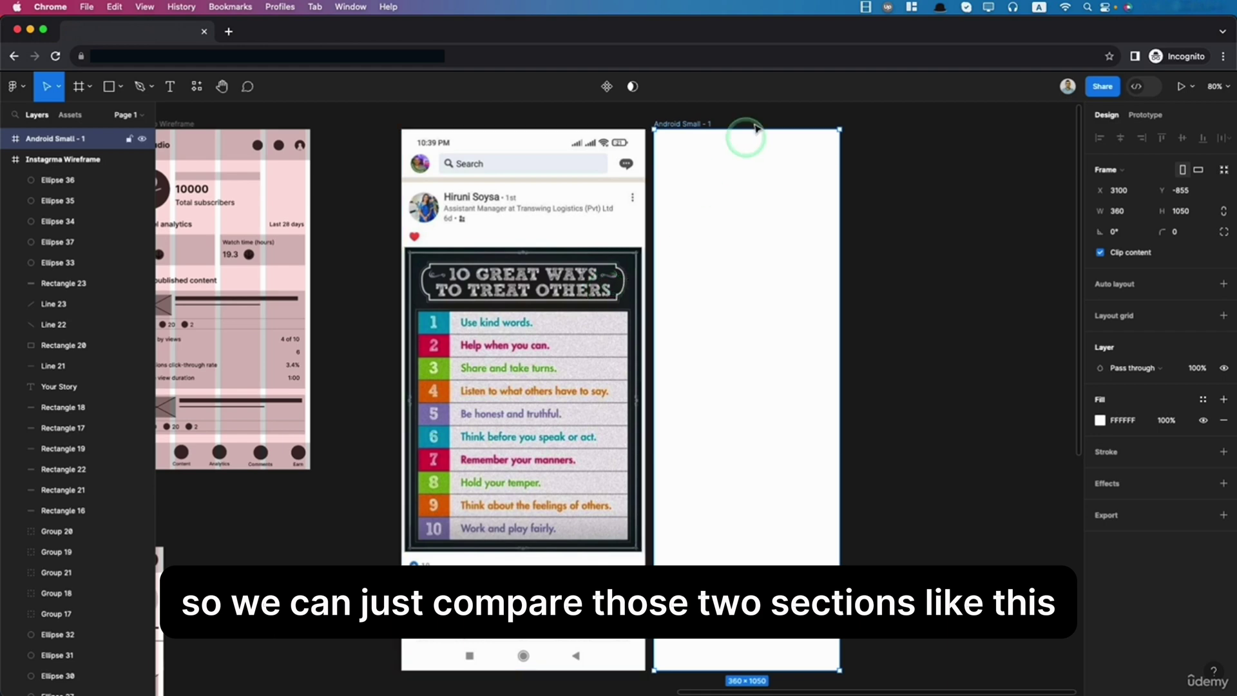
Step: Shorten the blank Android Small - 1 frame from its top edge to about 1012 high and rename it Linkedin Wireframe
{"action": "left_click_drag", "start_coordinate": [683, 130], "coordinate": [682, 149]}
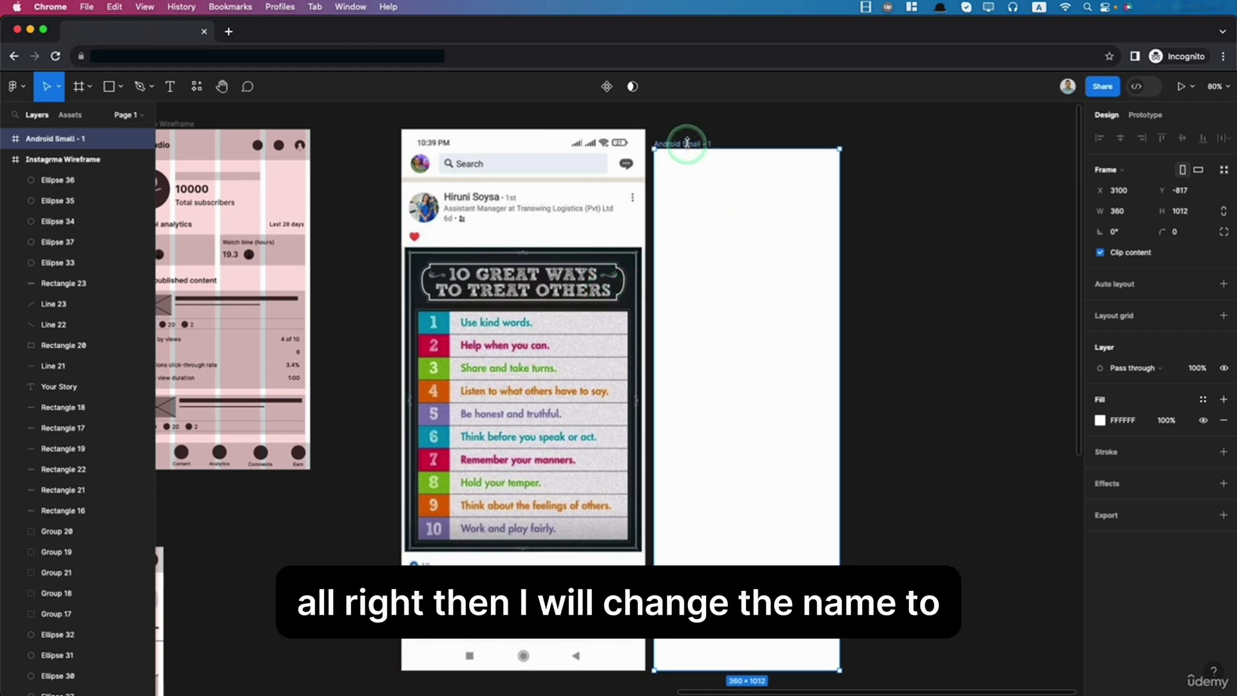
{"action": "double_click", "coordinate": [688, 143]}
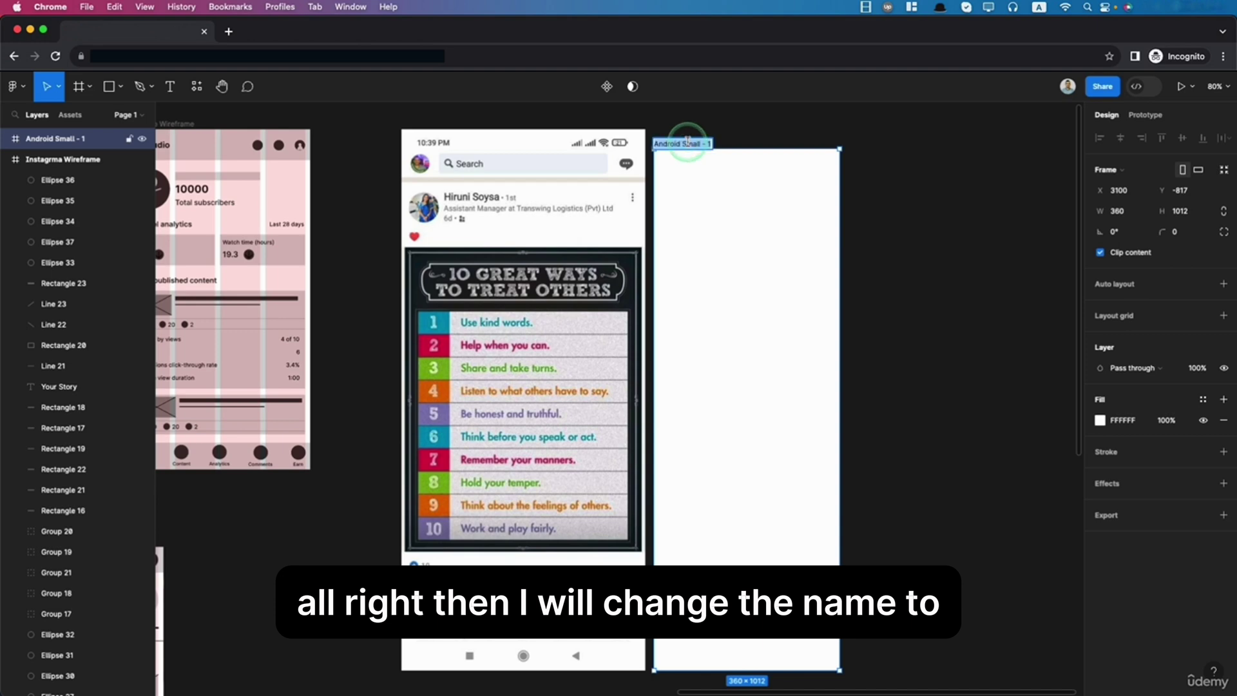
{"action": "type", "text": "Link"}
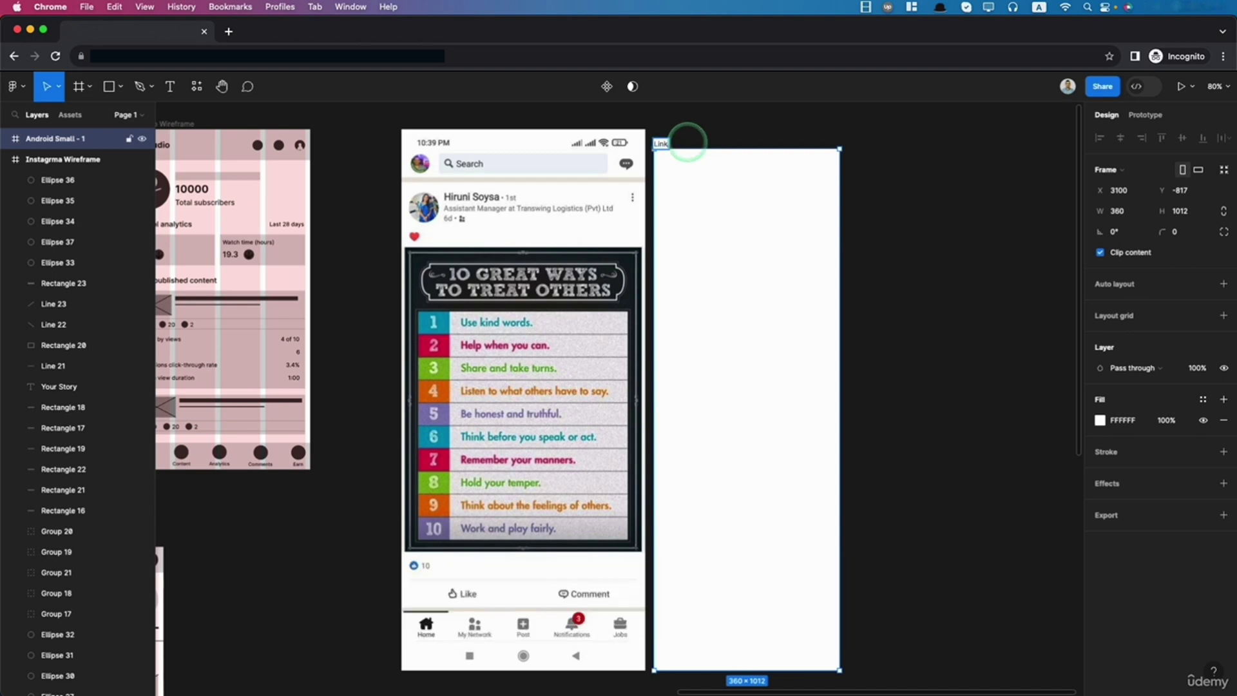
{"action": "type", "text": "edin Wi"}
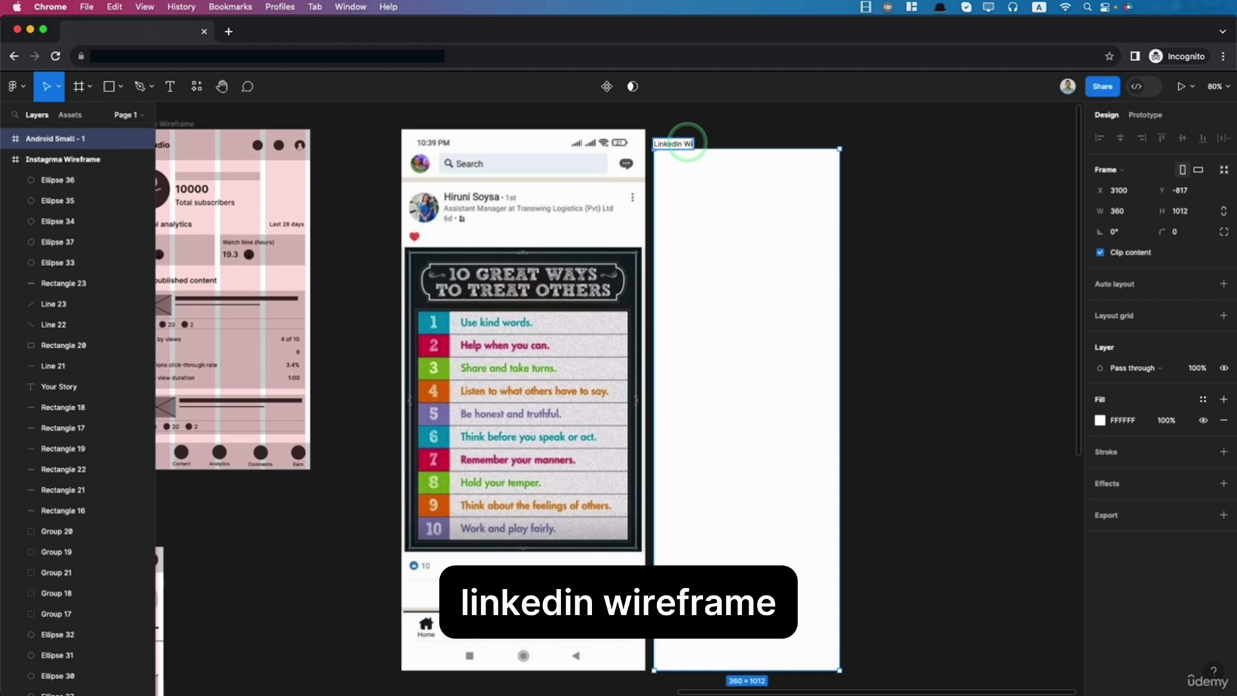
{"action": "type", "text": "reframe"}
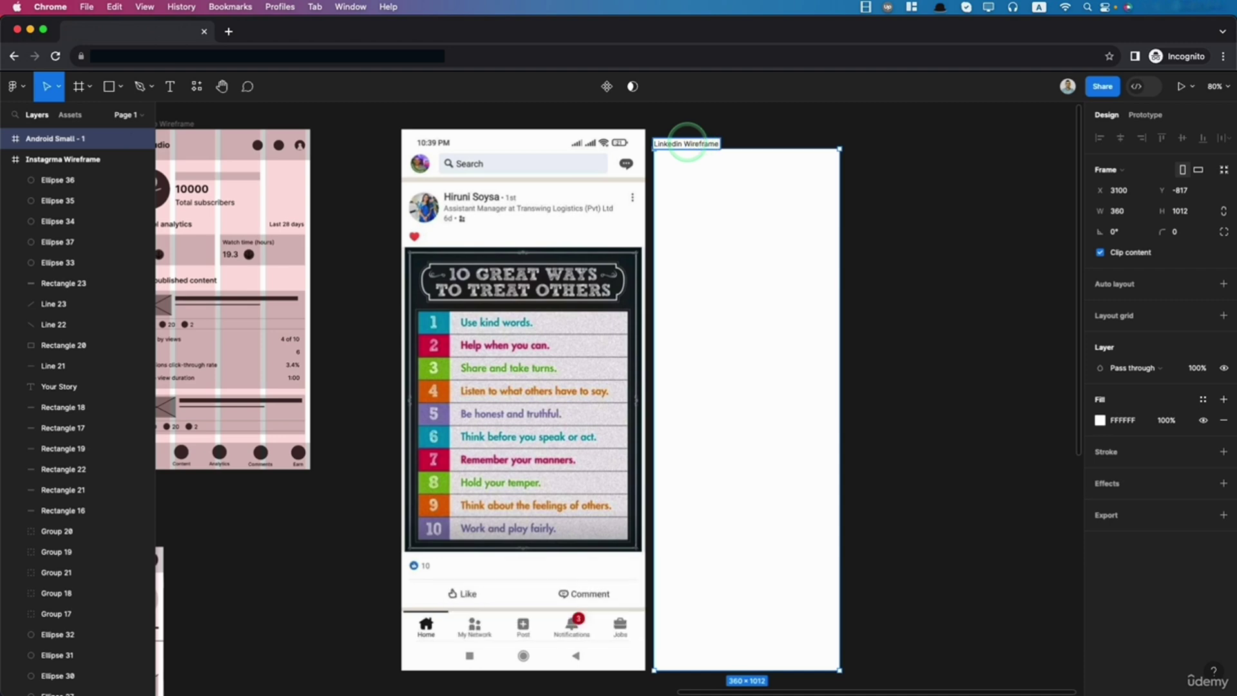
{"action": "left_click", "coordinate": [753, 310]}
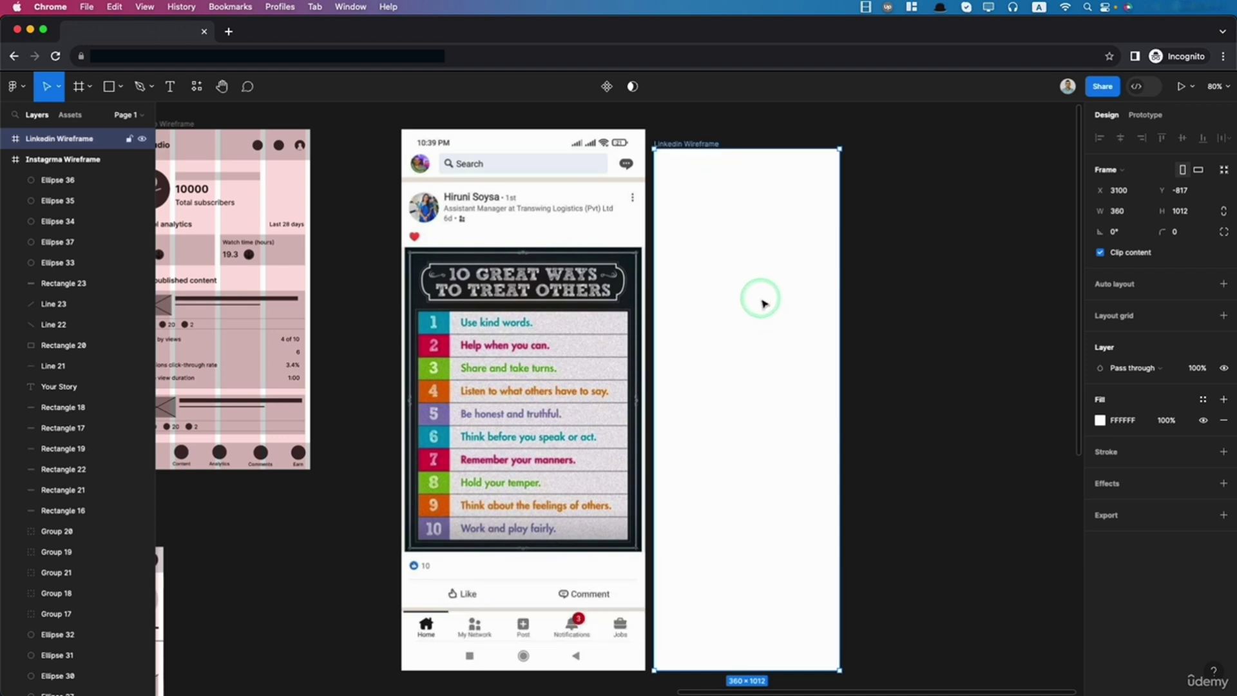
Step: Add a column layout grid to the Linkedin Wireframe frame with count 4, gutter 10 and margin 10
{"action": "left_click", "coordinate": [109, 87]}
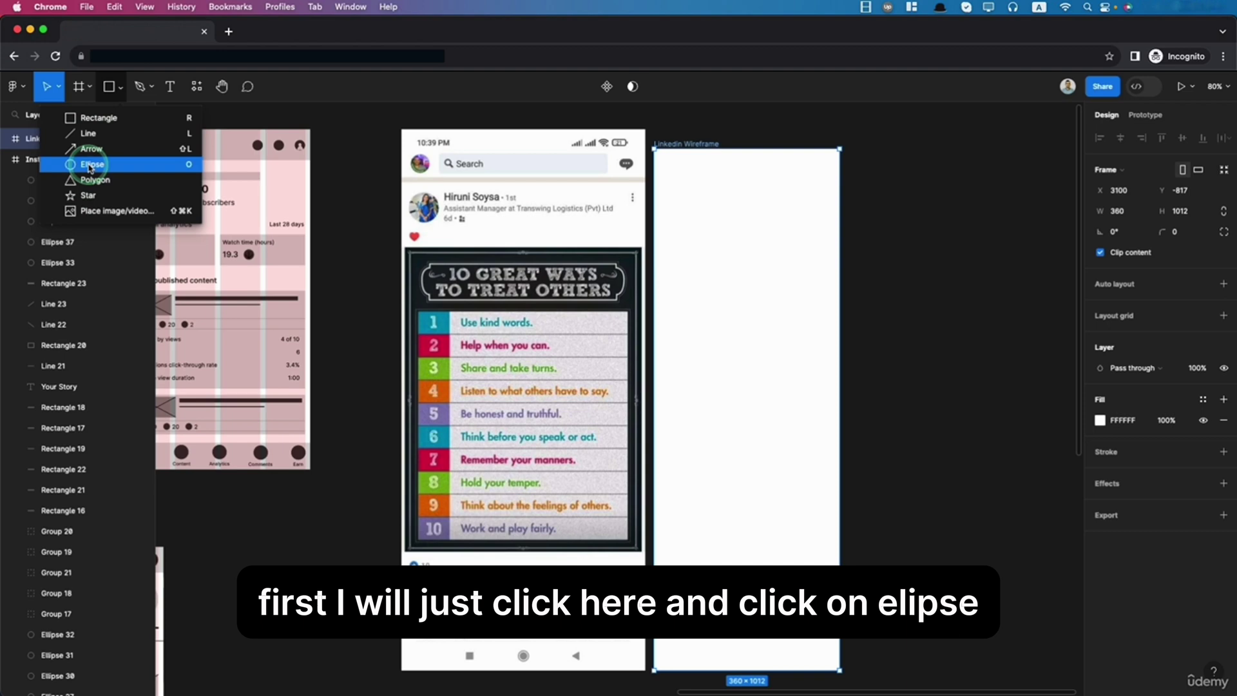
{"action": "left_click", "coordinate": [678, 147]}
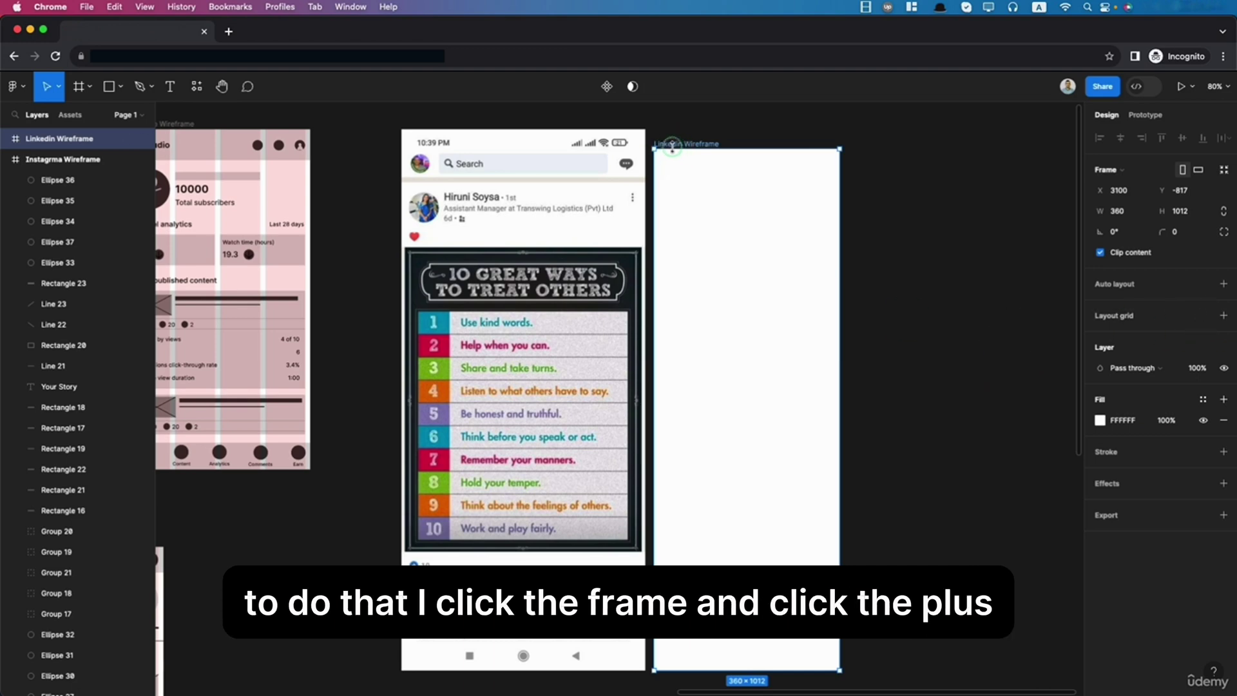
{"action": "left_click", "coordinate": [1222, 315]}
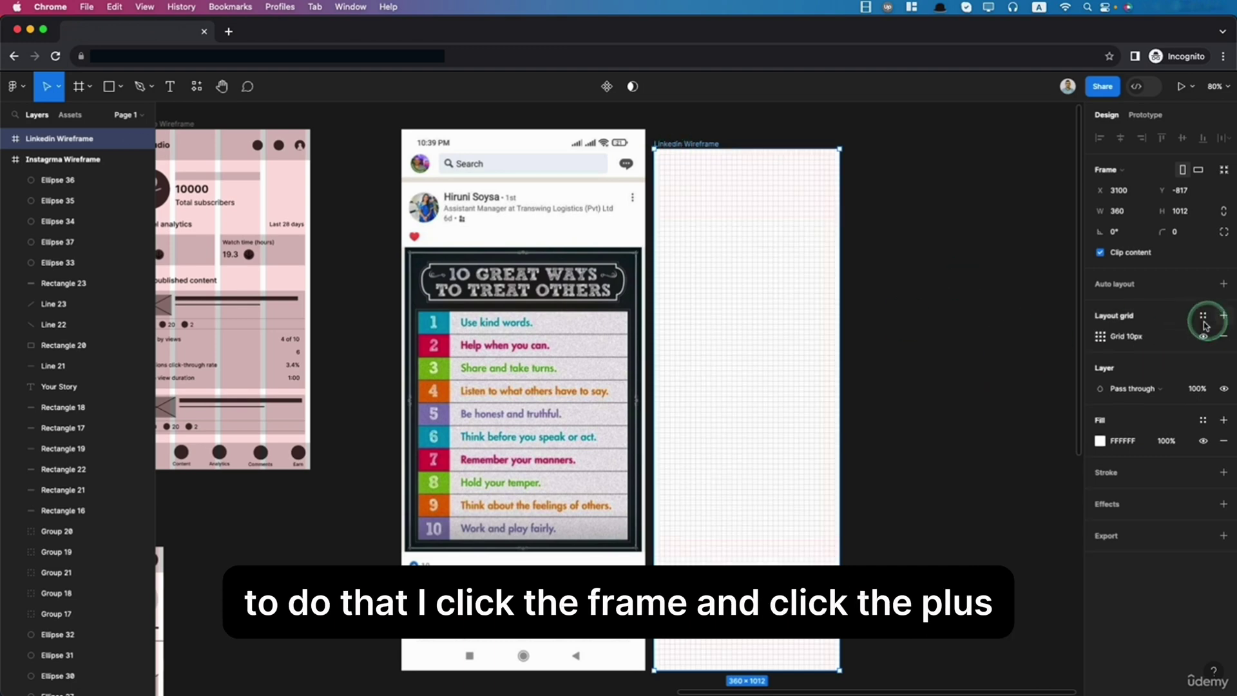
{"action": "left_click", "coordinate": [1100, 339]}
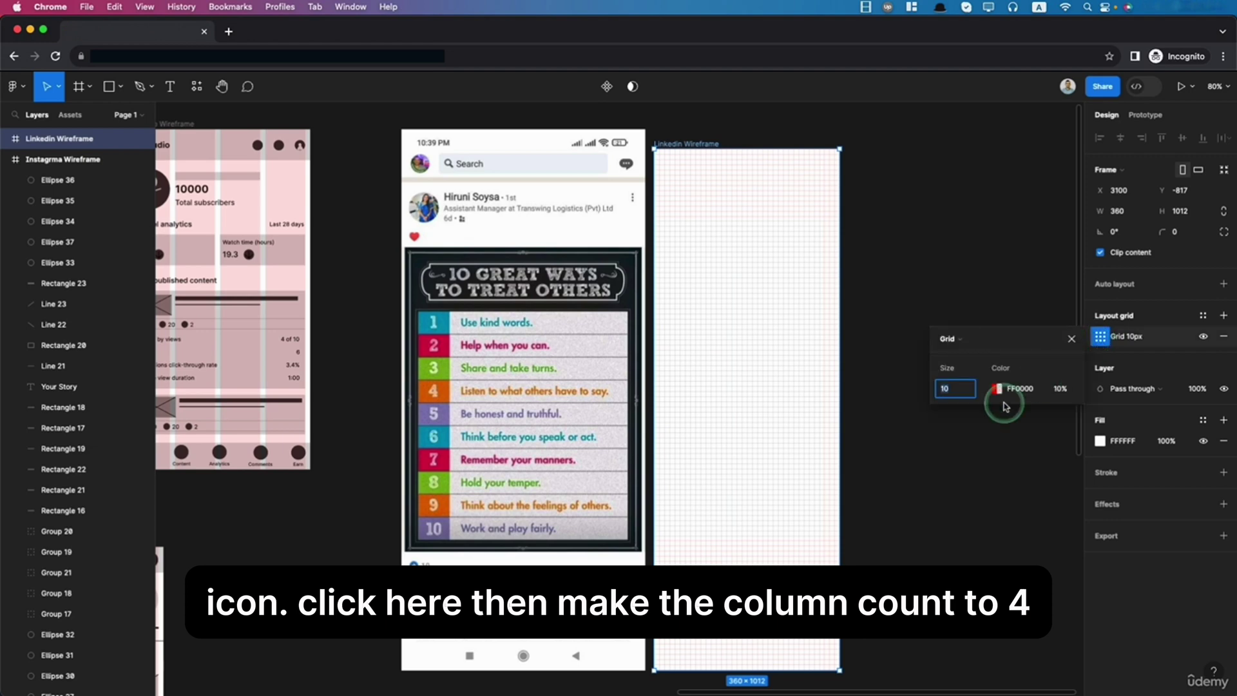
{"action": "left_click", "coordinate": [965, 338]}
{"action": "left_click", "coordinate": [970, 355]}
{"action": "left_click", "coordinate": [953, 389]}
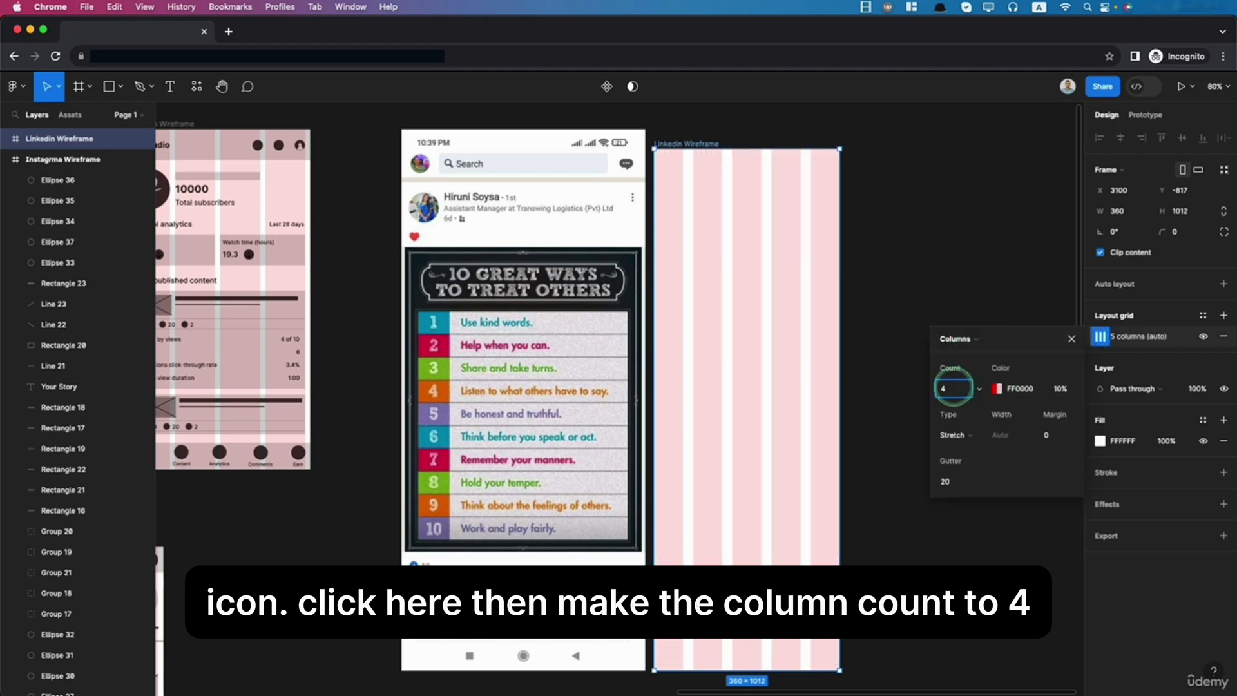
{"action": "left_click", "coordinate": [954, 481]}
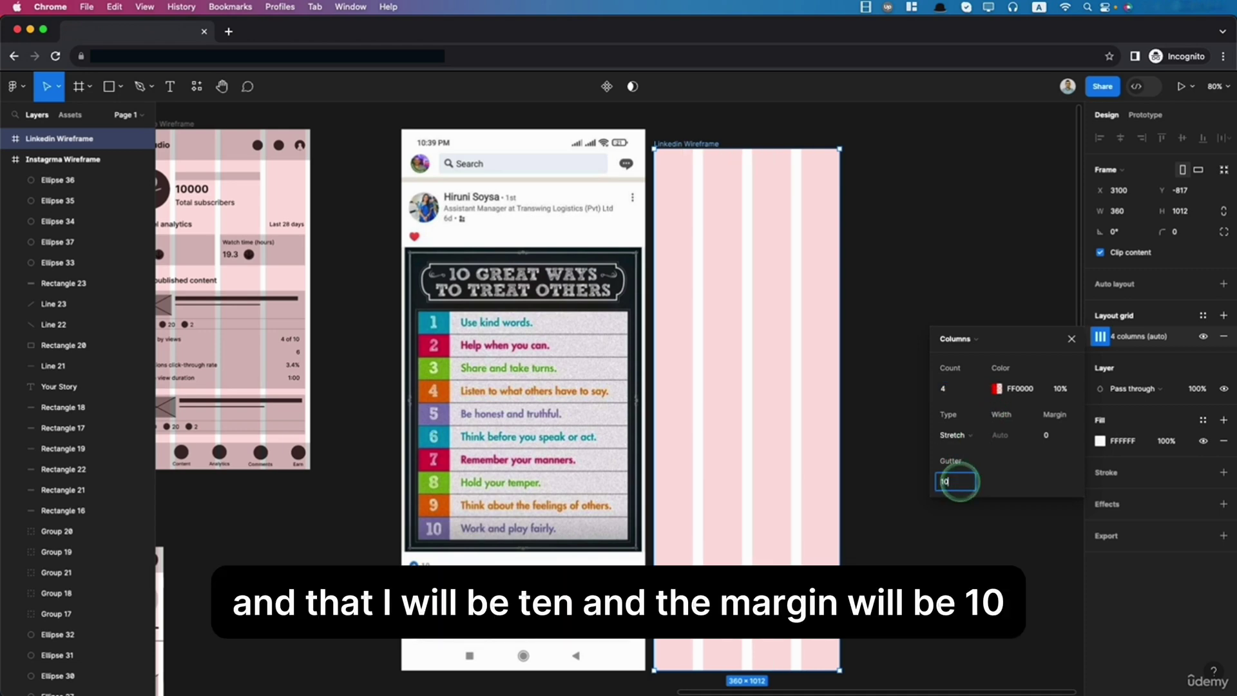
{"action": "left_click", "coordinate": [1047, 435]}
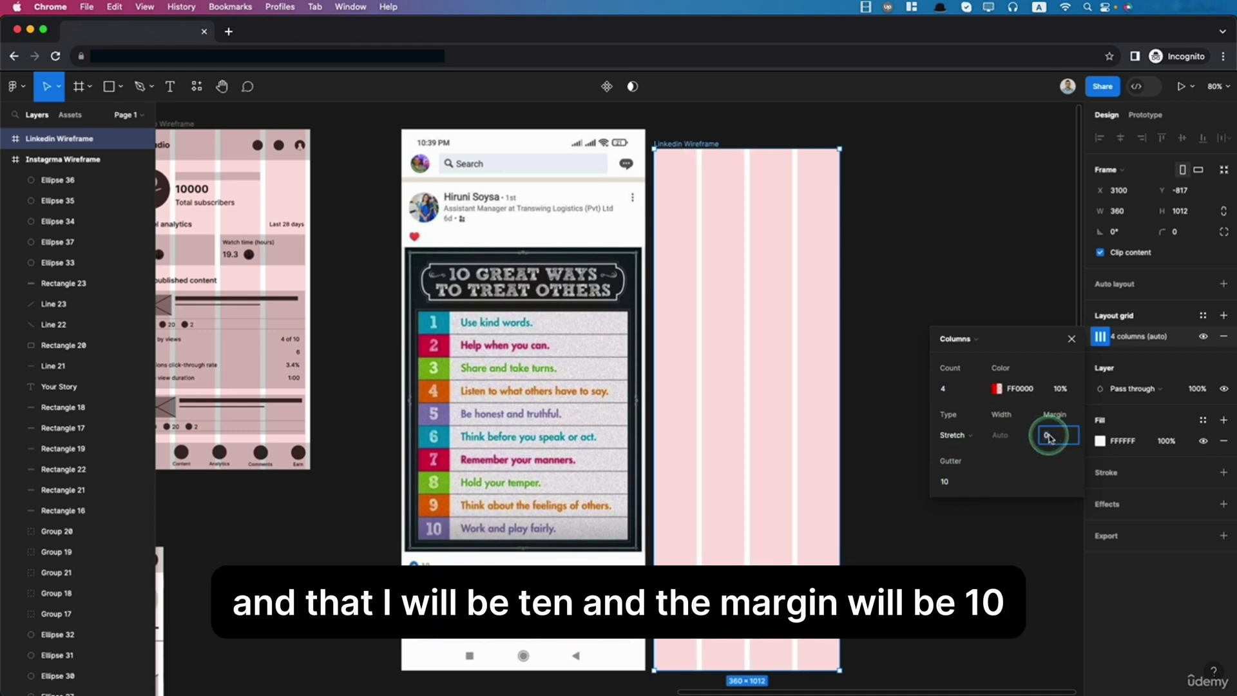
{"action": "left_click", "coordinate": [973, 228]}
Step: Save the Linkedin Wireframe frame's layout grid as a new grid style named "4 col grid"
{"action": "left_click", "coordinate": [710, 354]}
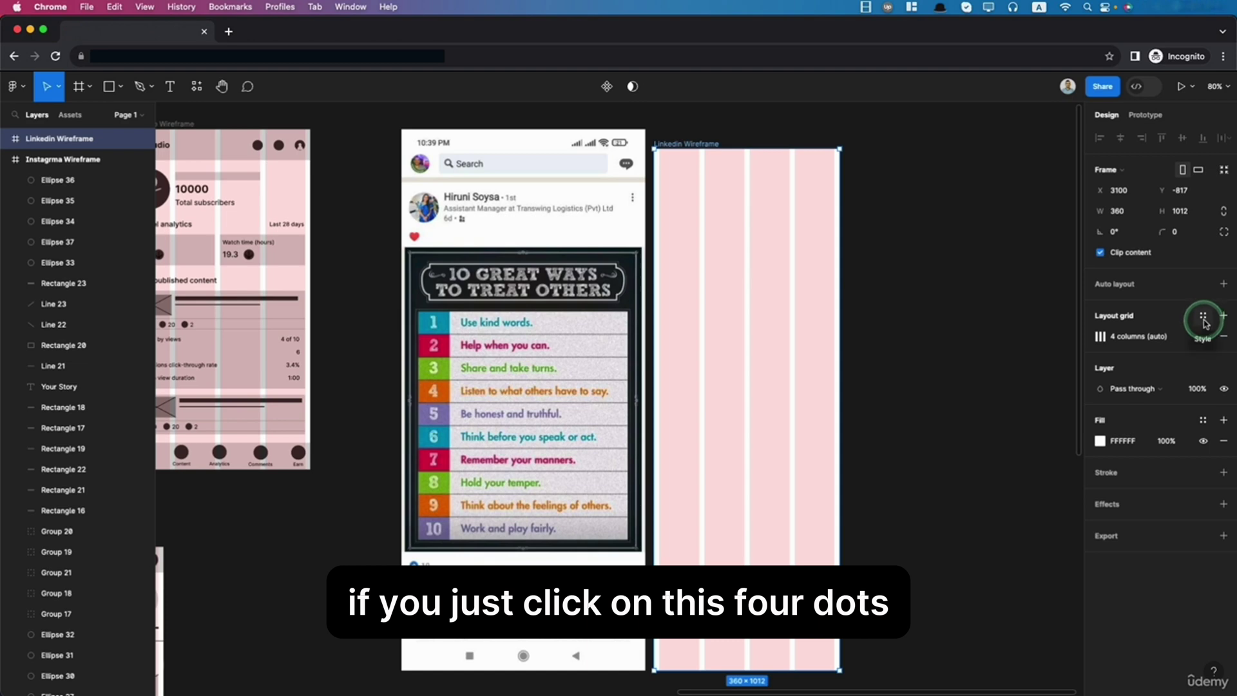
{"action": "left_click", "coordinate": [1203, 319]}
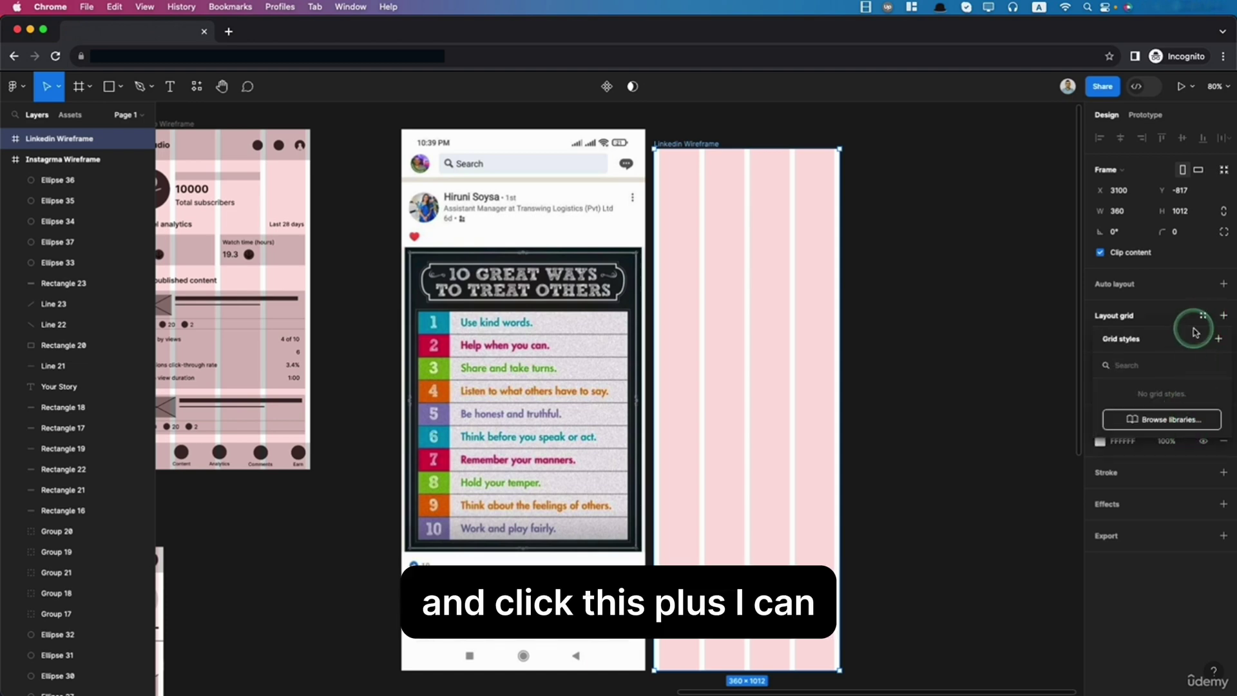
{"action": "left_click", "coordinate": [1218, 342]}
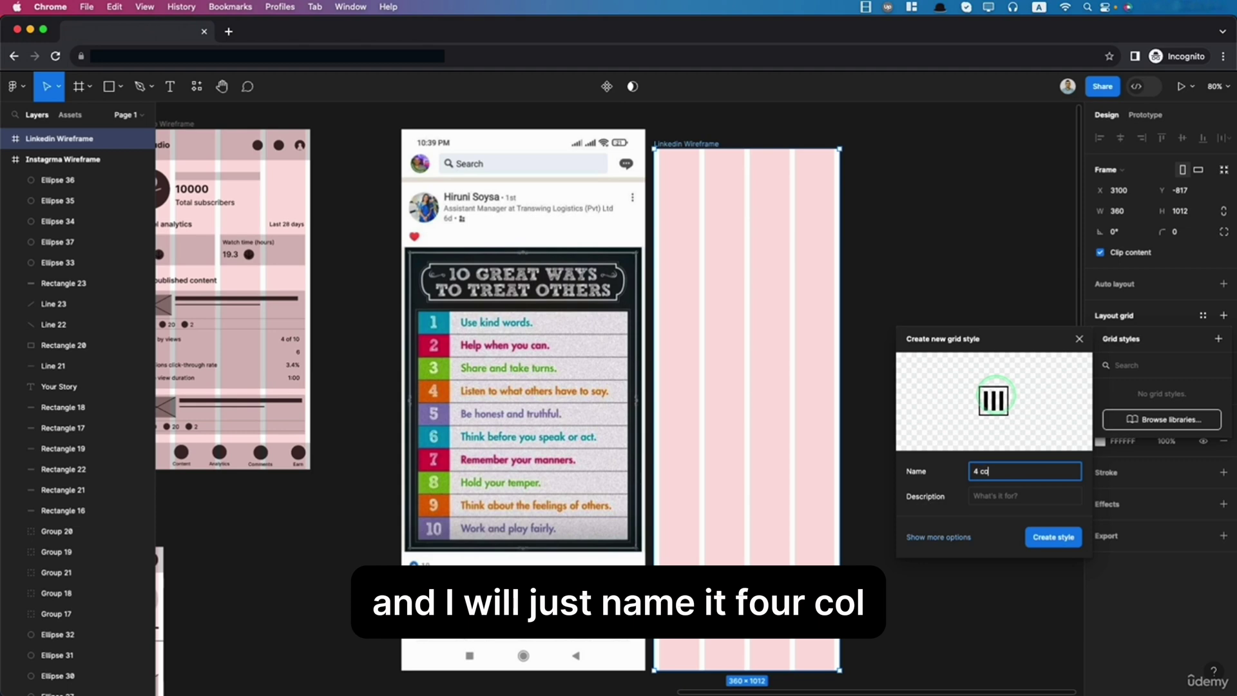
{"action": "type", "text": "4 col grid"}
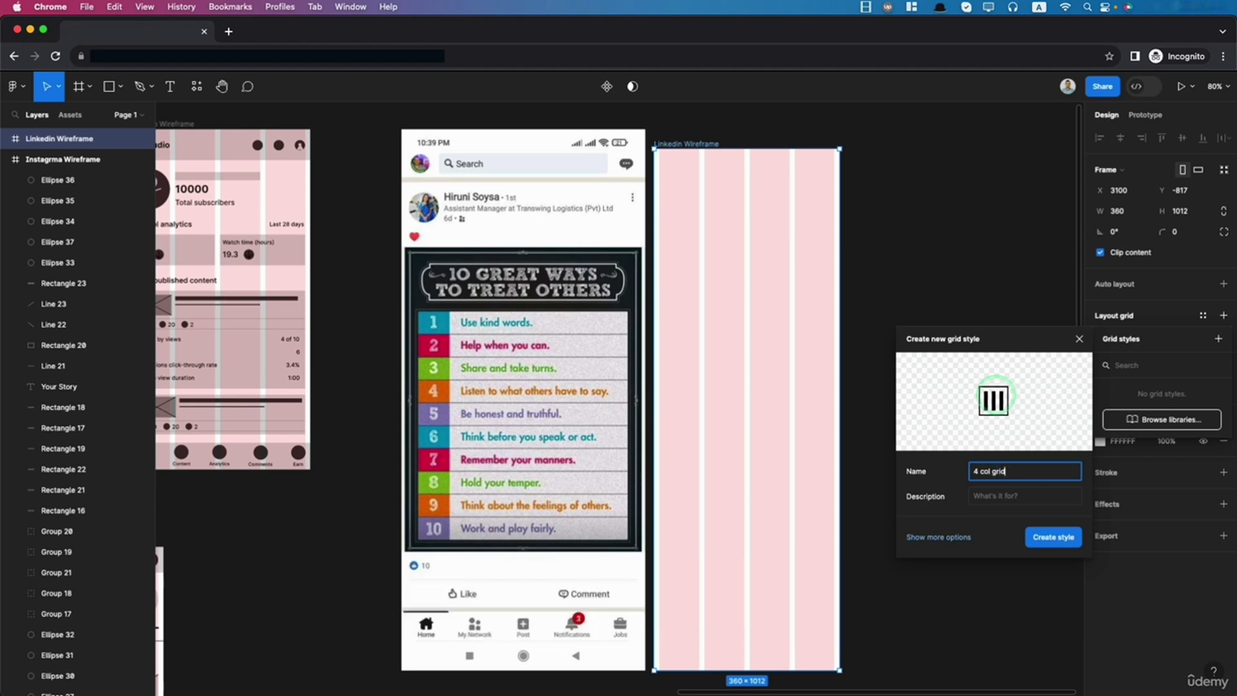
{"action": "left_click", "coordinate": [1062, 537]}
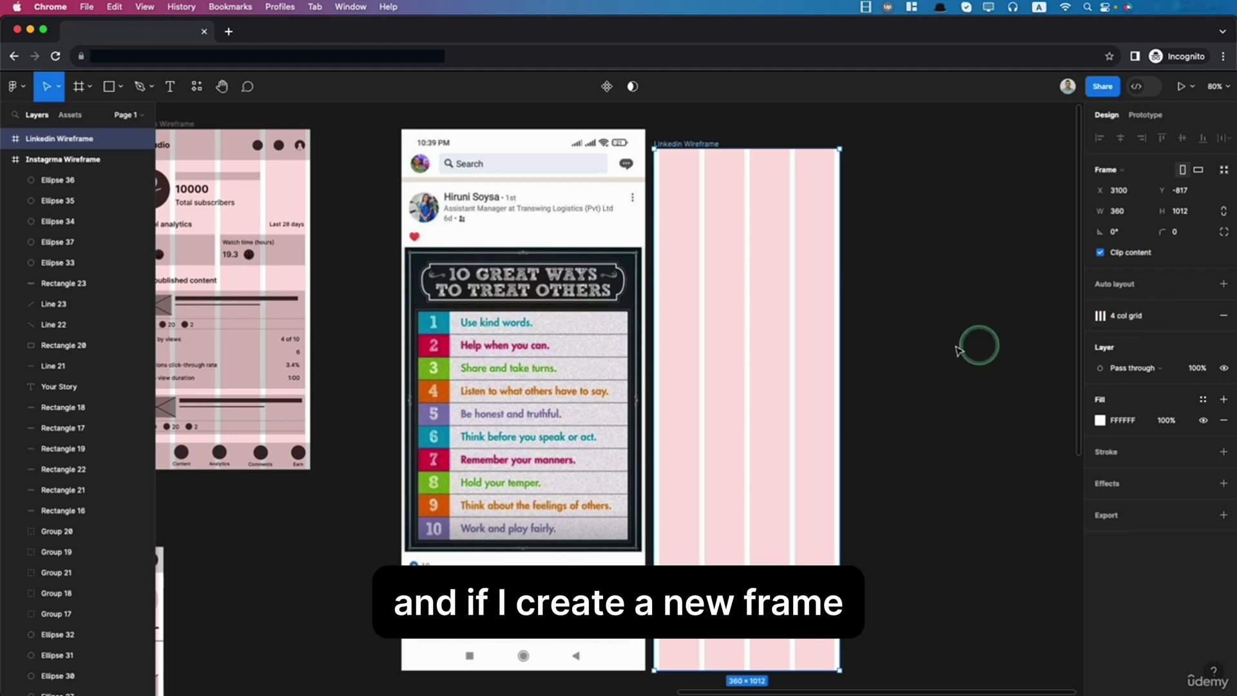
Step: Try out the 4 col grid style on a temporary iPhone 8 frame and delete that frame
{"action": "left_click", "coordinate": [75, 95]}
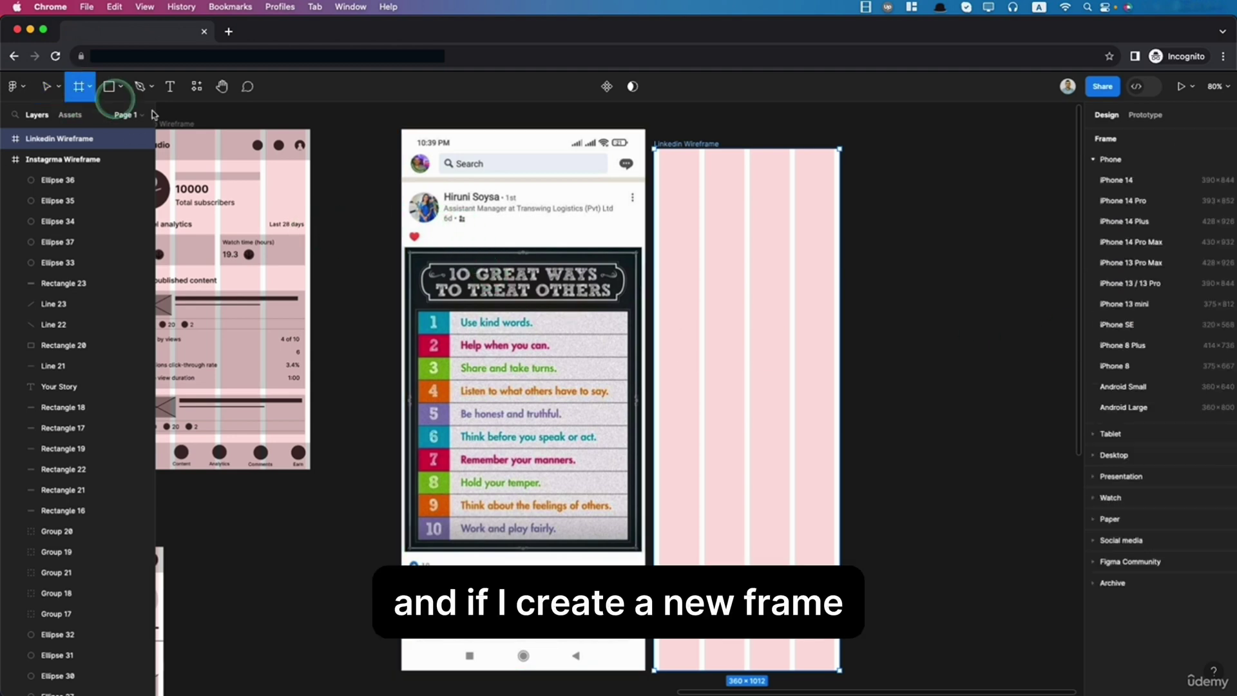
{"action": "left_click", "coordinate": [1115, 362]}
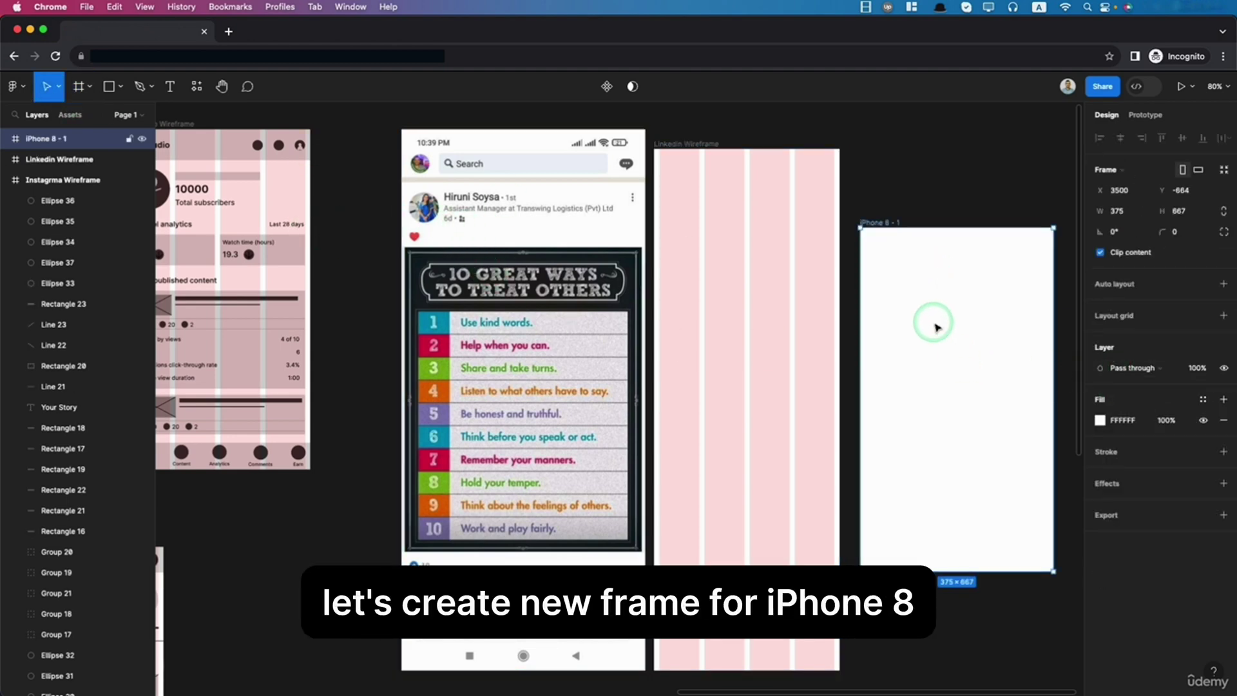
{"action": "left_click_drag", "start_coordinate": [931, 322], "coordinate": [929, 266]}
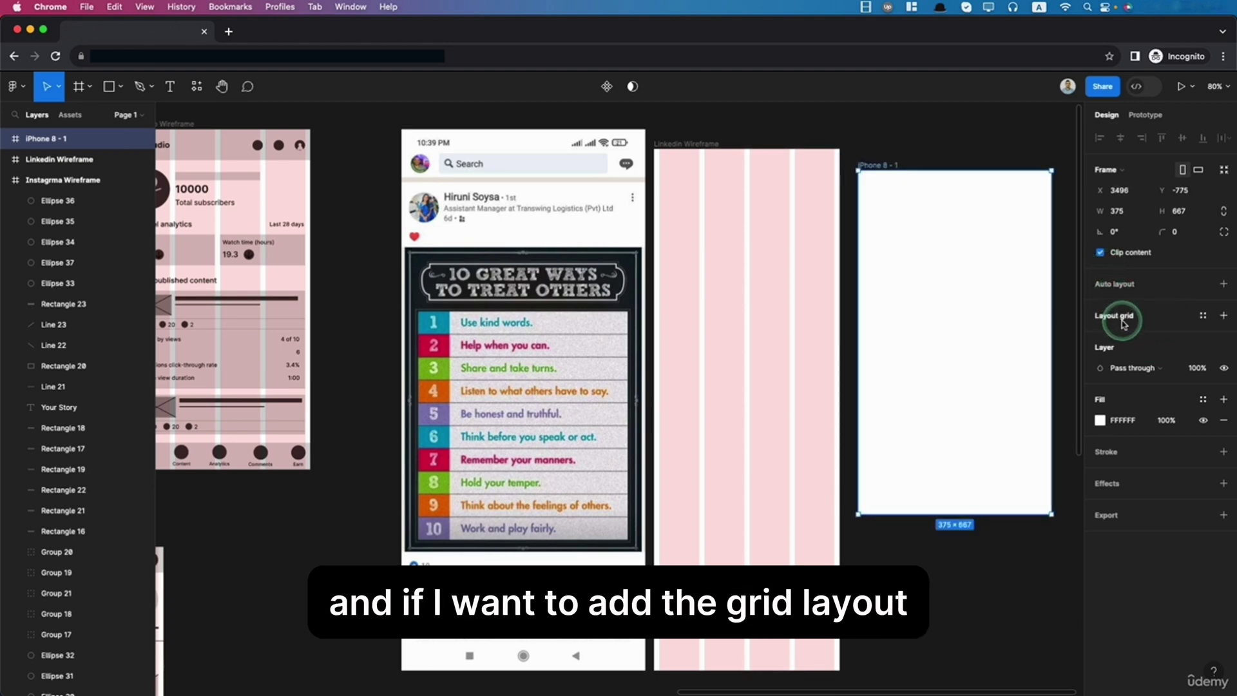
{"action": "left_click", "coordinate": [1203, 315]}
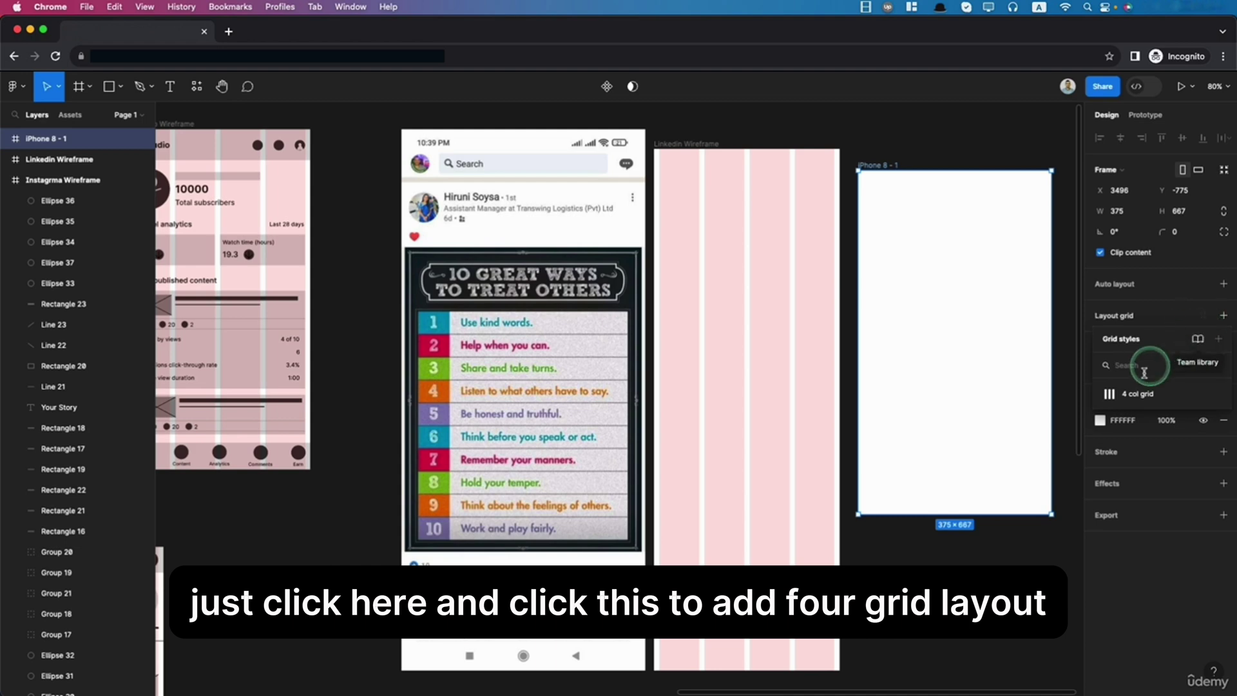
{"action": "left_click", "coordinate": [1134, 396]}
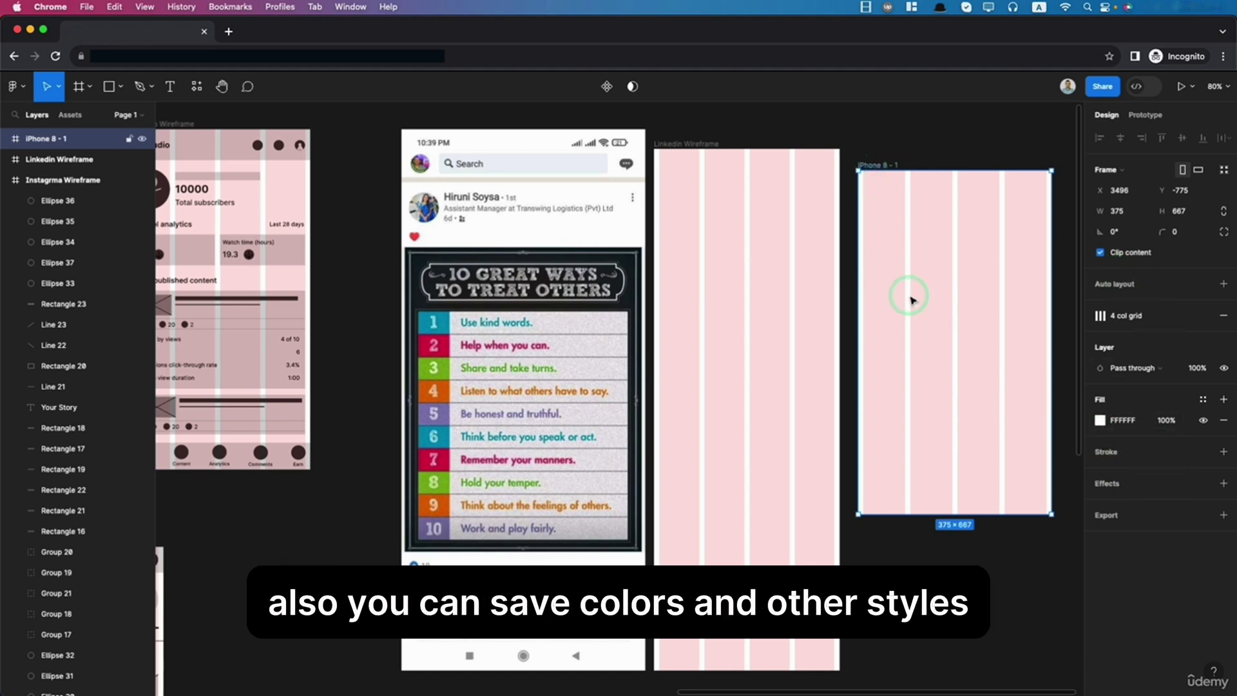
{"action": "key", "text": "Delete"}
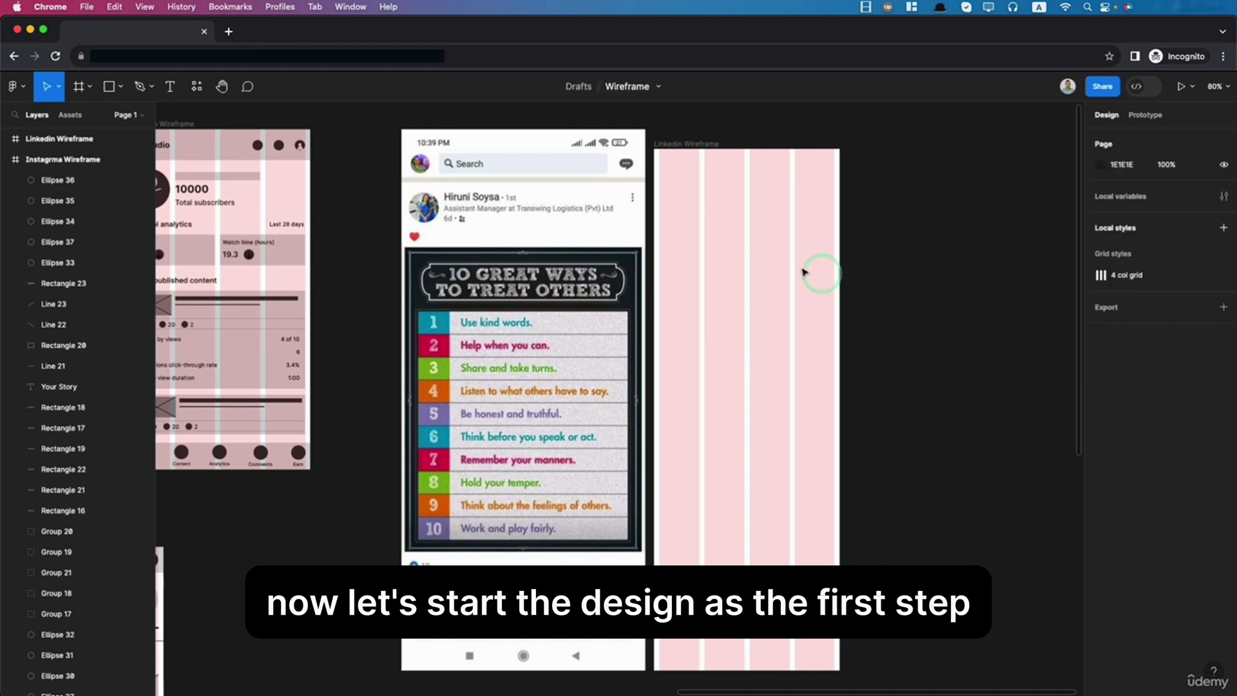
Step: Draw a circle about 43 px wide in the upper-left corner of the Linkedin Wireframe frame and resize it to 40 × 40
{"action": "left_click", "coordinate": [108, 88]}
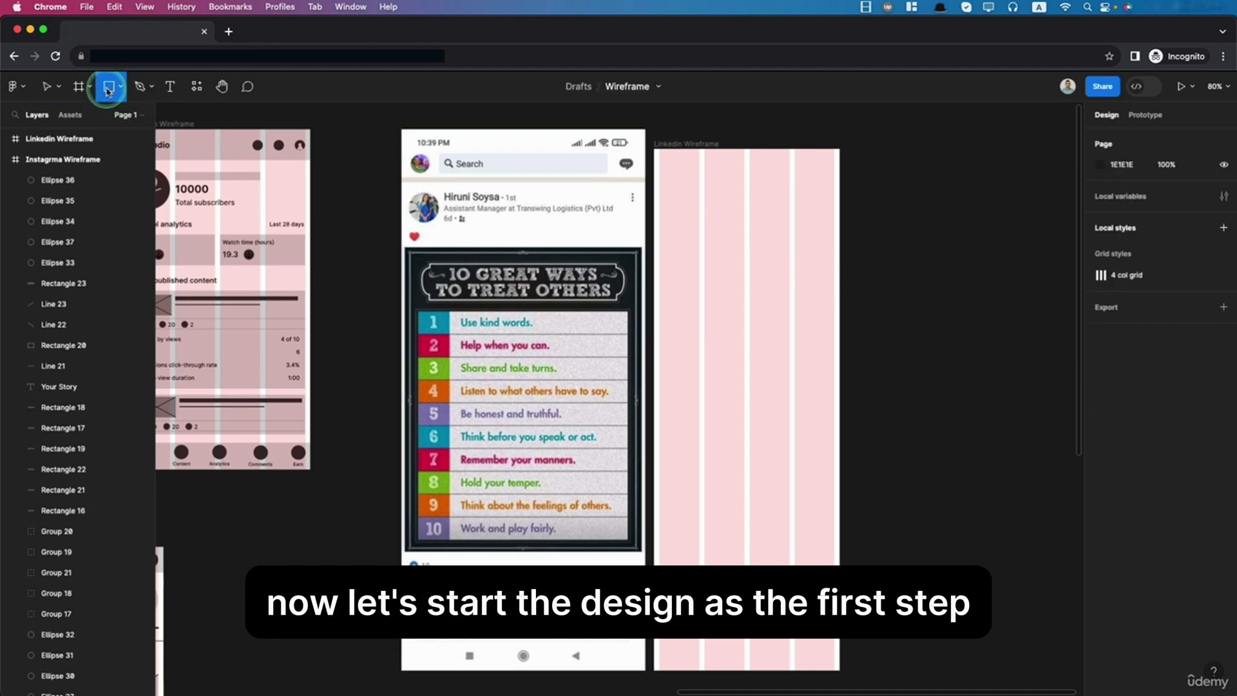
{"action": "left_click", "coordinate": [121, 88]}
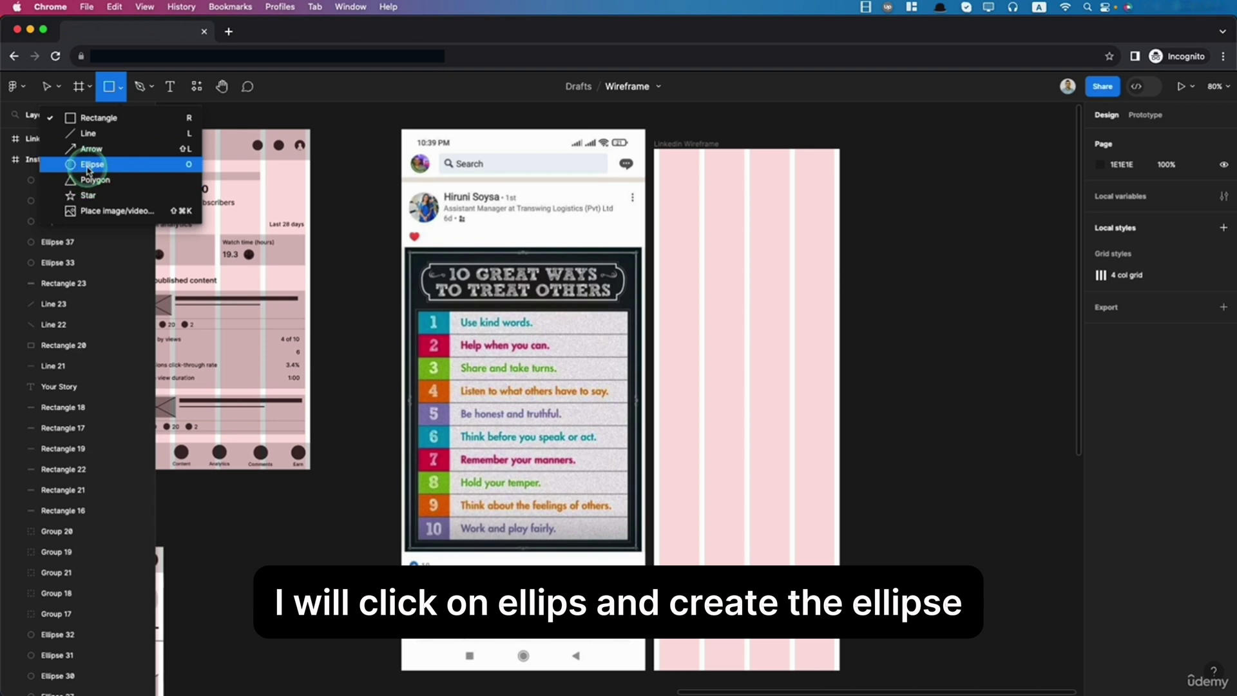
{"action": "left_click", "coordinate": [98, 169]}
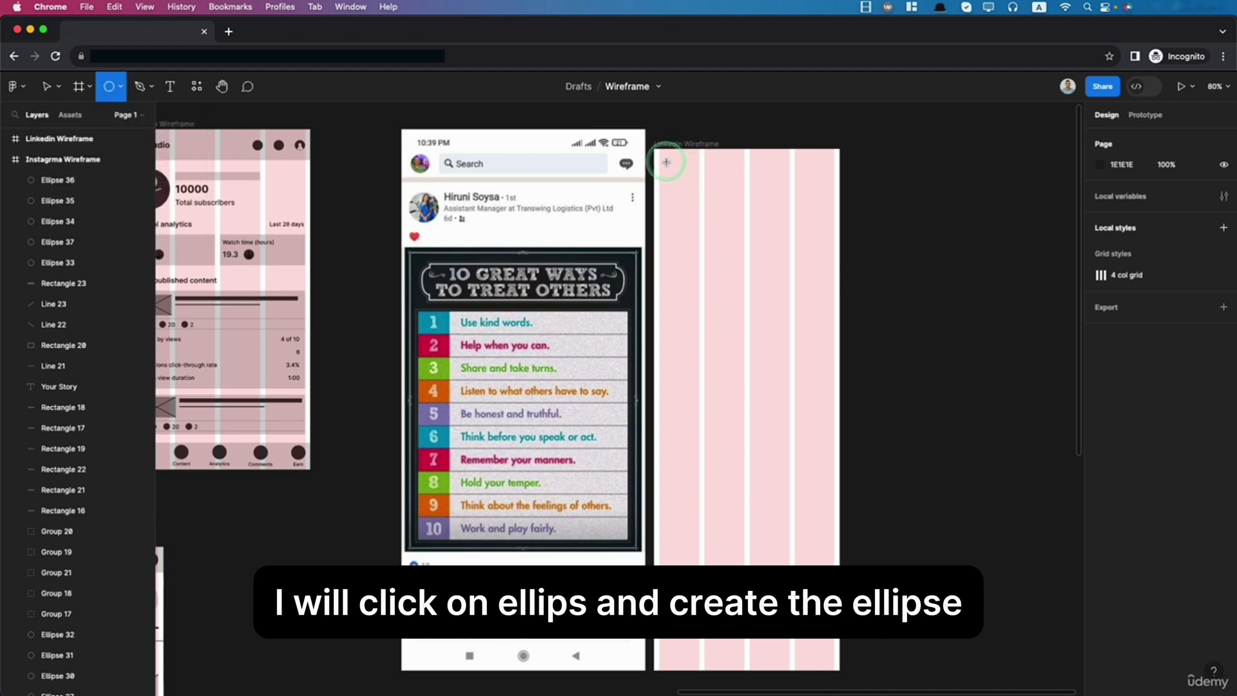
{"action": "left_click_drag", "start_coordinate": [666, 162], "coordinate": [689, 186]}
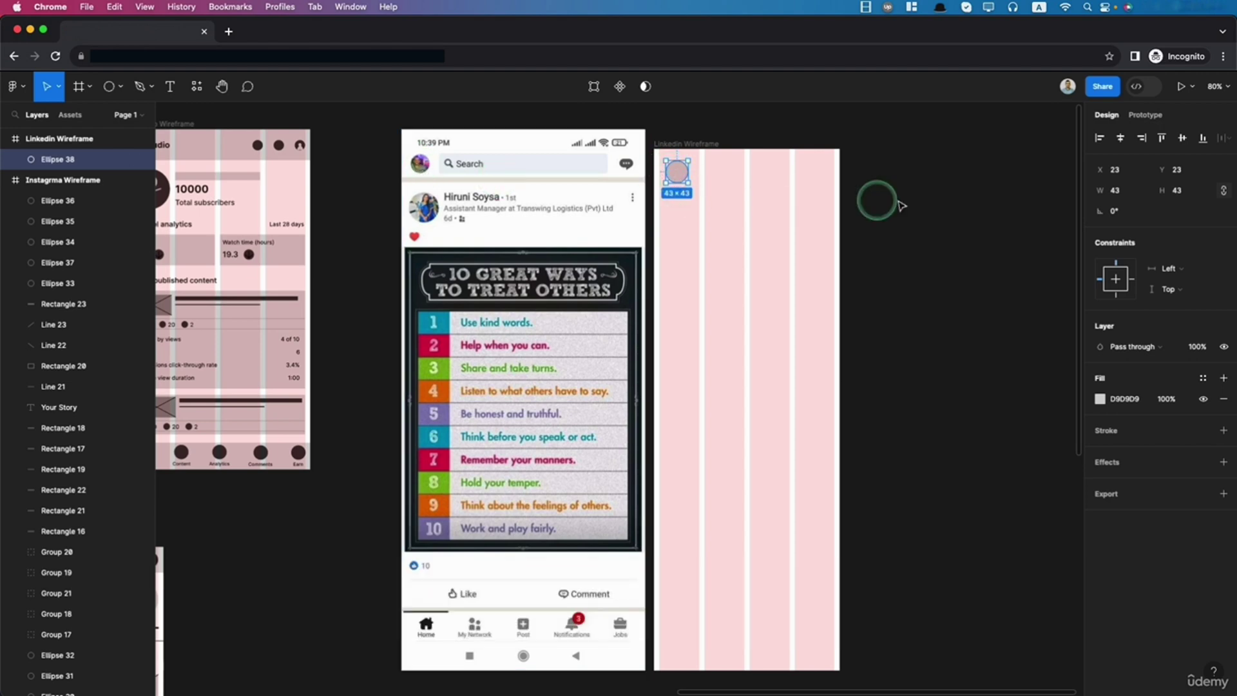
{"action": "left_click", "coordinate": [1134, 193]}
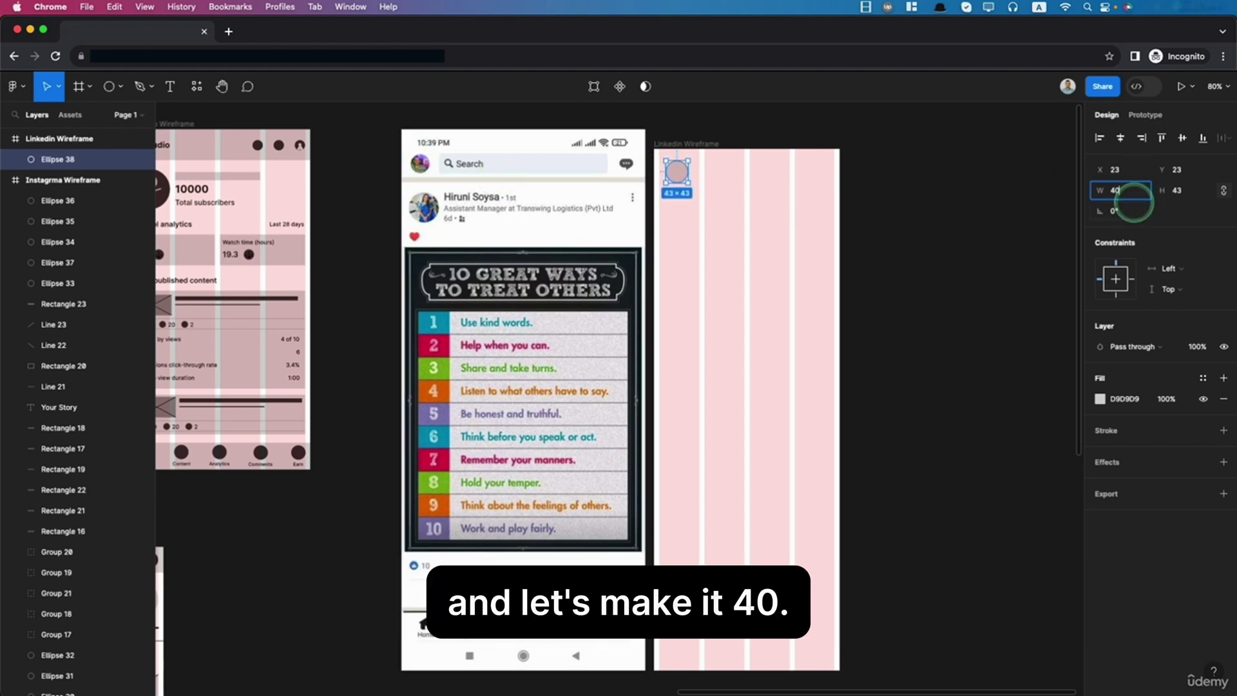
{"action": "left_click", "coordinate": [720, 214]}
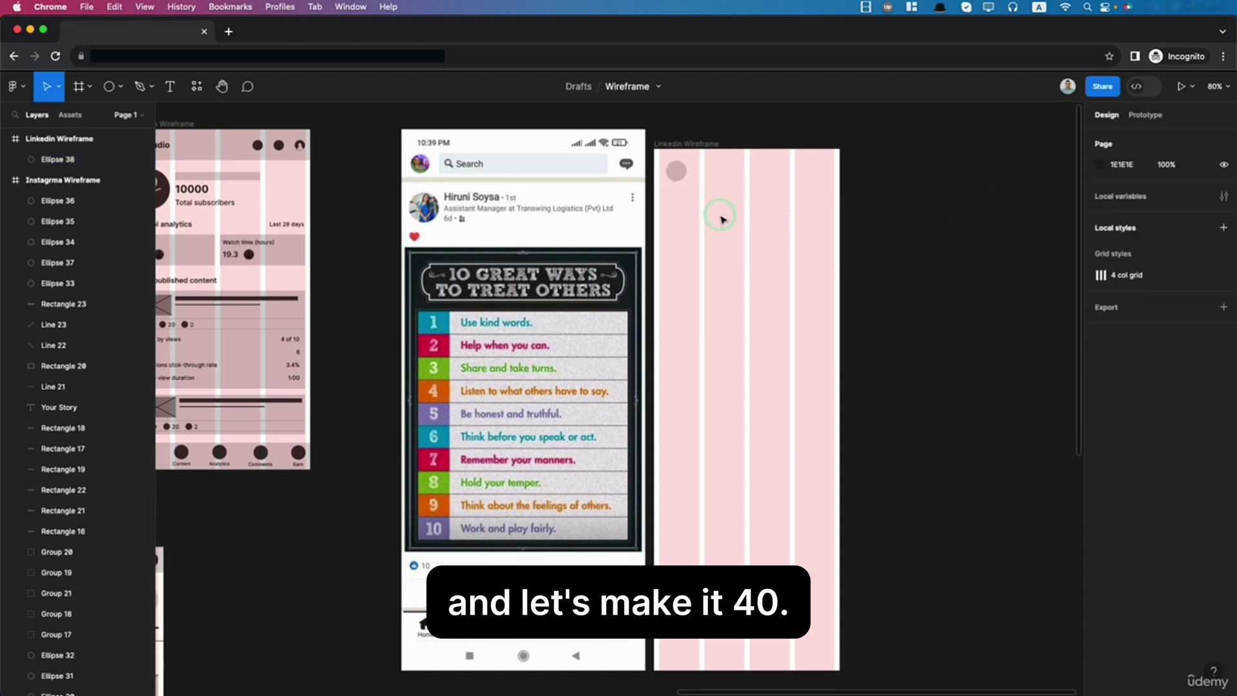
Step: Nudge the circle so it sits 12 px from the left and top edges of the Linkedin Wireframe frame
{"action": "left_click", "coordinate": [678, 172]}
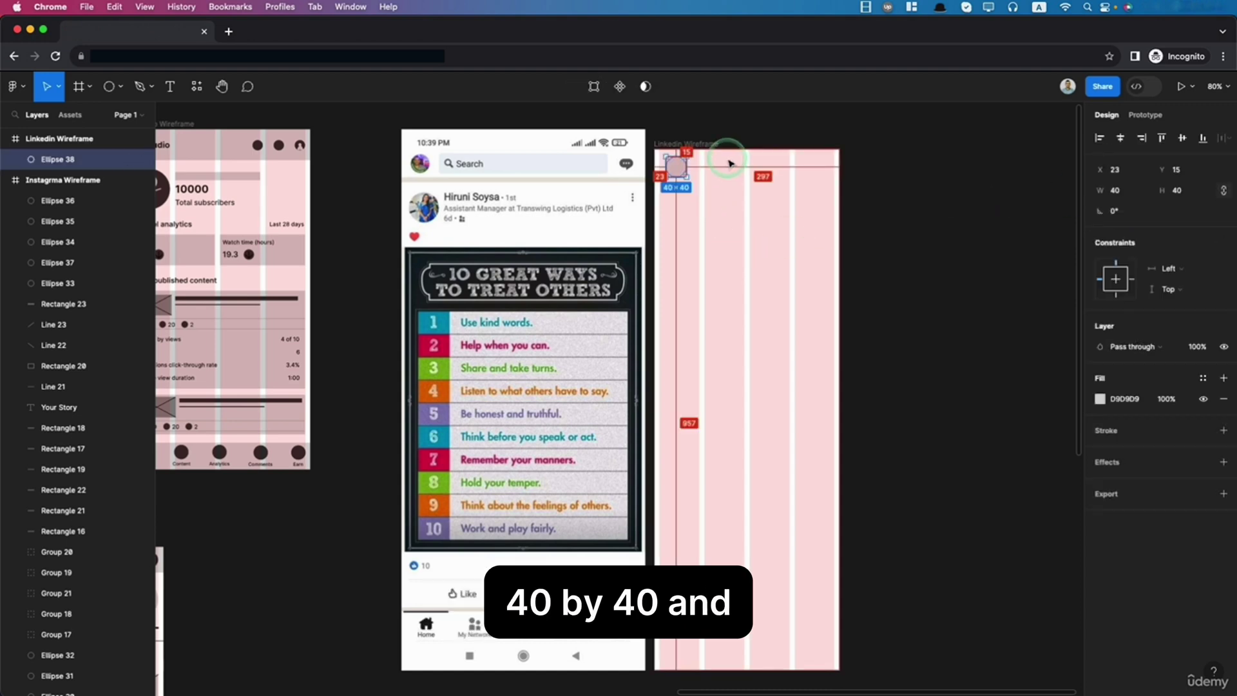
{"action": "key", "text": "Up"}
{"action": "key", "text": "Up"}
{"action": "key", "text": "Up"}
{"action": "key", "text": "Left"}
{"action": "key", "text": "Left"}
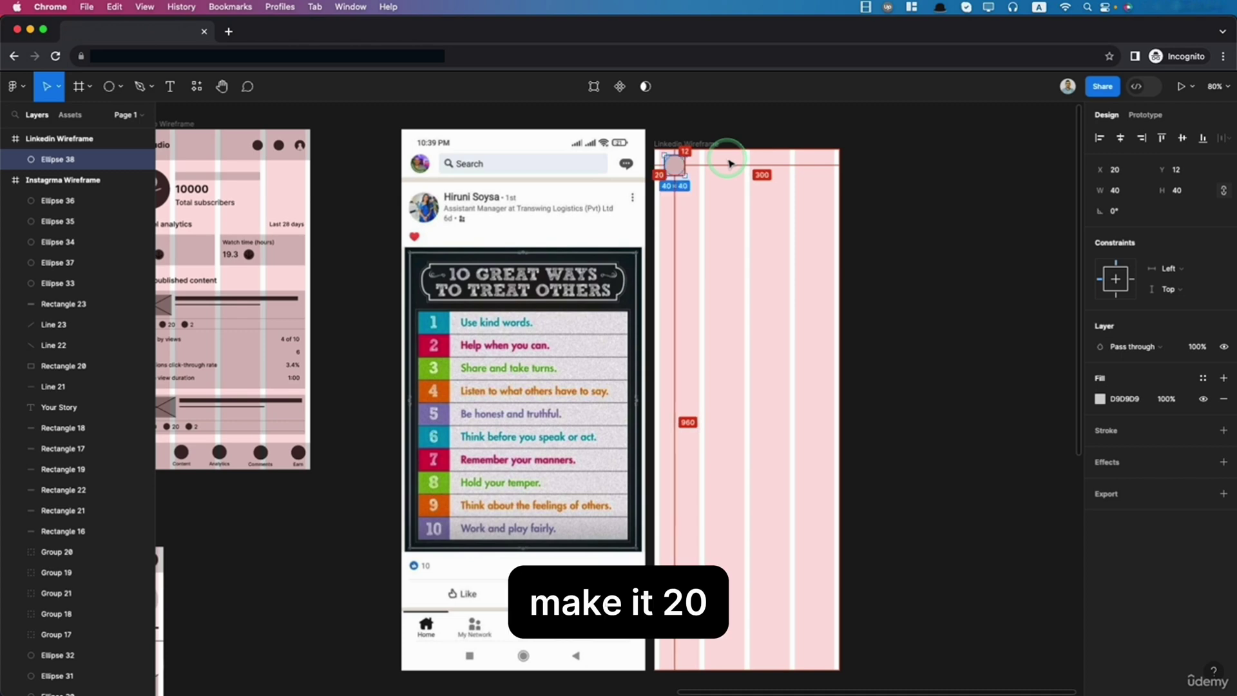
{"action": "key", "text": "Left"}
{"action": "key", "text": "Left"}
{"action": "key", "text": "Left"}
{"action": "key", "text": "Left"}
{"action": "key", "text": "Left"}
{"action": "key", "text": "Left"}
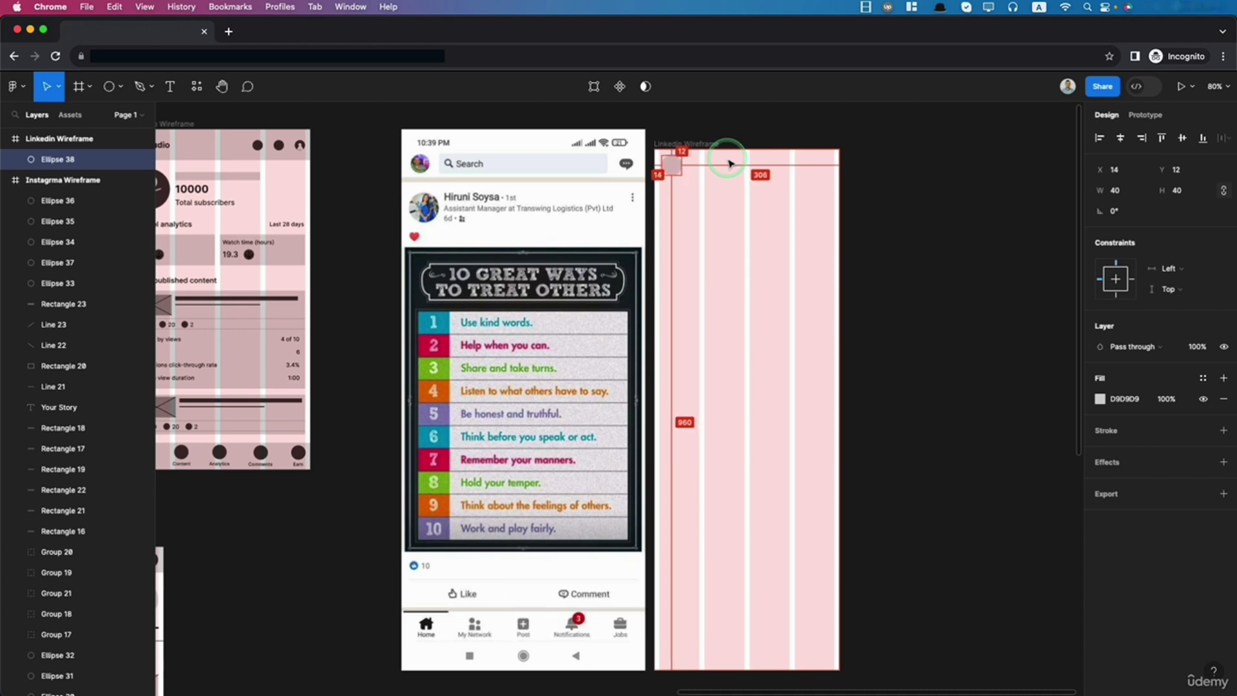
{"action": "key", "text": "Left"}
{"action": "key", "text": "Left"}
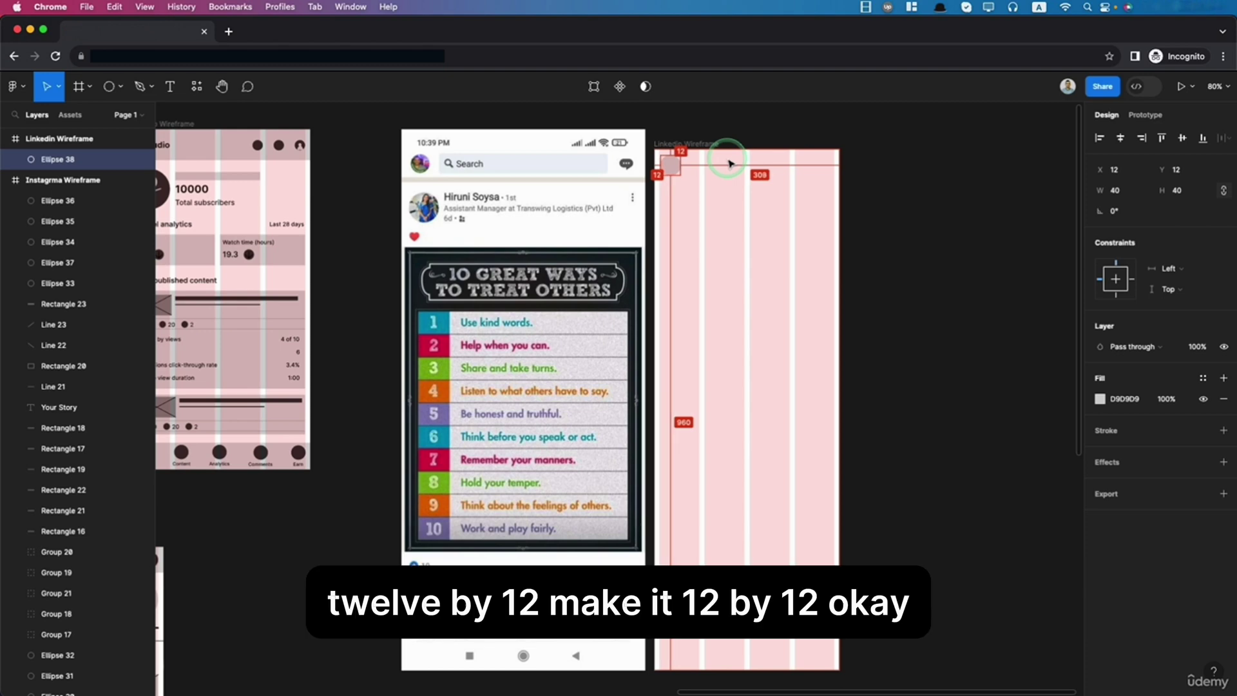
{"action": "left_click", "coordinate": [726, 164]}
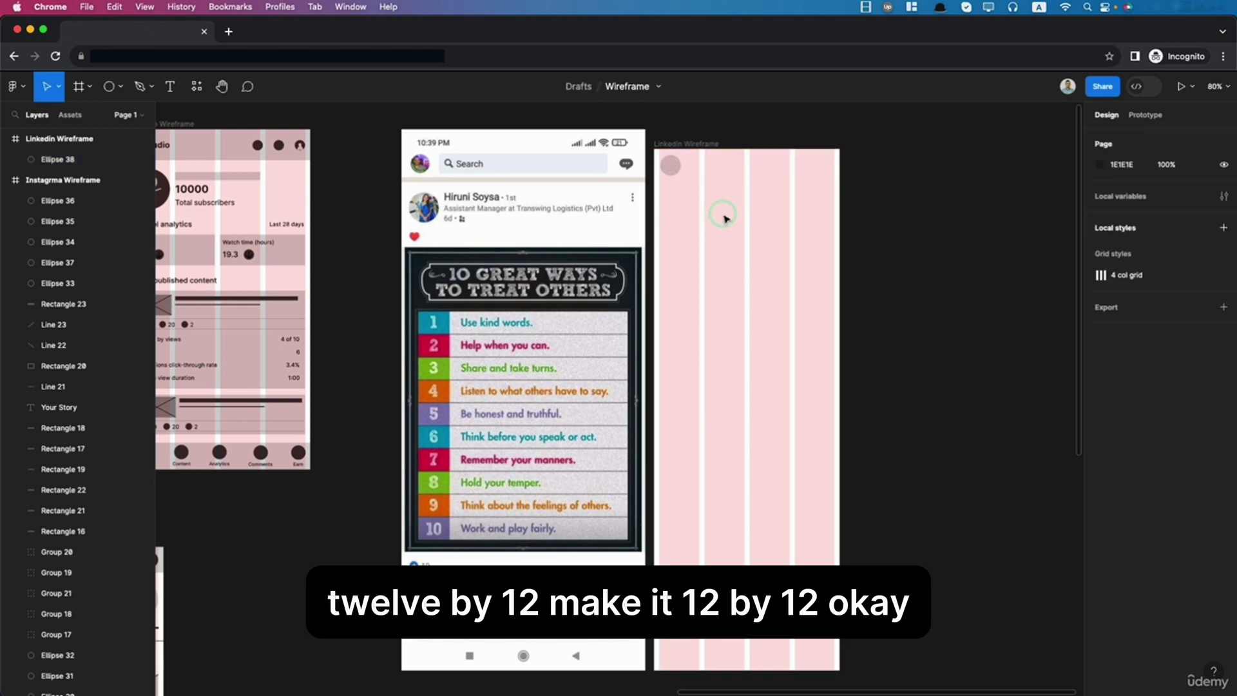
Step: Nudge the circle so it sits 10 px from the left and top edges of the Linkedin Wireframe frame
{"action": "scroll", "coordinate": [709, 161], "scroll_direction": "up", "scroll_amount": 5}
{"action": "left_click", "coordinate": [694, 158]}
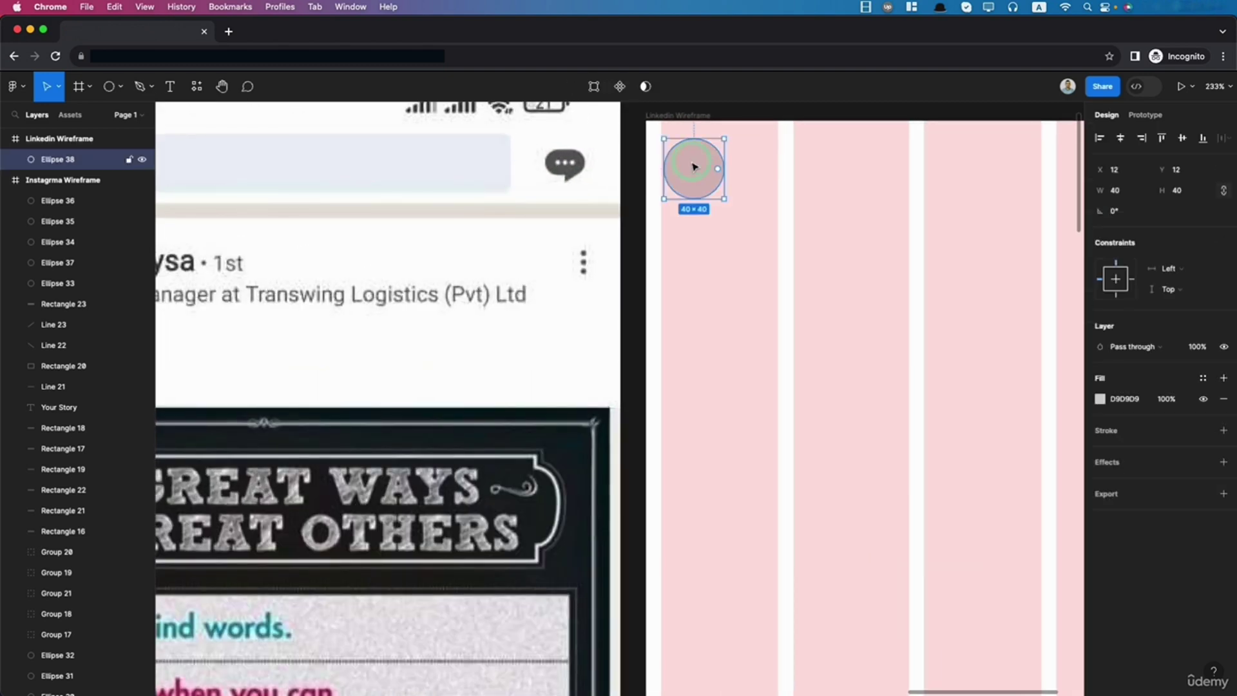
{"action": "key", "text": "Left"}
{"action": "key", "text": "Left"}
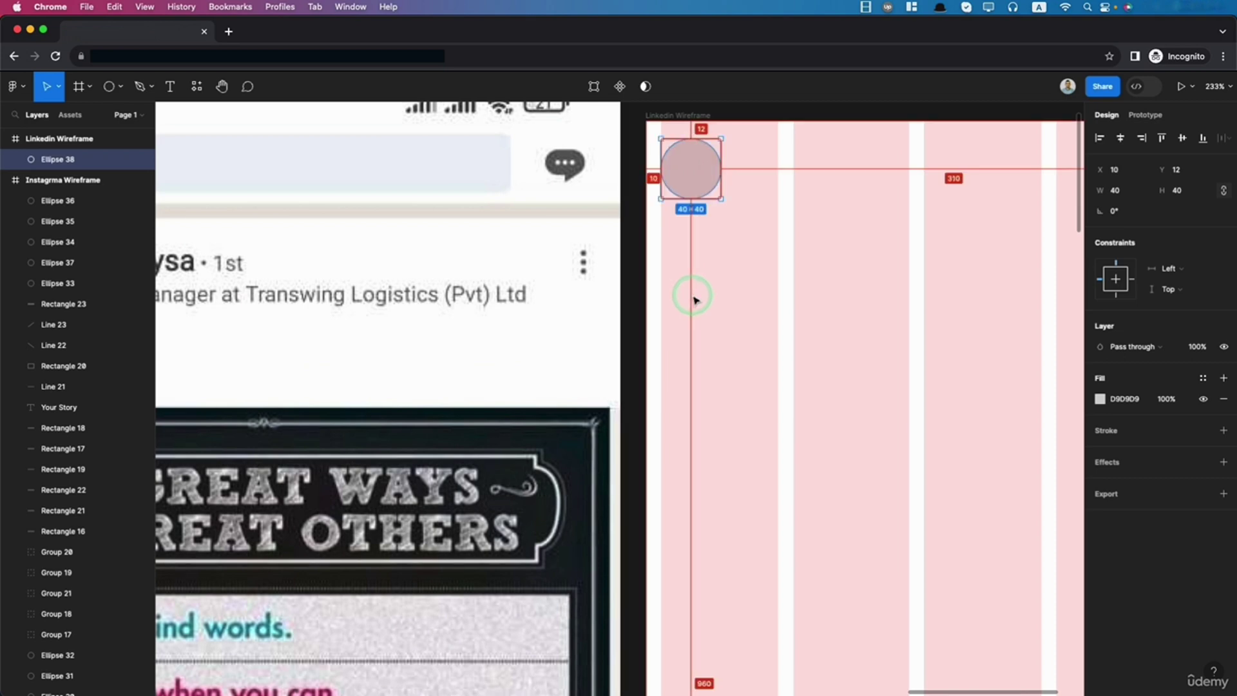
{"action": "key", "text": "Escape"}
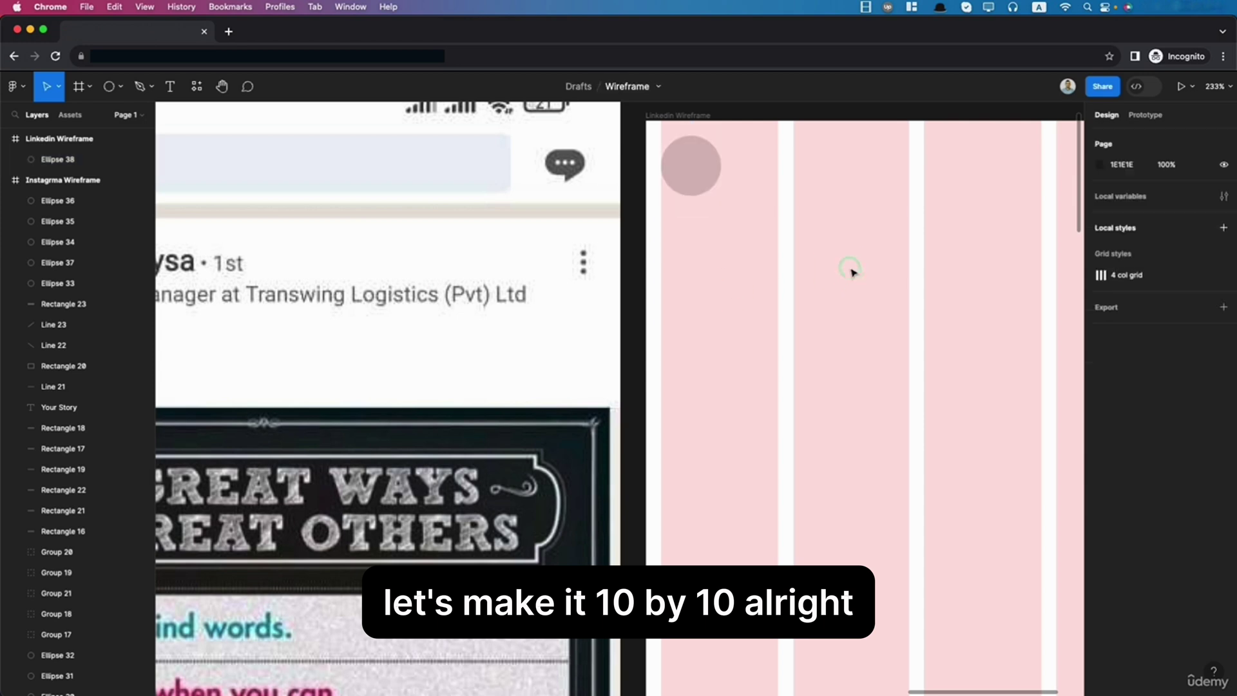
{"action": "scroll", "coordinate": [852, 271], "scroll_direction": "down", "scroll_amount": 5}
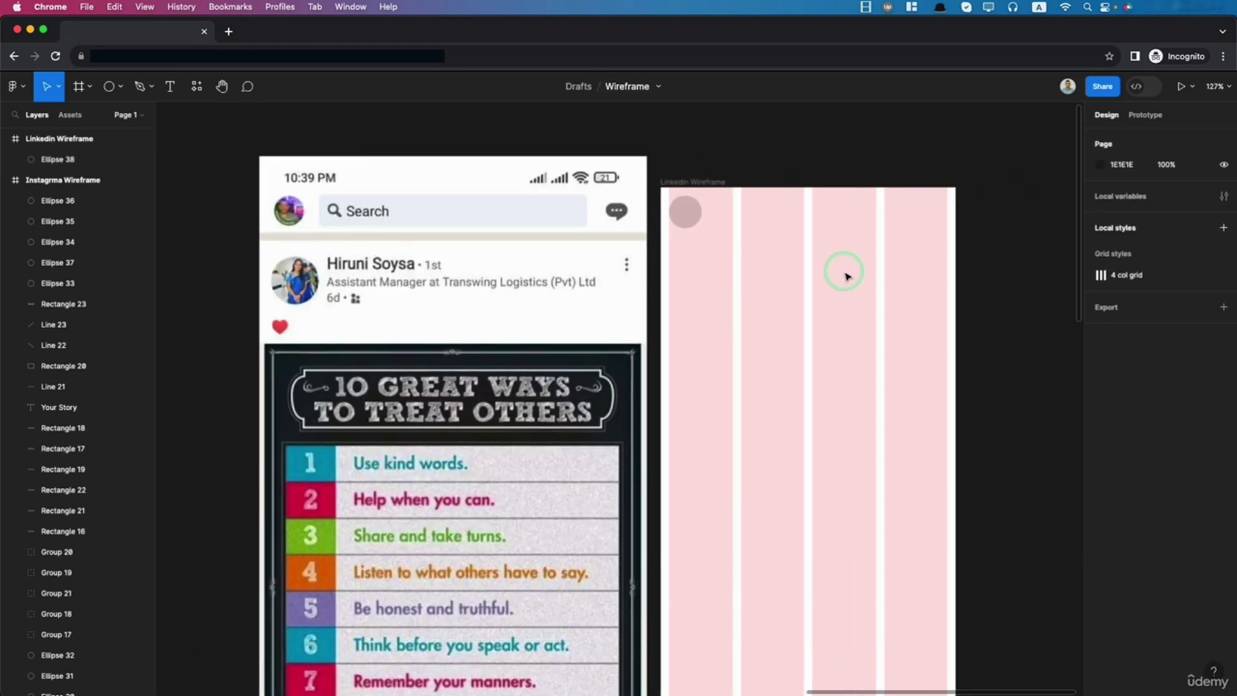
Step: Draw a search bar rectangle about 223 × 31 px to the right of the circle
{"action": "left_click", "coordinate": [118, 86]}
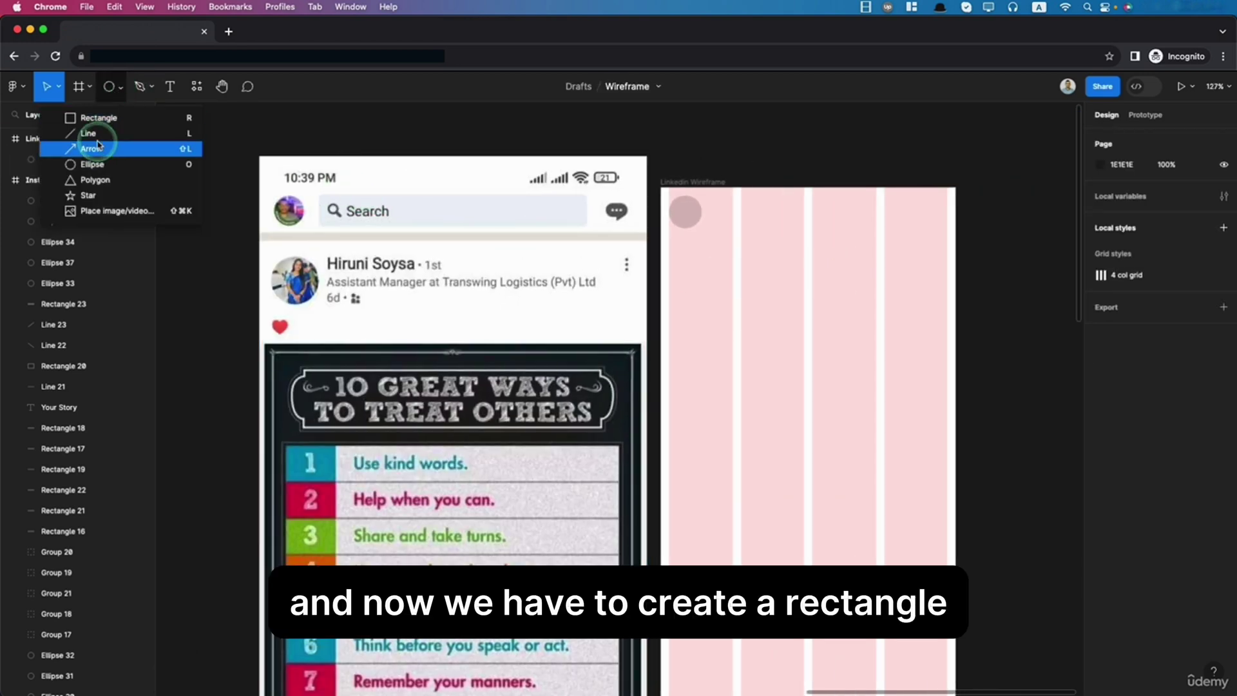
{"action": "left_click", "coordinate": [97, 118]}
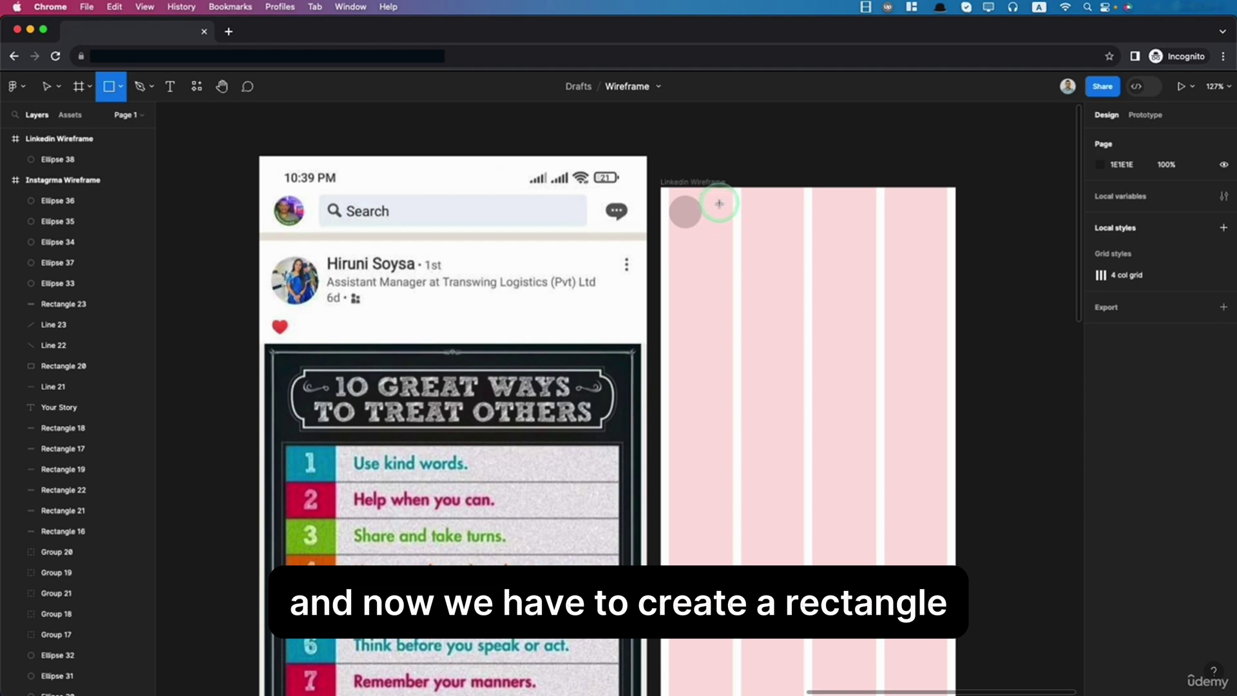
{"action": "left_click_drag", "start_coordinate": [720, 203], "coordinate": [902, 230]}
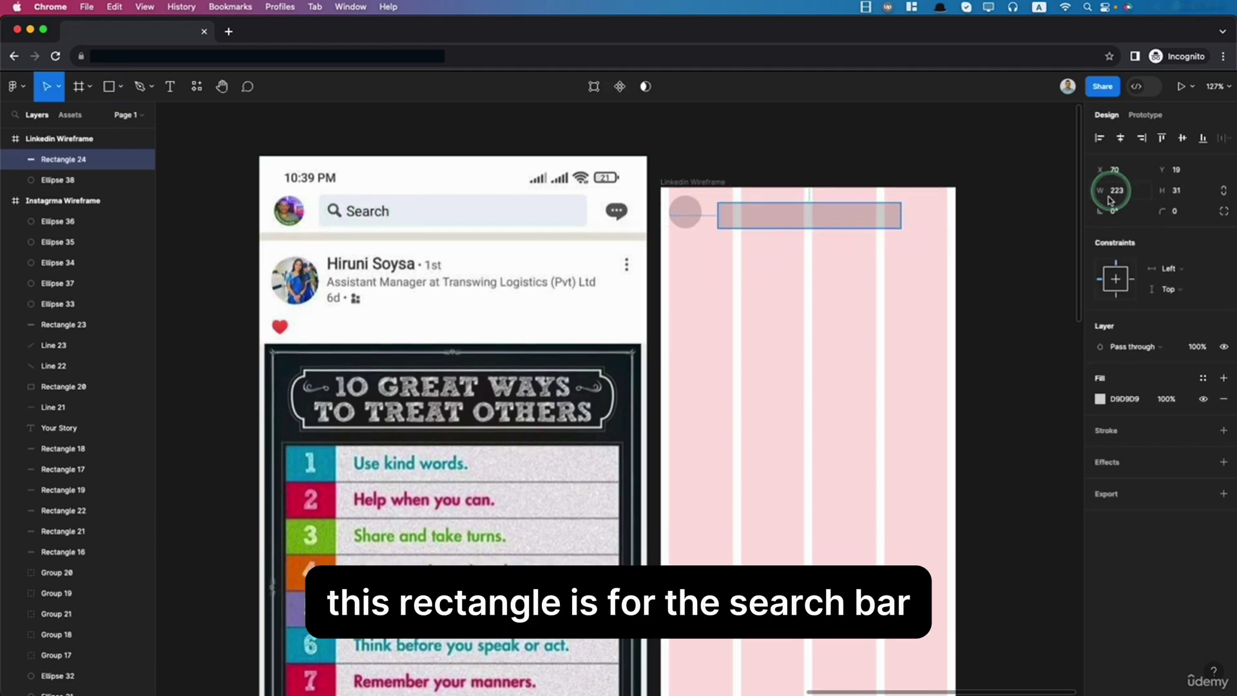
Step: Set the search bar rectangle's height to 30 and move it to X 68, Y 15, vertically centered on the circle
{"action": "left_click", "coordinate": [1174, 193]}
{"action": "left_click", "coordinate": [1221, 229]}
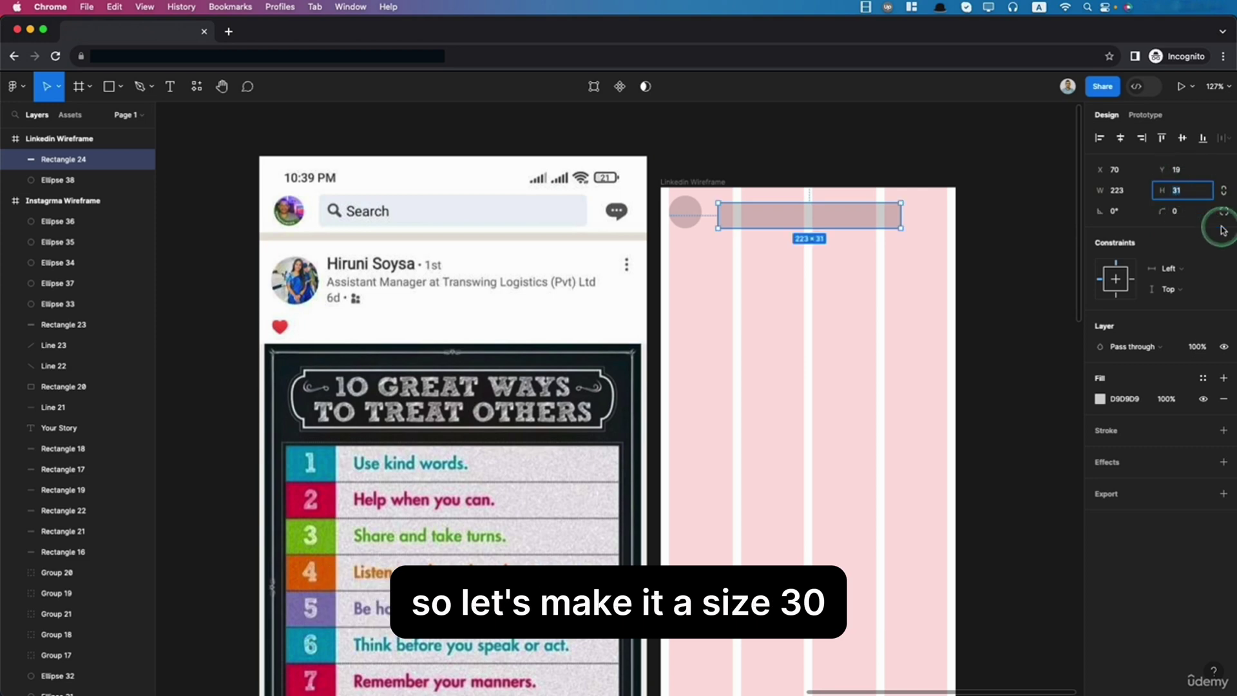
{"action": "type", "text": "30"}
{"action": "key", "text": "Return"}
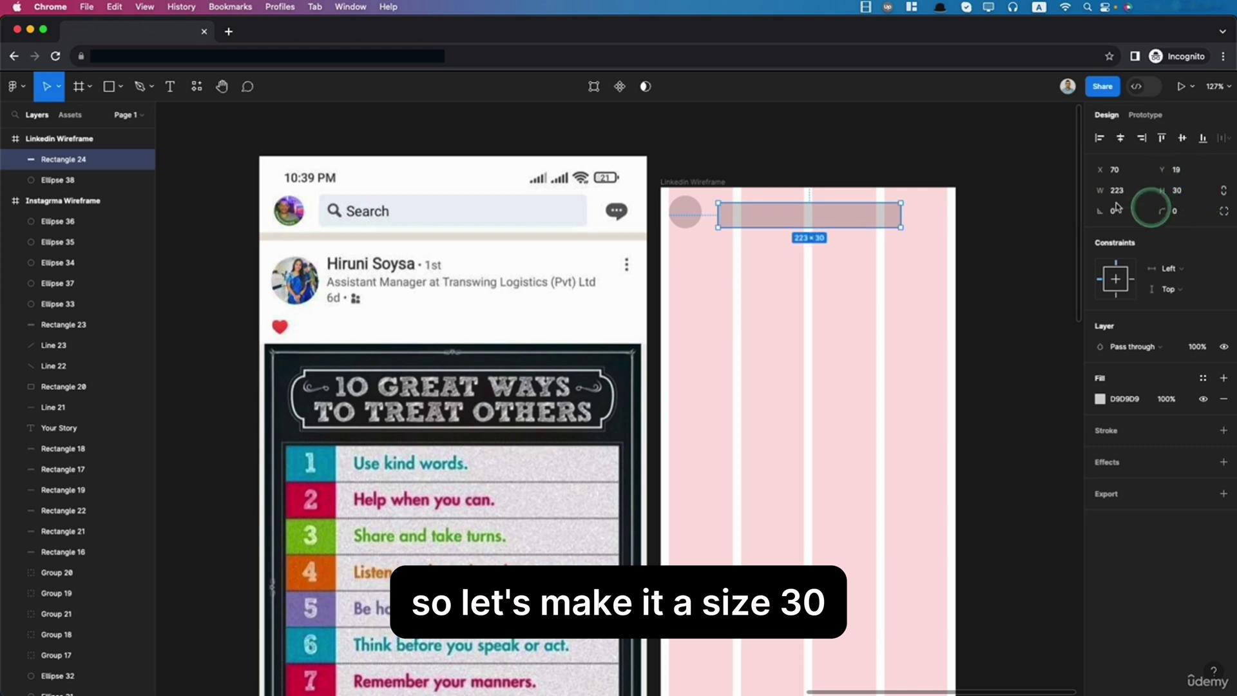
{"action": "left_click", "coordinate": [767, 224]}
{"action": "left_click_drag", "start_coordinate": [767, 225], "coordinate": [764, 221]}
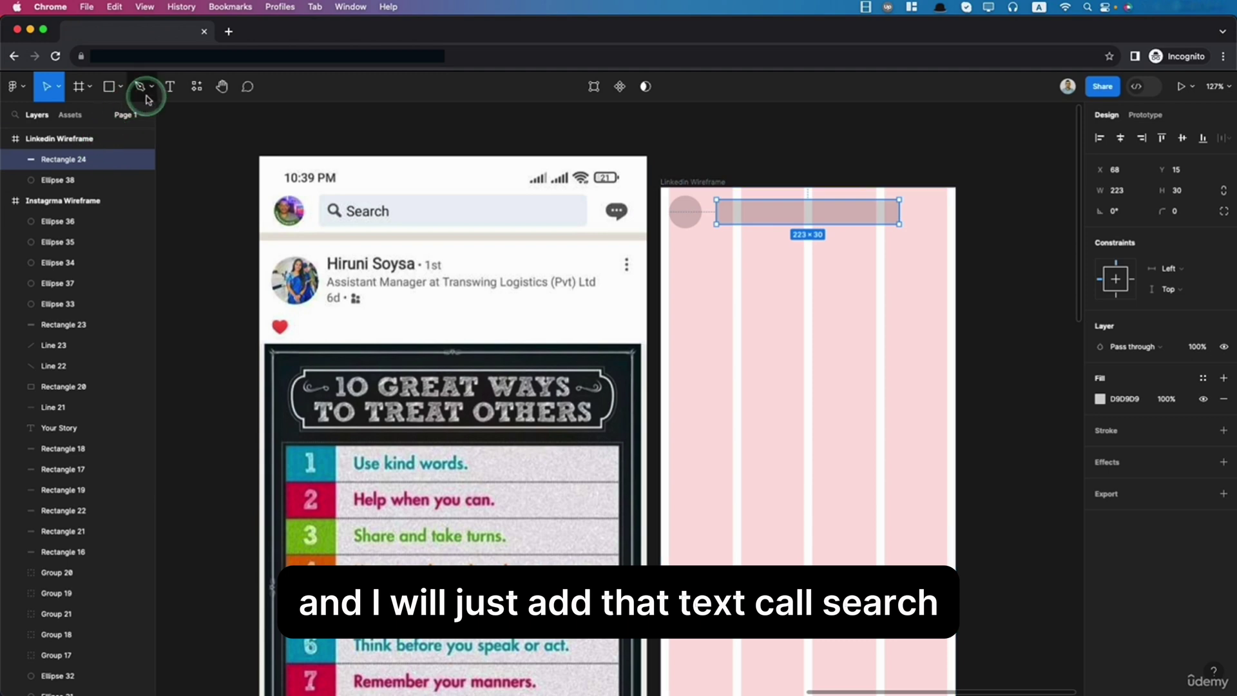
Step: Add the text "Search" inside the search bar at X 88, Y 22, vertically centered in the bar
{"action": "left_click", "coordinate": [170, 86]}
{"action": "left_click", "coordinate": [867, 301]}
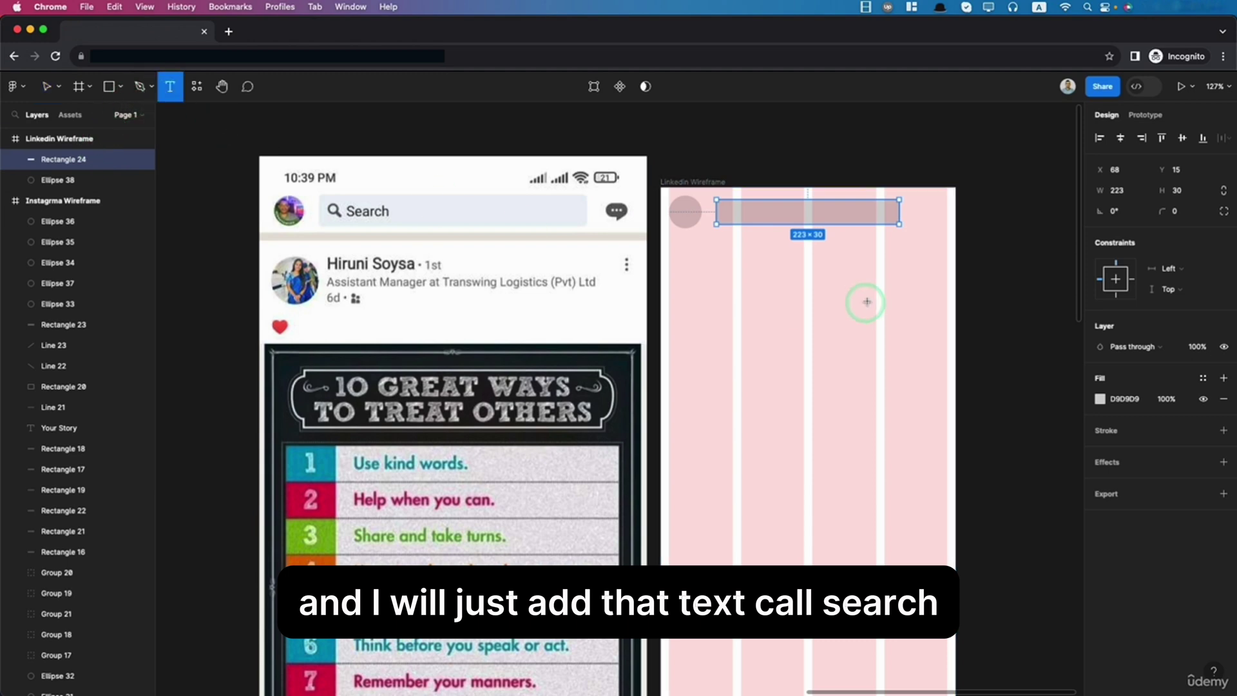
{"action": "left_click", "coordinate": [751, 210]}
{"action": "type", "text": "Search"}
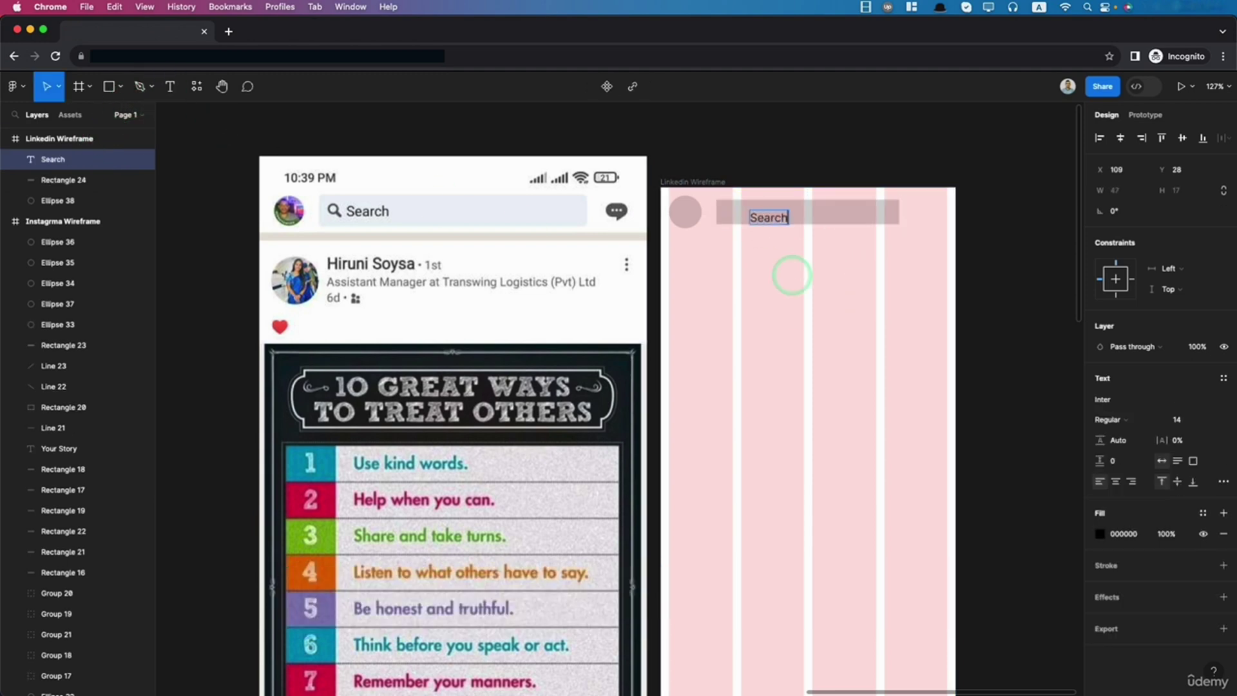
{"action": "left_click_drag", "start_coordinate": [768, 217], "coordinate": [751, 213]}
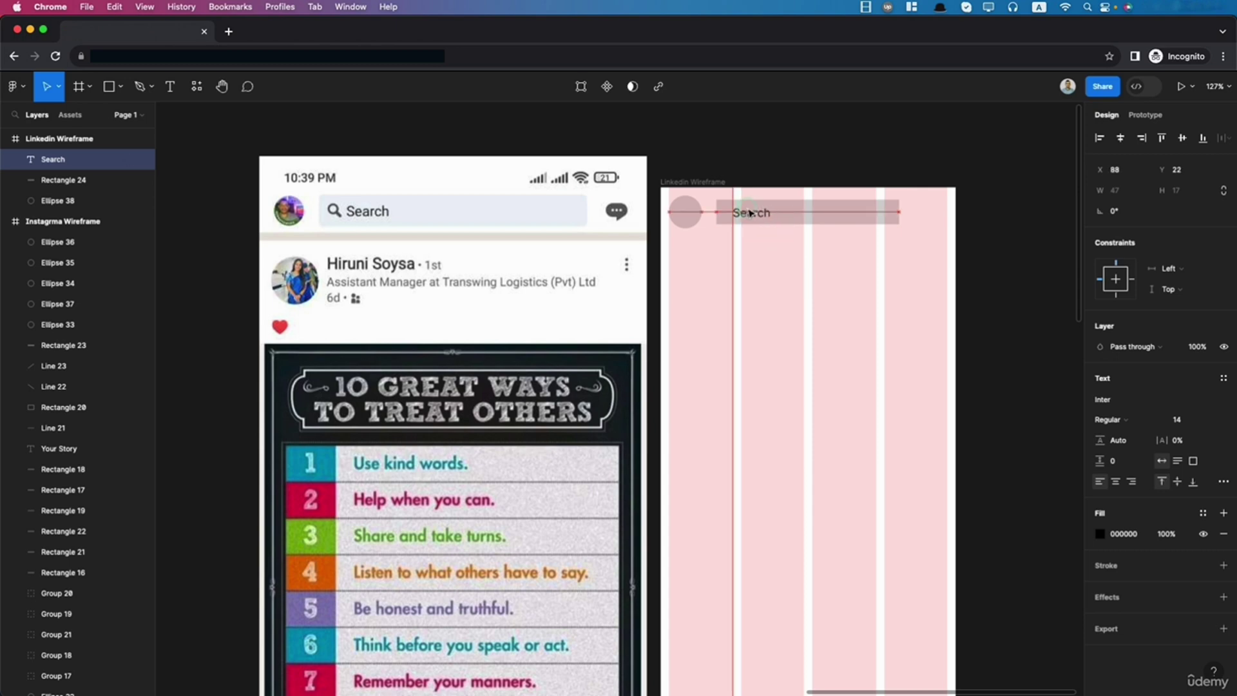
{"action": "left_click", "coordinate": [821, 373]}
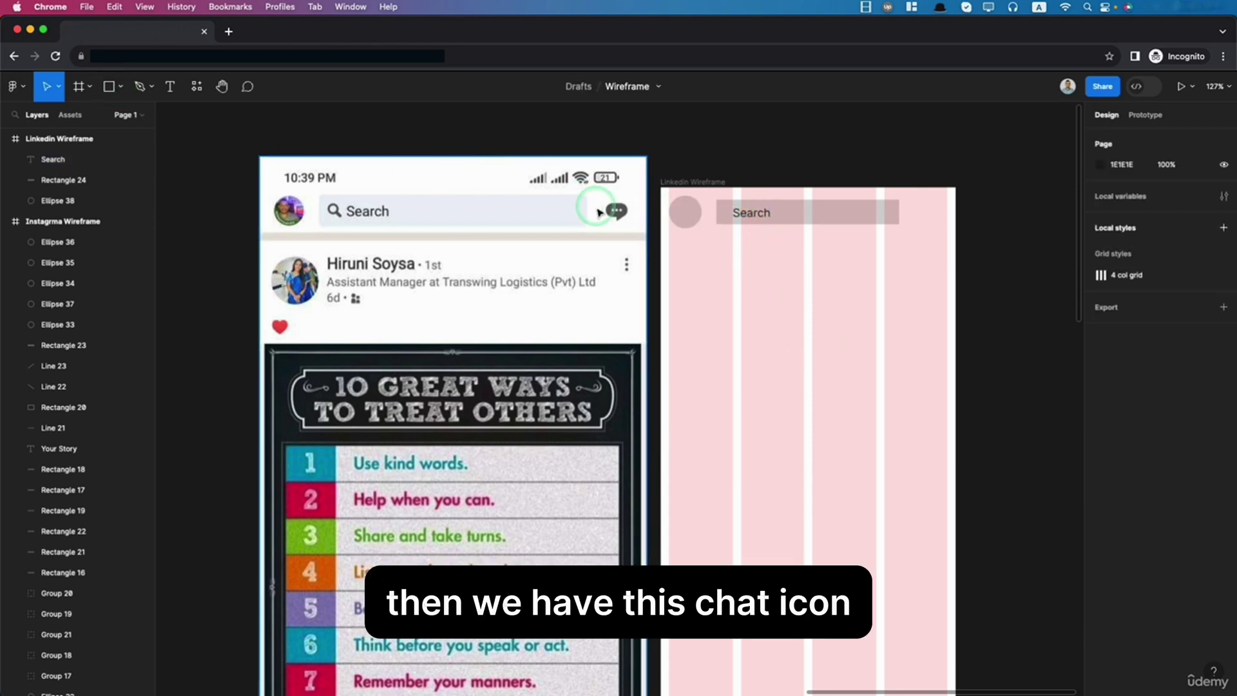
Step: Draw a 24 × 24 px chat icon circle right of the search bar, placed at X 326, Y 18 against the last column's edge
{"action": "left_click", "coordinate": [121, 87]}
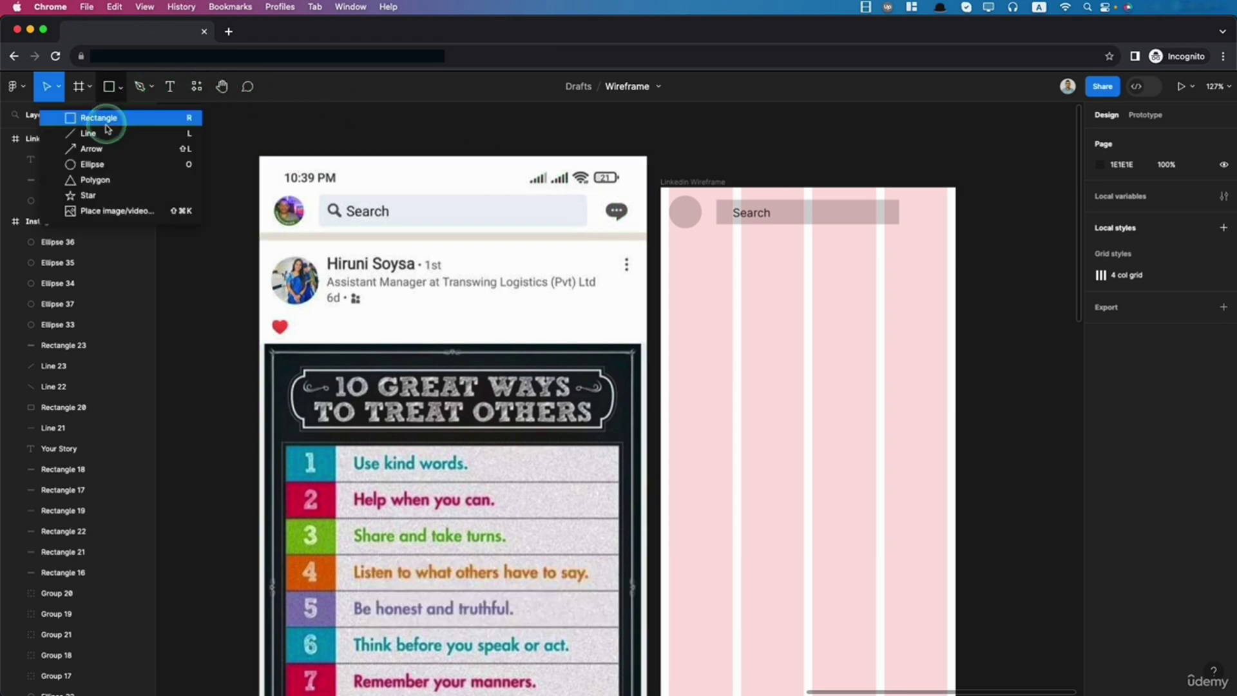
{"action": "left_click", "coordinate": [91, 164]}
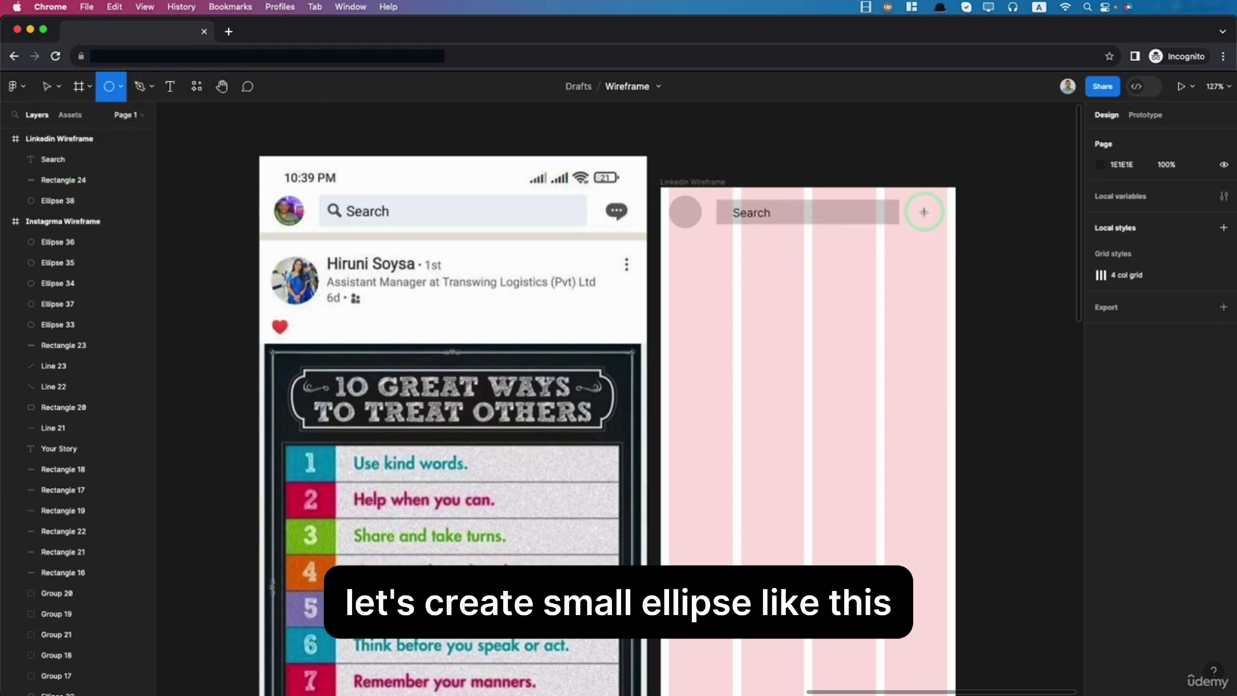
{"action": "mouse_move", "coordinate": [922, 207]}
{"action": "left_mouse_down"}
{"action": "mouse_move", "coordinate": [943, 227]}
{"action": "mouse_move", "coordinate": [938, 215]}
{"action": "left_mouse_up"}
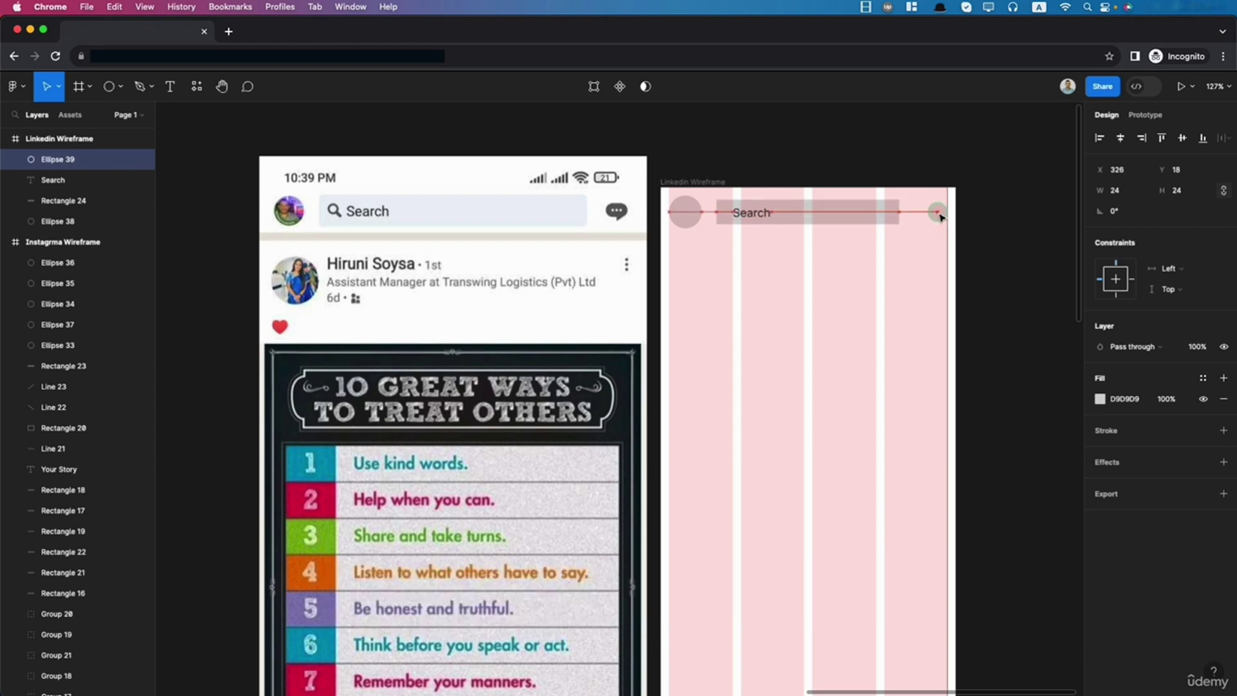
{"action": "left_click", "coordinate": [916, 343]}
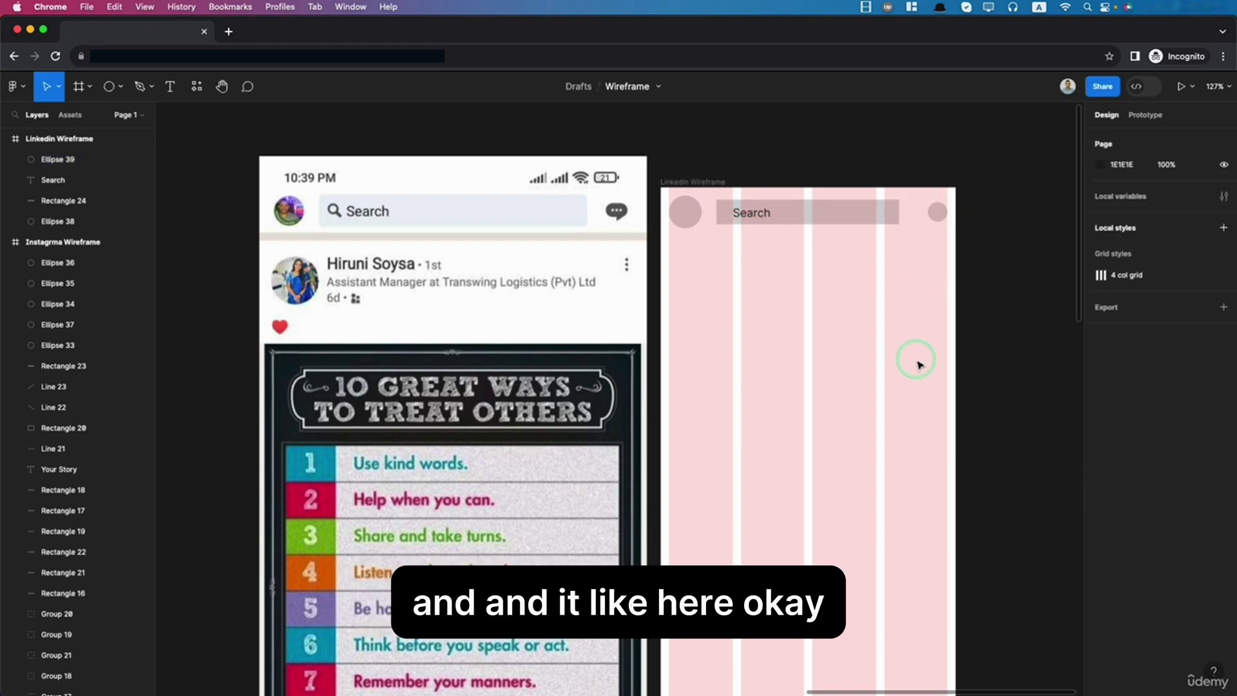
Step: Draw a horizontal divider line across the full width of the Linkedin Wireframe frame, just below the header shapes
{"action": "scroll", "coordinate": [918, 369], "scroll_direction": "down", "scroll_amount": 3}
{"action": "scroll", "coordinate": [918, 370], "scroll_direction": "down", "scroll_amount": 3}
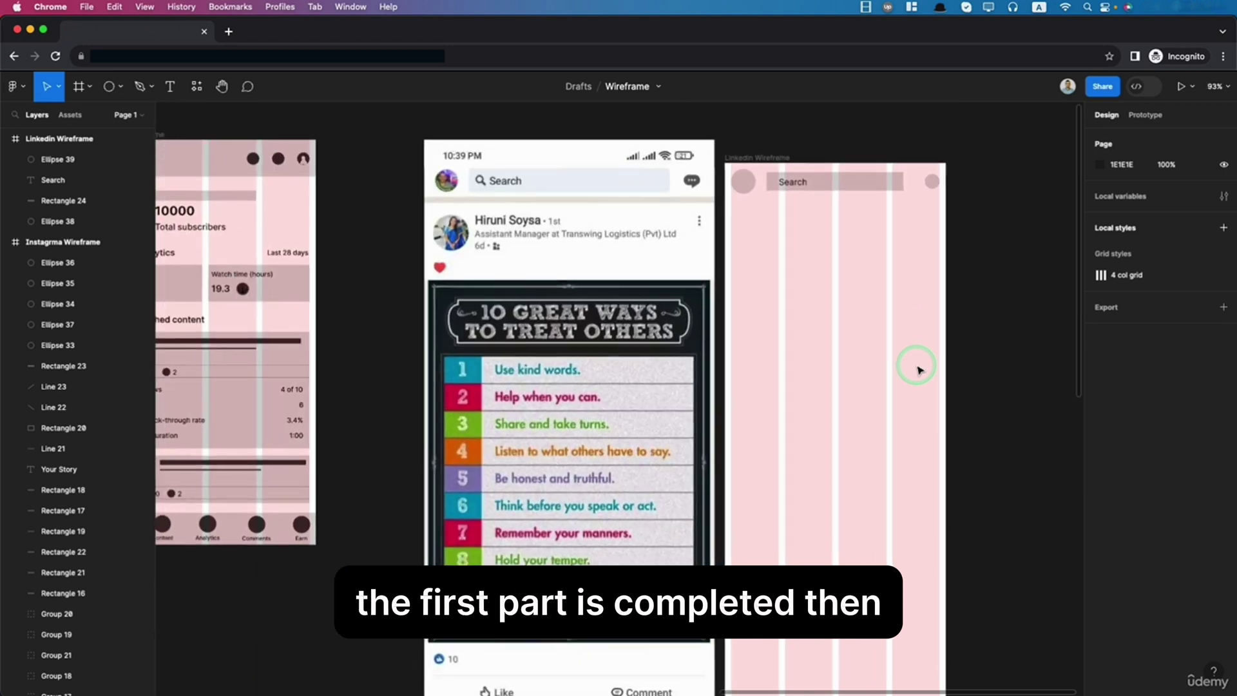
{"action": "scroll", "coordinate": [918, 369], "scroll_direction": "up", "scroll_amount": 1}
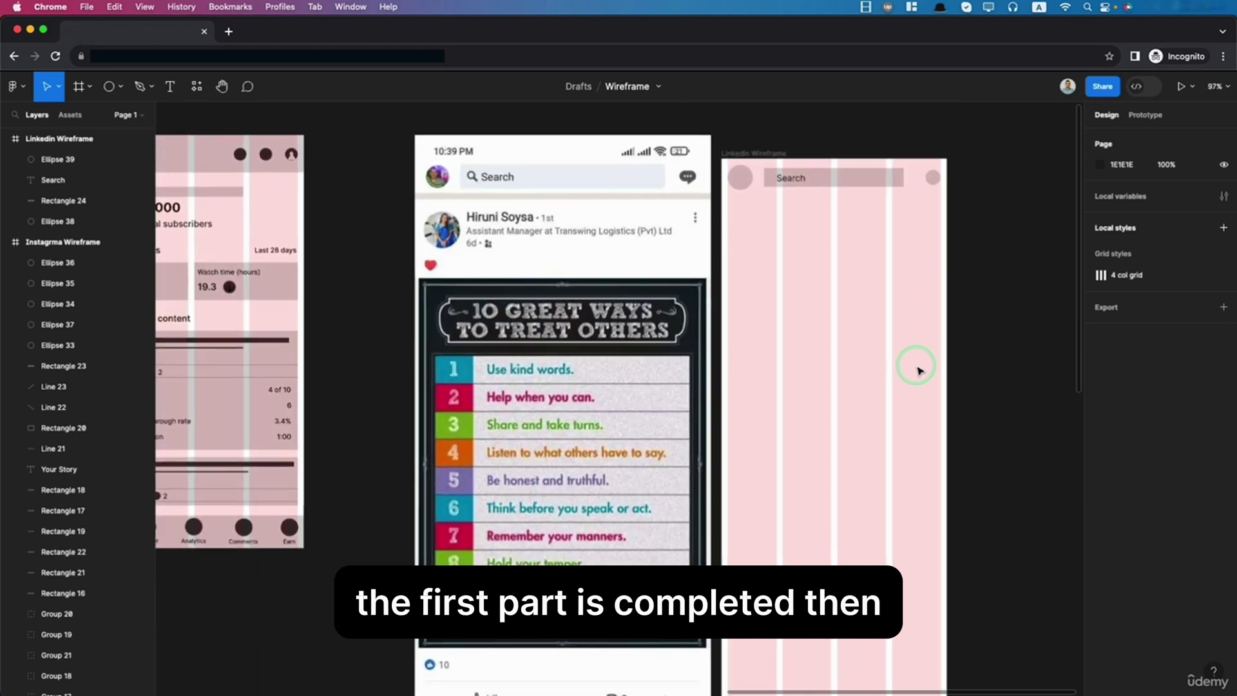
{"action": "left_click", "coordinate": [122, 89]}
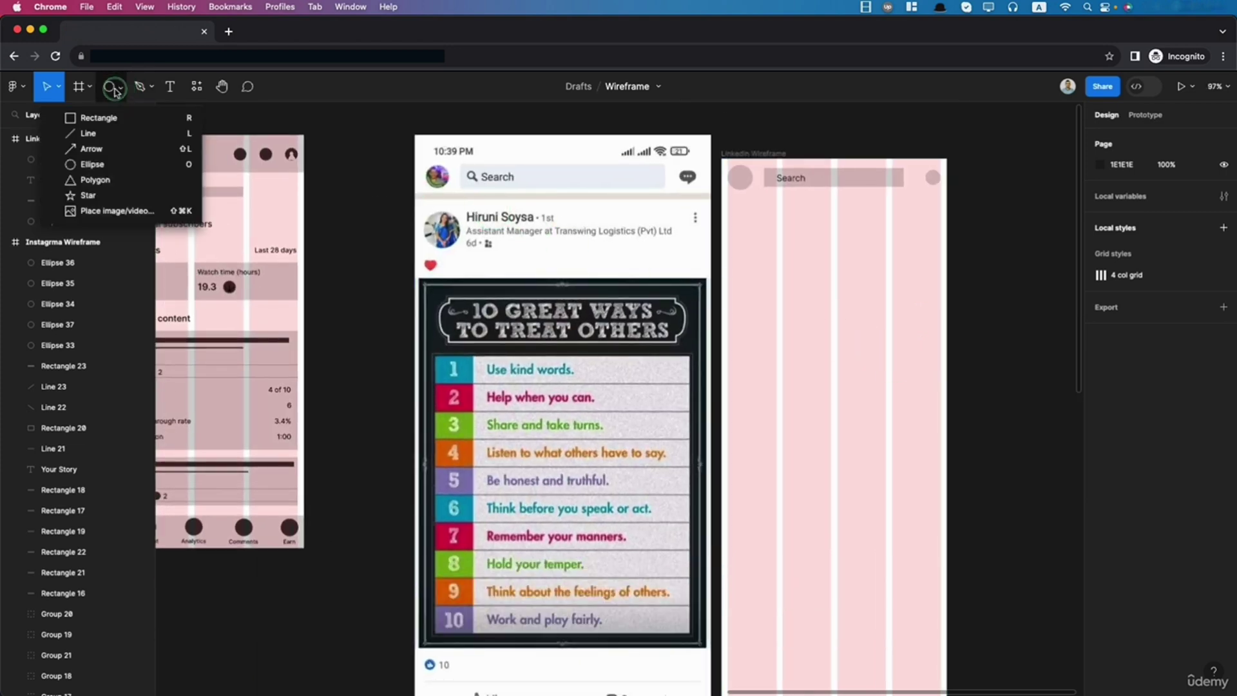
{"action": "left_click", "coordinate": [104, 129]}
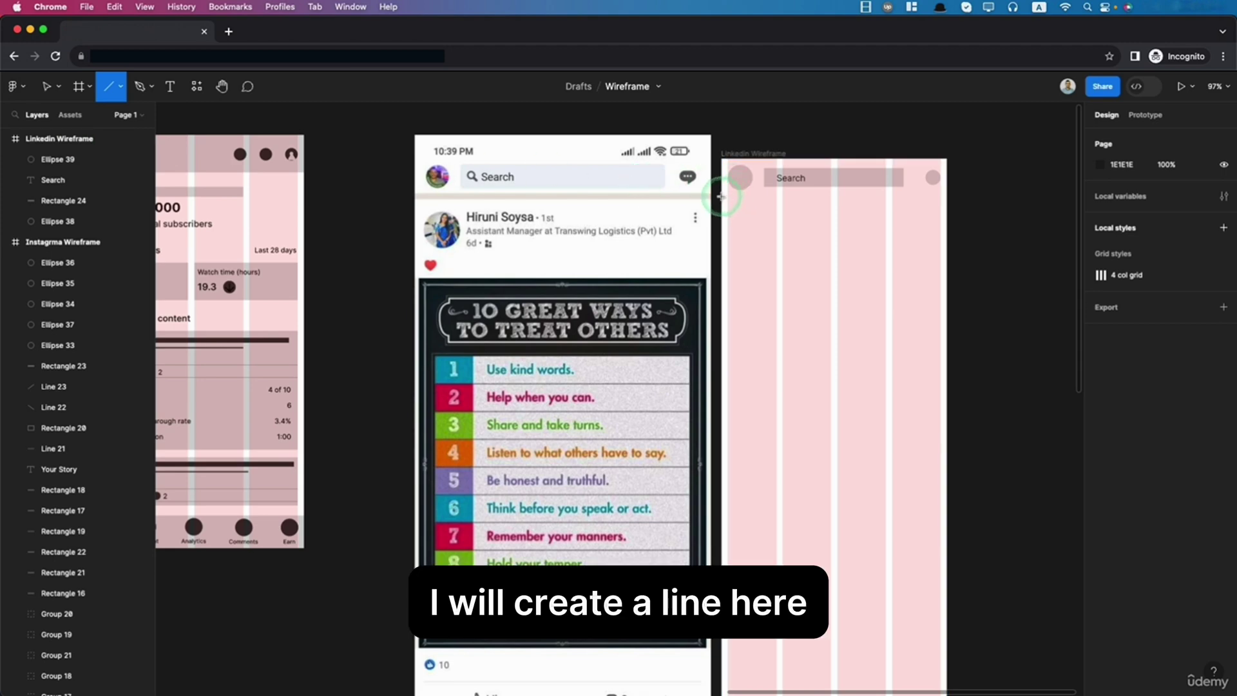
{"action": "left_click_drag", "start_coordinate": [721, 195], "coordinate": [947, 202]}
{"action": "left_click", "coordinate": [915, 324]}
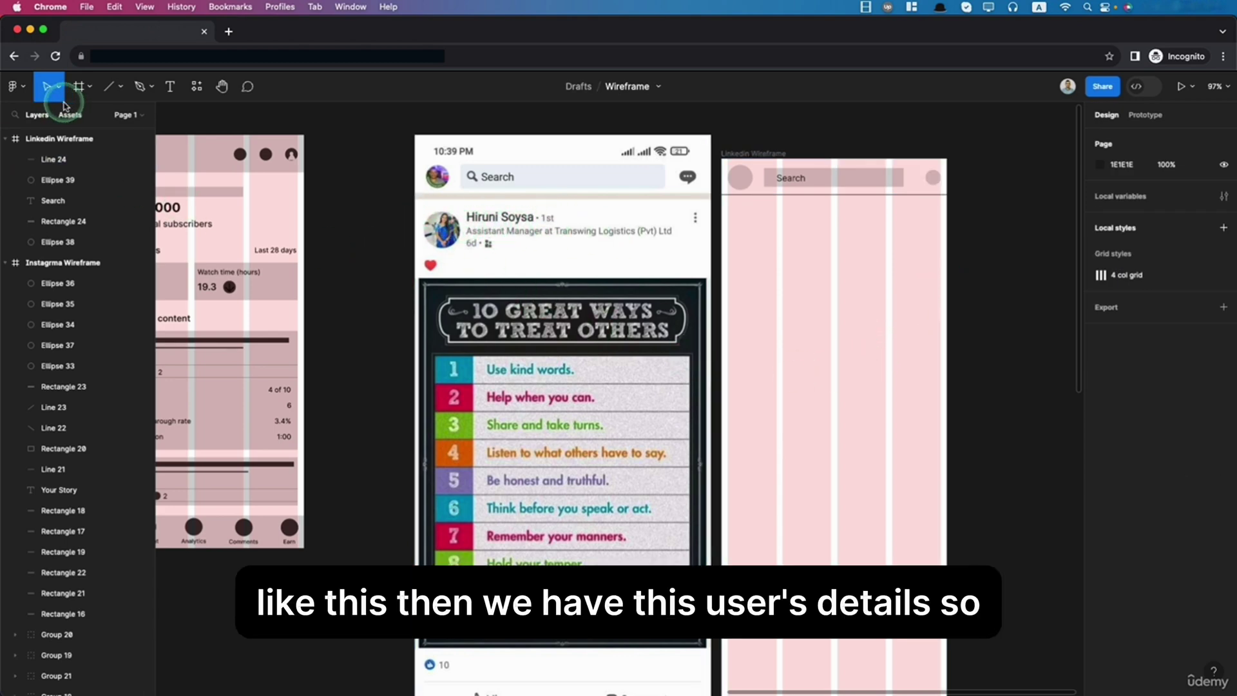
Step: Draw a 70 × 70 px user avatar circle below the divider line and position it at X 10, Y 70
{"action": "left_click", "coordinate": [121, 87]}
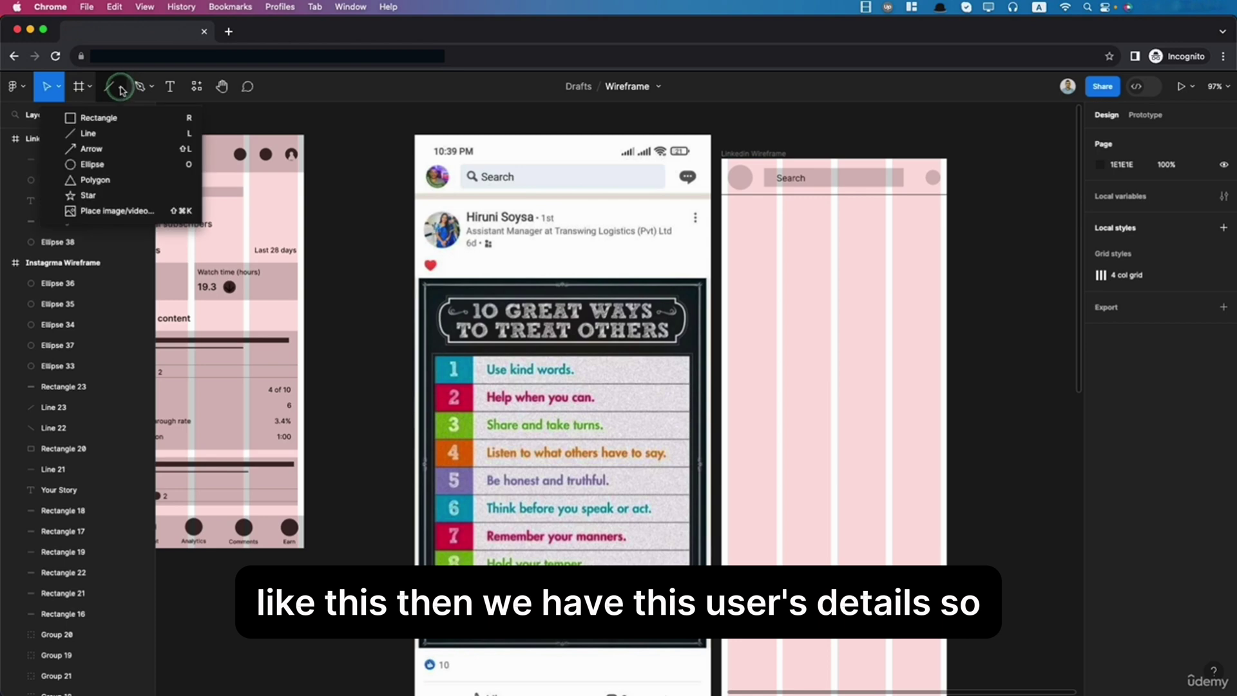
{"action": "left_click", "coordinate": [91, 164]}
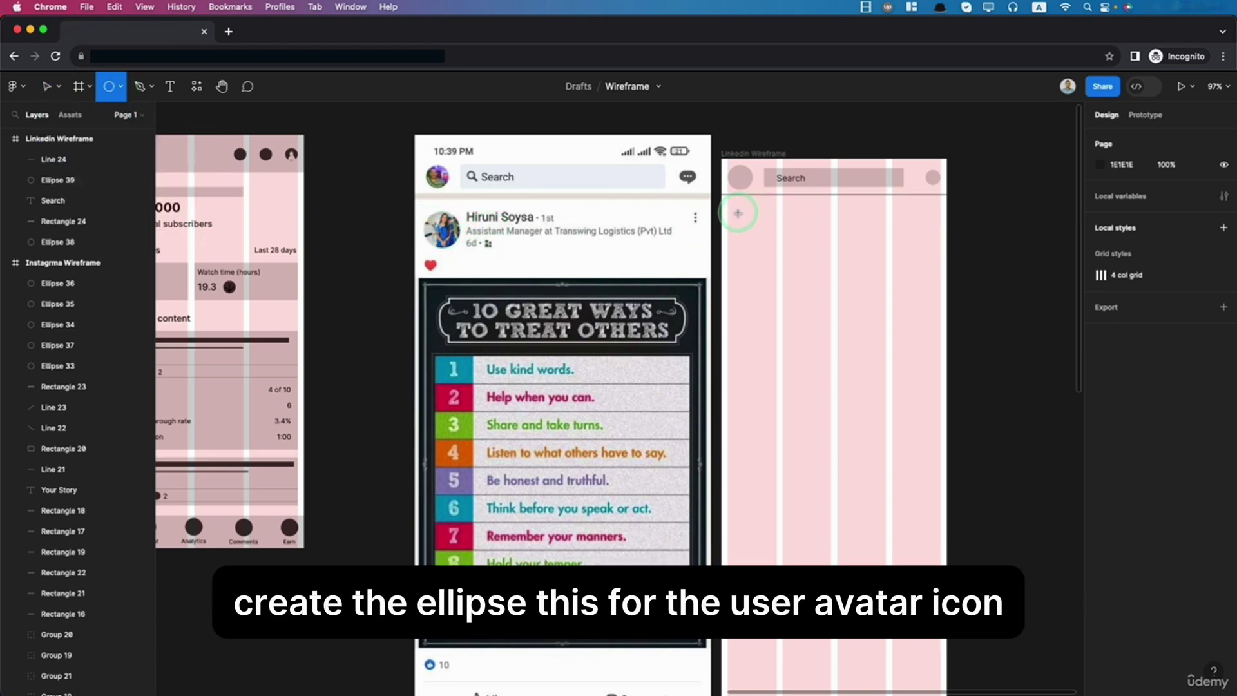
{"action": "left_click_drag", "start_coordinate": [733, 212], "coordinate": [770, 251]}
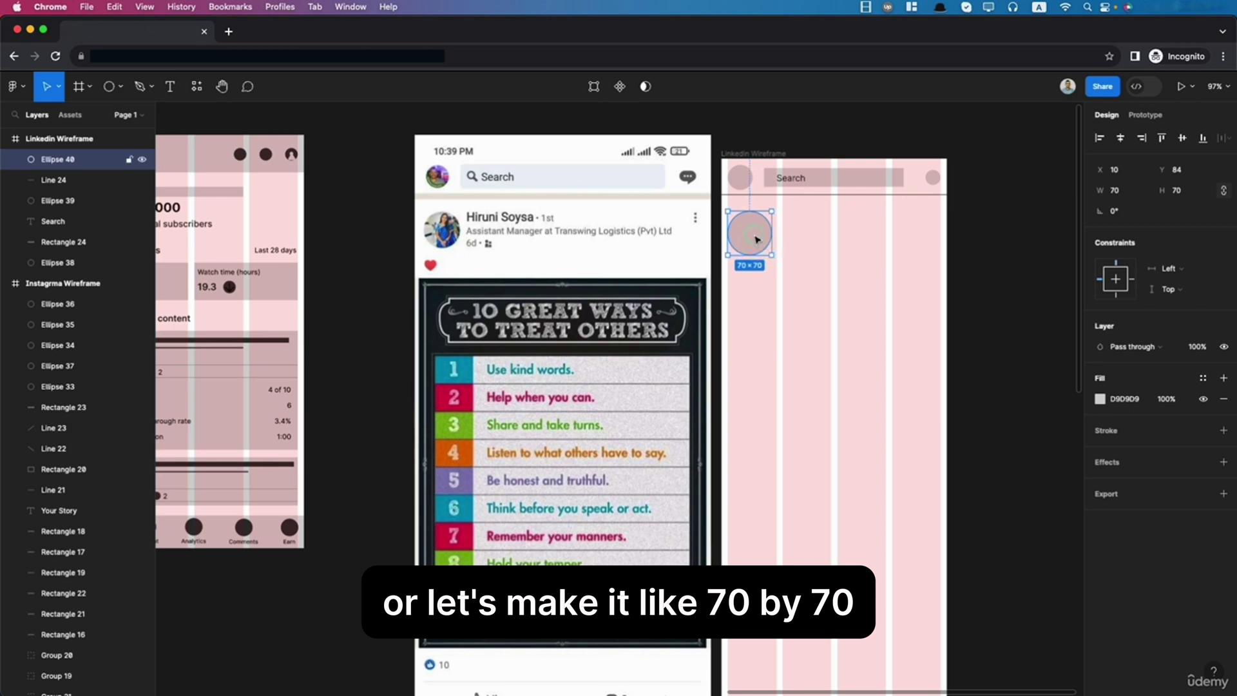
{"action": "left_click_drag", "start_coordinate": [757, 239], "coordinate": [801, 197]}
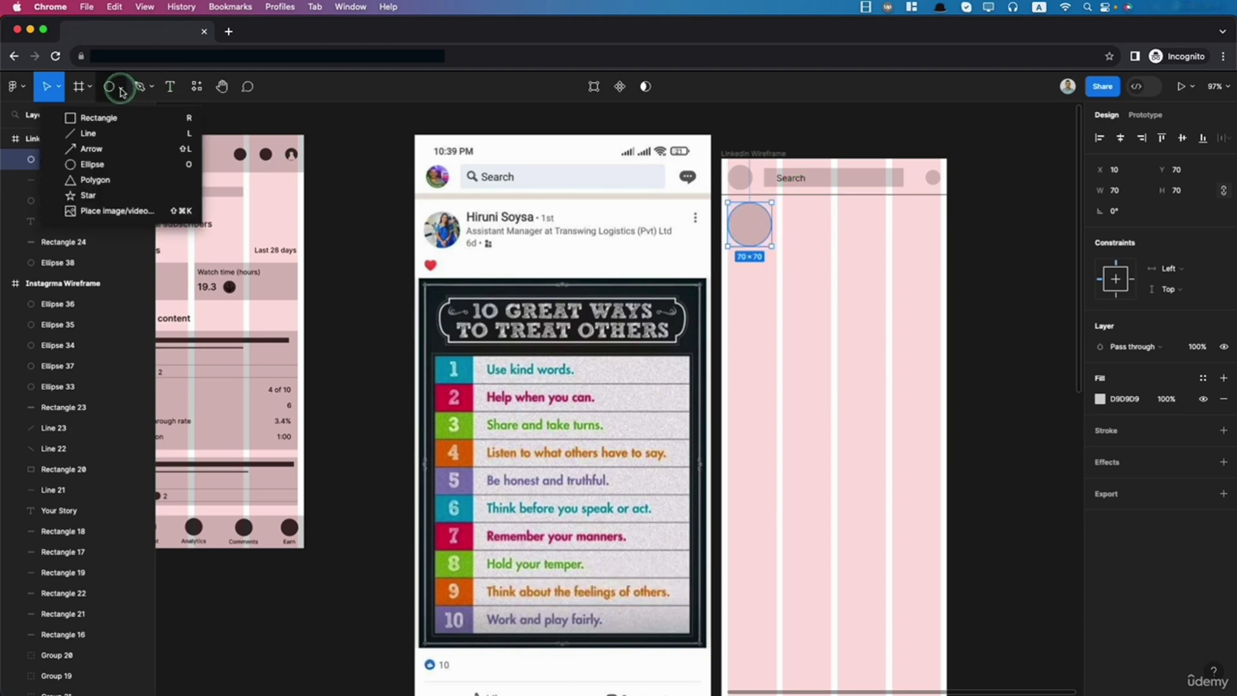
Step: Draw a horizontal line about 175 px wide to the right of the avatar circle for the name and set its stroke weight to 5
{"action": "left_click", "coordinate": [93, 133]}
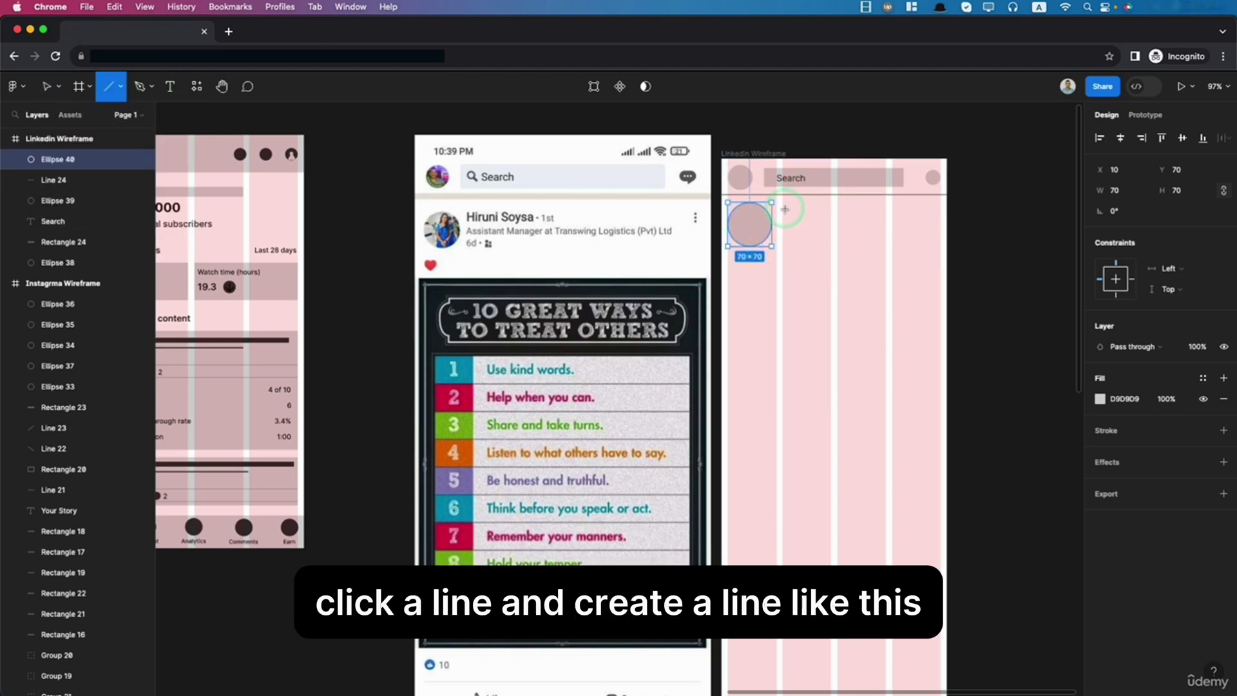
{"action": "mouse_move", "coordinate": [782, 207]}
{"action": "left_mouse_down"}
{"action": "mouse_move", "coordinate": [918, 207]}
{"action": "mouse_move", "coordinate": [892, 207]}
{"action": "left_mouse_up"}
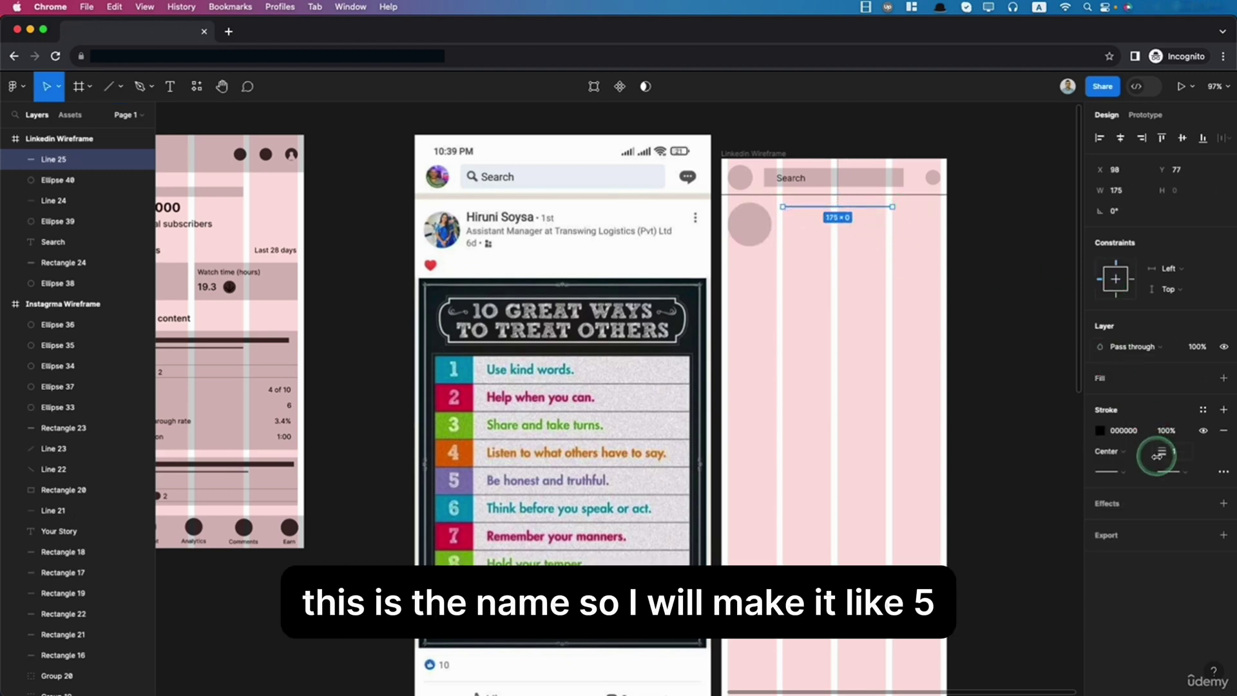
{"action": "left_click", "coordinate": [1189, 455]}
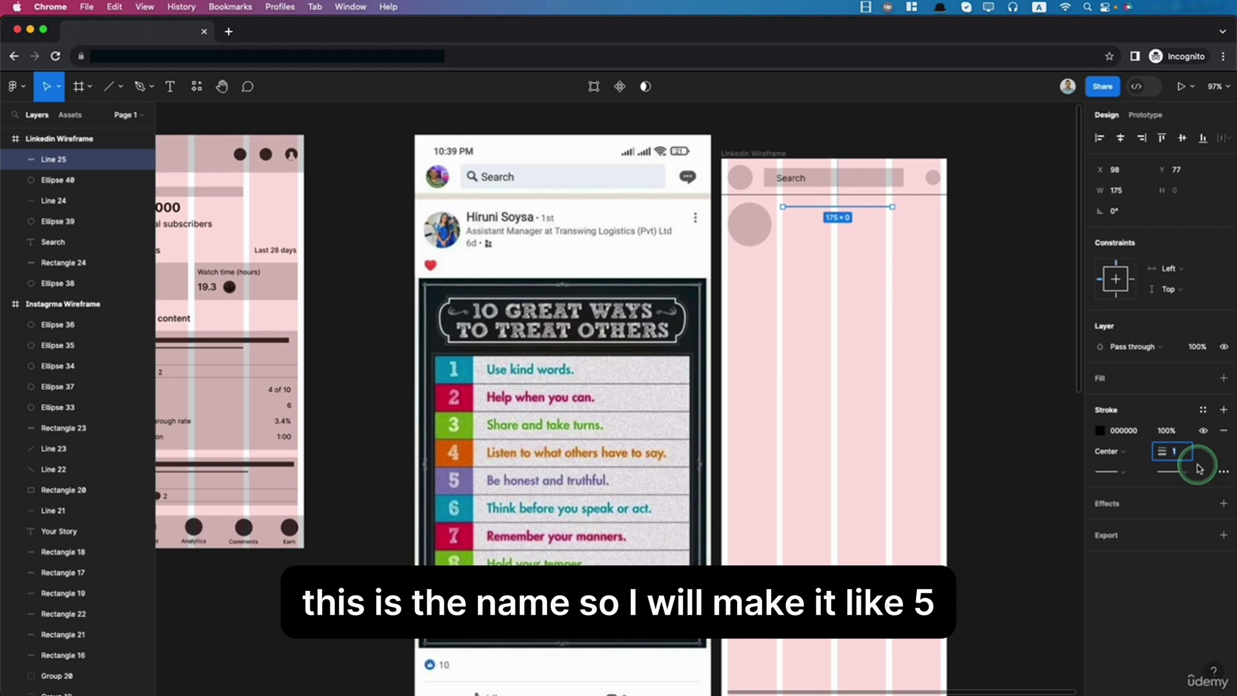
{"action": "type", "text": "5"}
{"action": "key", "text": "Return"}
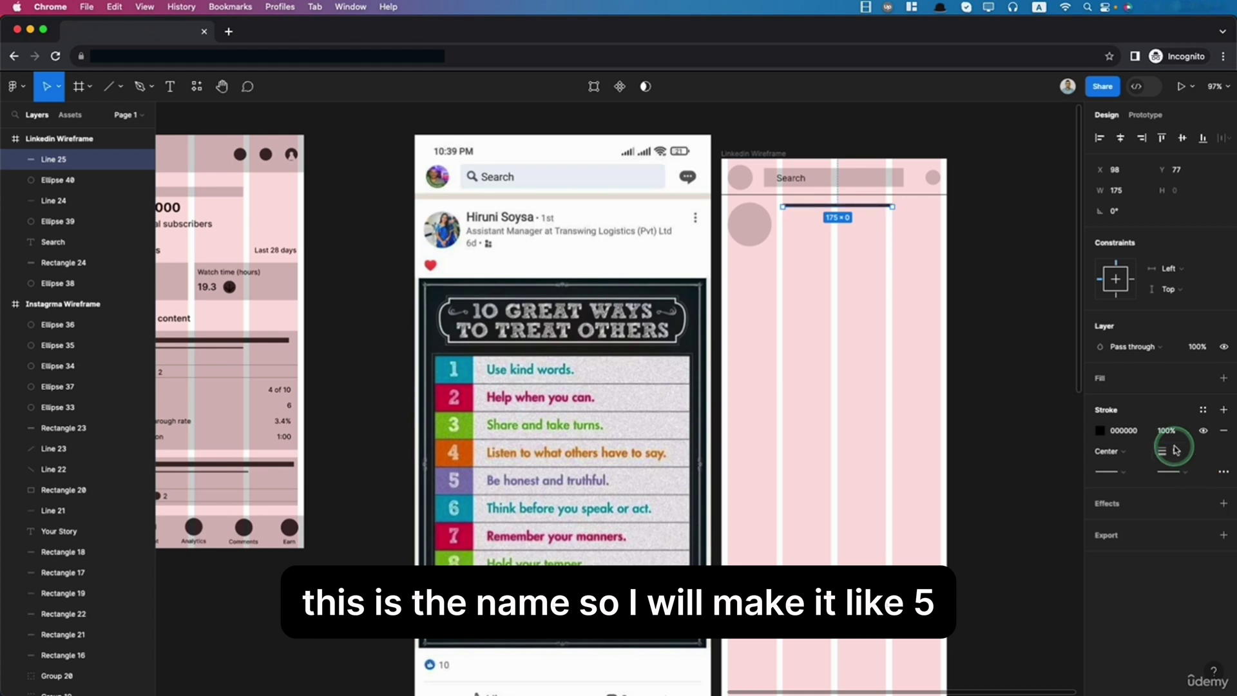
Step: Set the name line's stroke weight to 8 and move it down to Y 91
{"action": "left_click", "coordinate": [1189, 465]}
{"action": "type", "text": "8"}
{"action": "key", "text": "Return"}
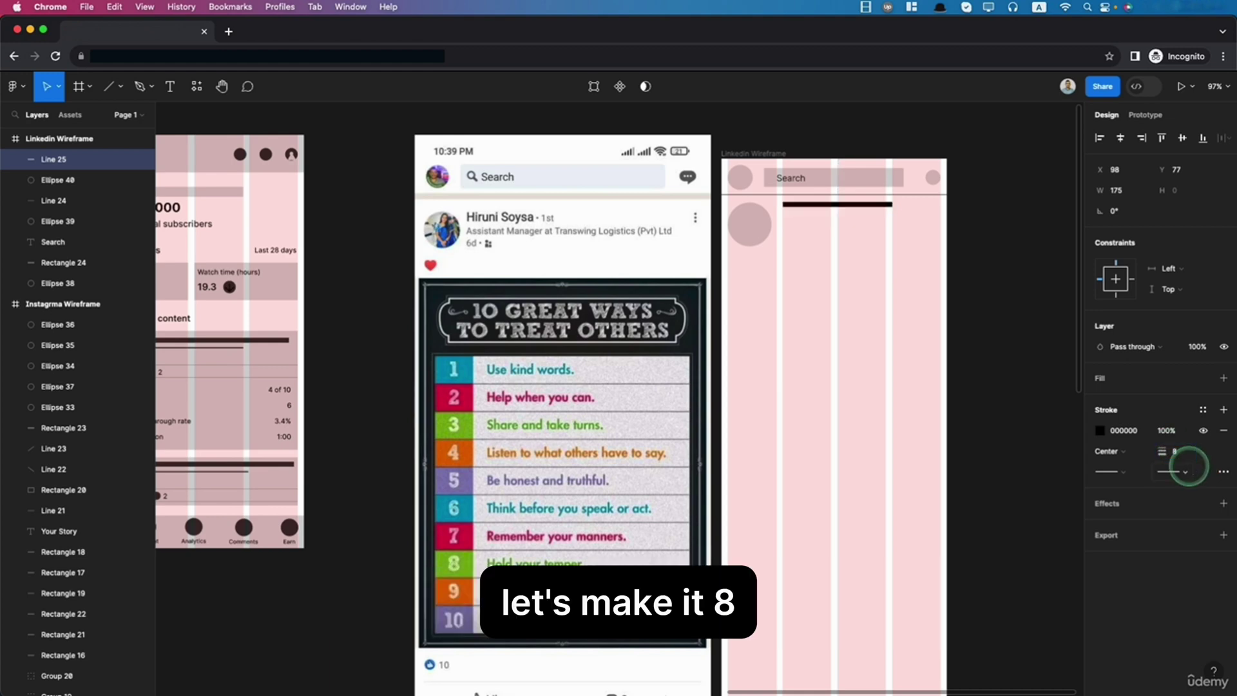
{"action": "left_click_drag", "start_coordinate": [818, 205], "coordinate": [818, 216]}
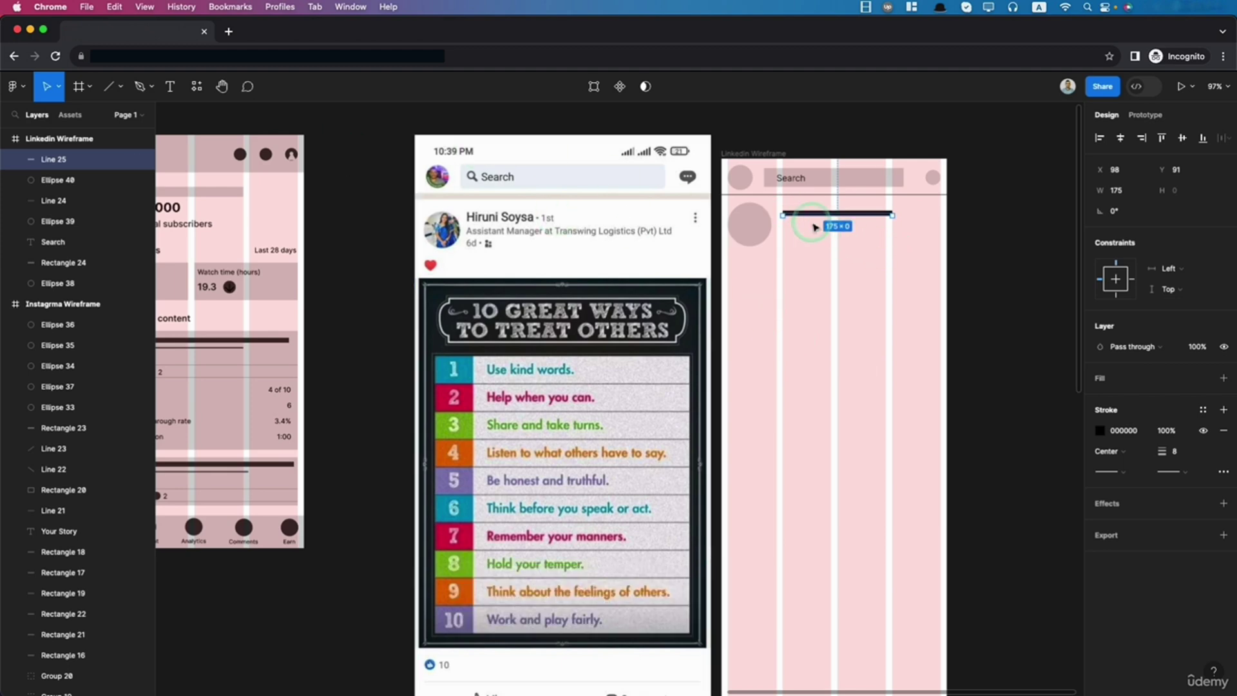
Step: Duplicate the name line below at Y 105, lengthen the copy to 252 px and set its stroke weight to 2
{"action": "left_click_drag", "start_coordinate": [832, 217], "coordinate": [941, 225]}
{"action": "left_click", "coordinate": [1177, 453]}
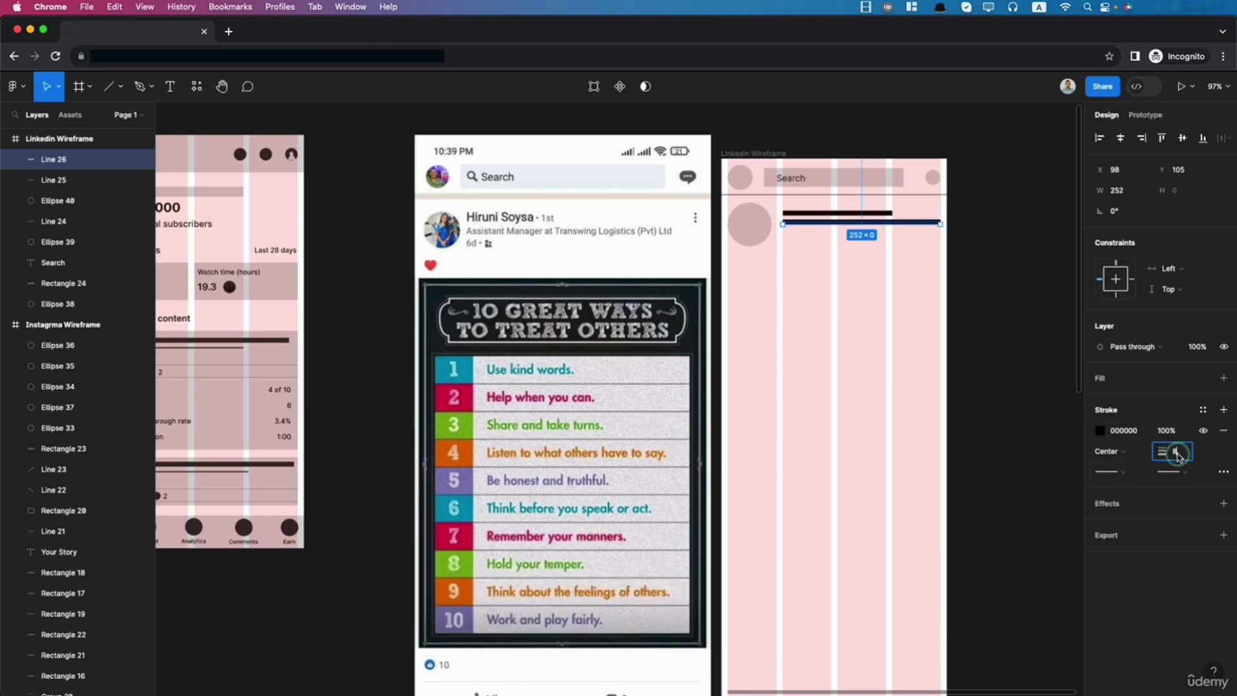
{"action": "type", "text": "4"}
{"action": "key", "text": "Return"}
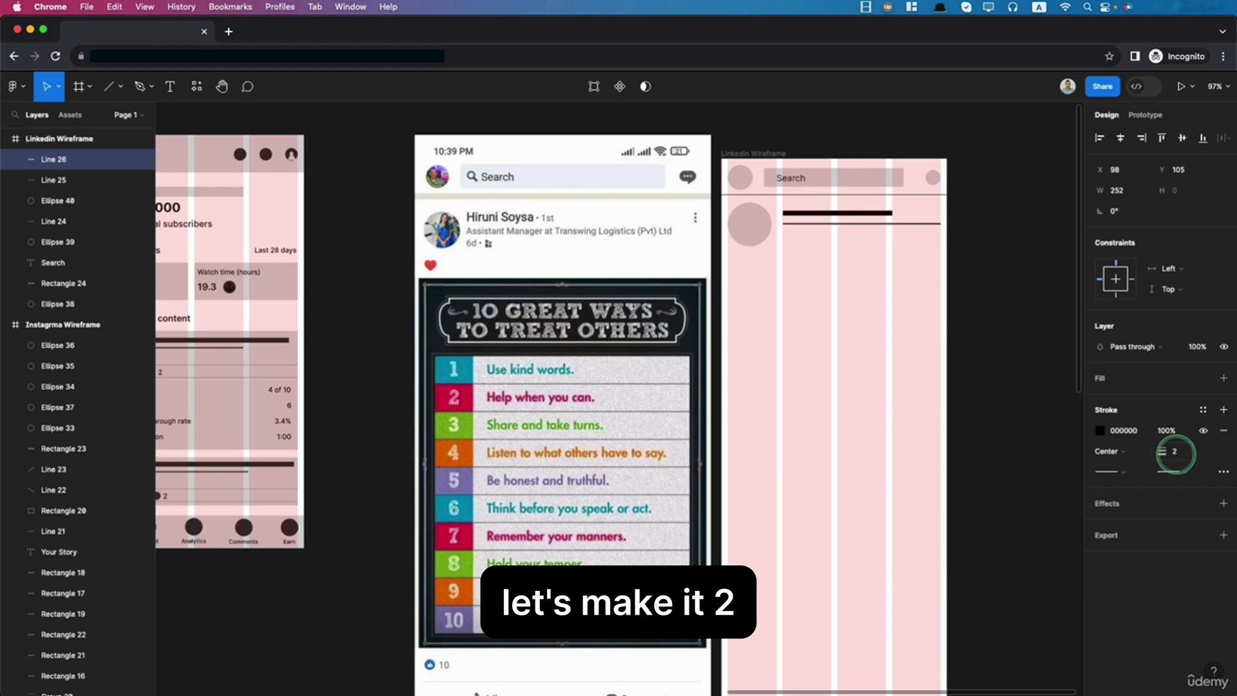
Step: Duplicate the 252 px line below at Y 117 and shorten the copy to a small stub for the post time
{"action": "left_click", "coordinate": [826, 246]}
{"action": "left_click_drag", "start_coordinate": [826, 226], "coordinate": [827, 233]}
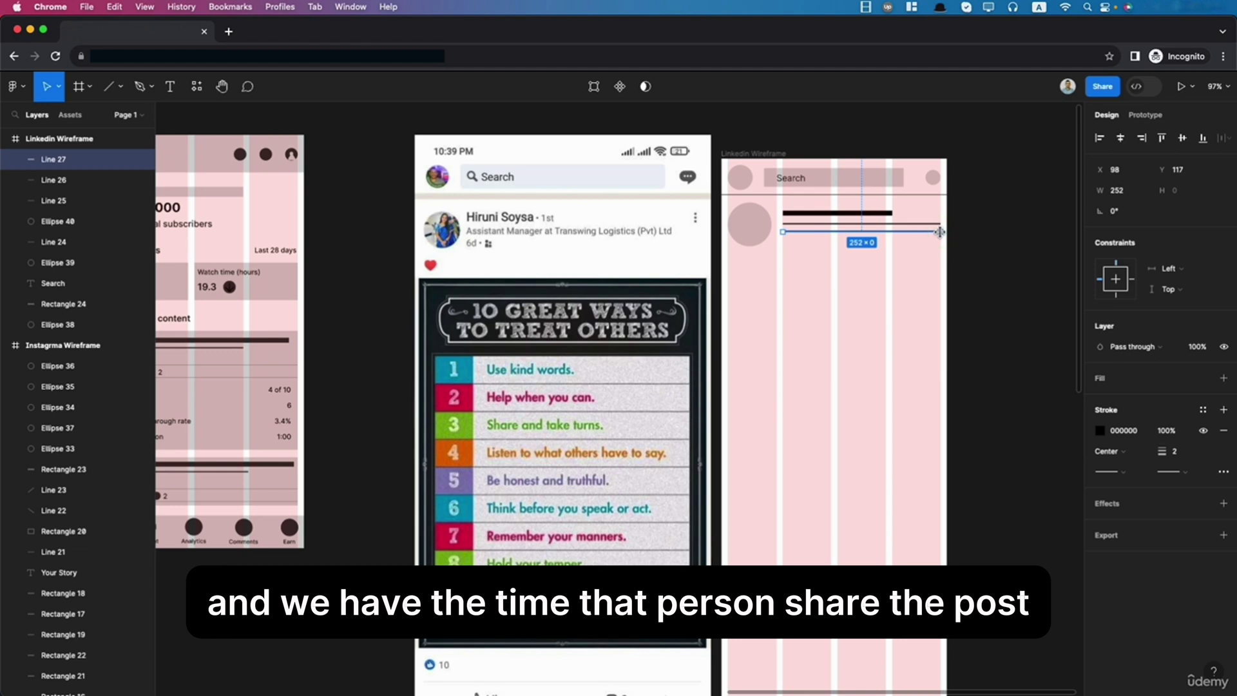
{"action": "left_click_drag", "start_coordinate": [940, 232], "coordinate": [800, 232]}
{"action": "left_click", "coordinate": [862, 293]}
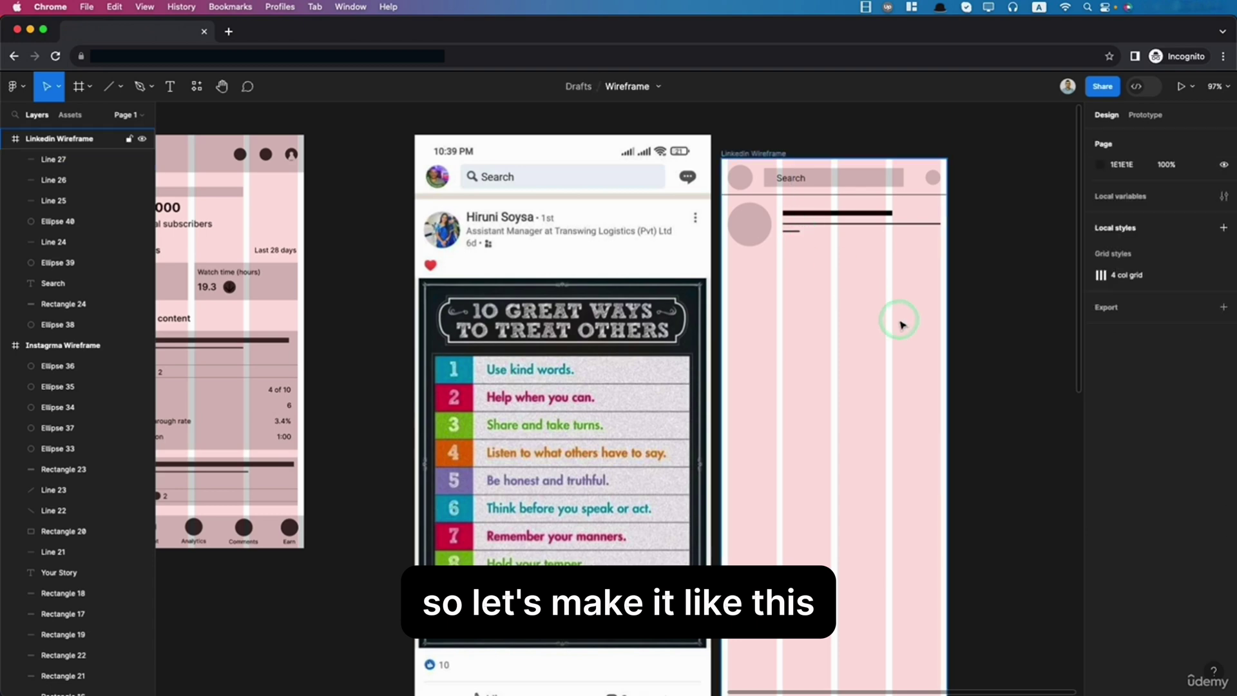
Step: Group the three user detail lines and align the group to the avatar circle's vertical center
{"action": "scroll", "coordinate": [878, 315], "scroll_direction": "up", "scroll_amount": 2}
{"action": "scroll", "coordinate": [775, 269], "scroll_direction": "up", "scroll_amount": 5}
{"action": "scroll", "coordinate": [770, 264], "scroll_direction": "down", "scroll_amount": 5}
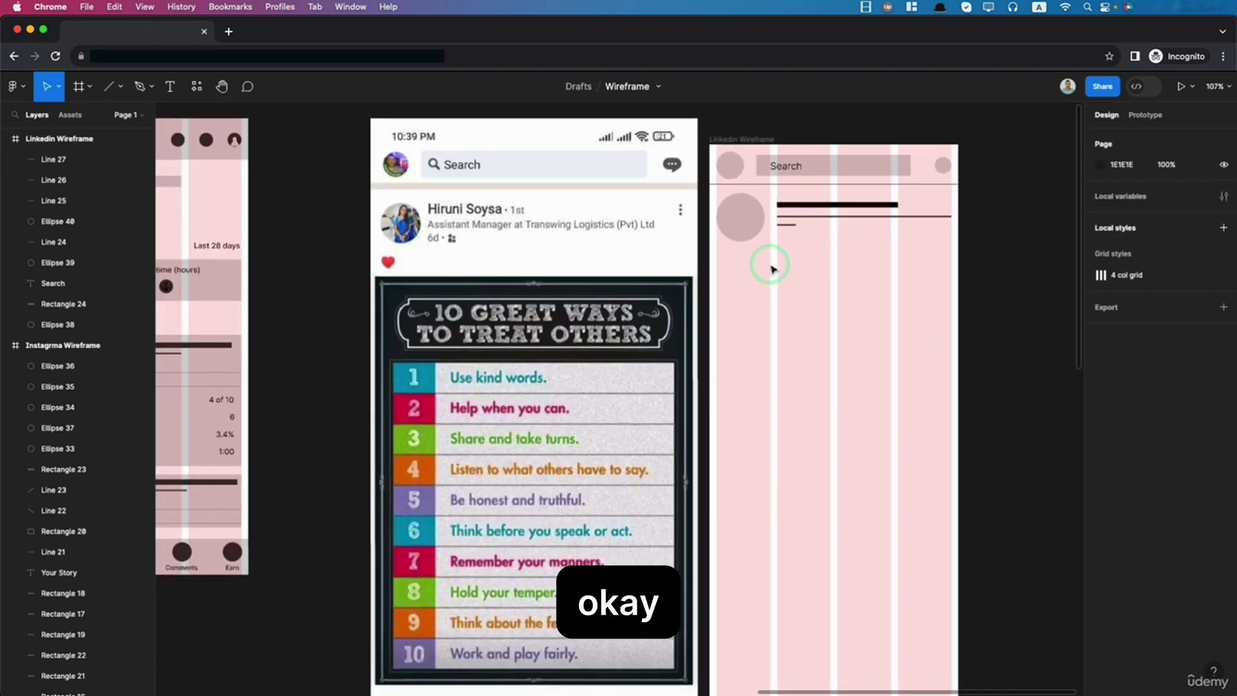
{"action": "left_click_drag", "start_coordinate": [875, 253], "coordinate": [781, 204]}
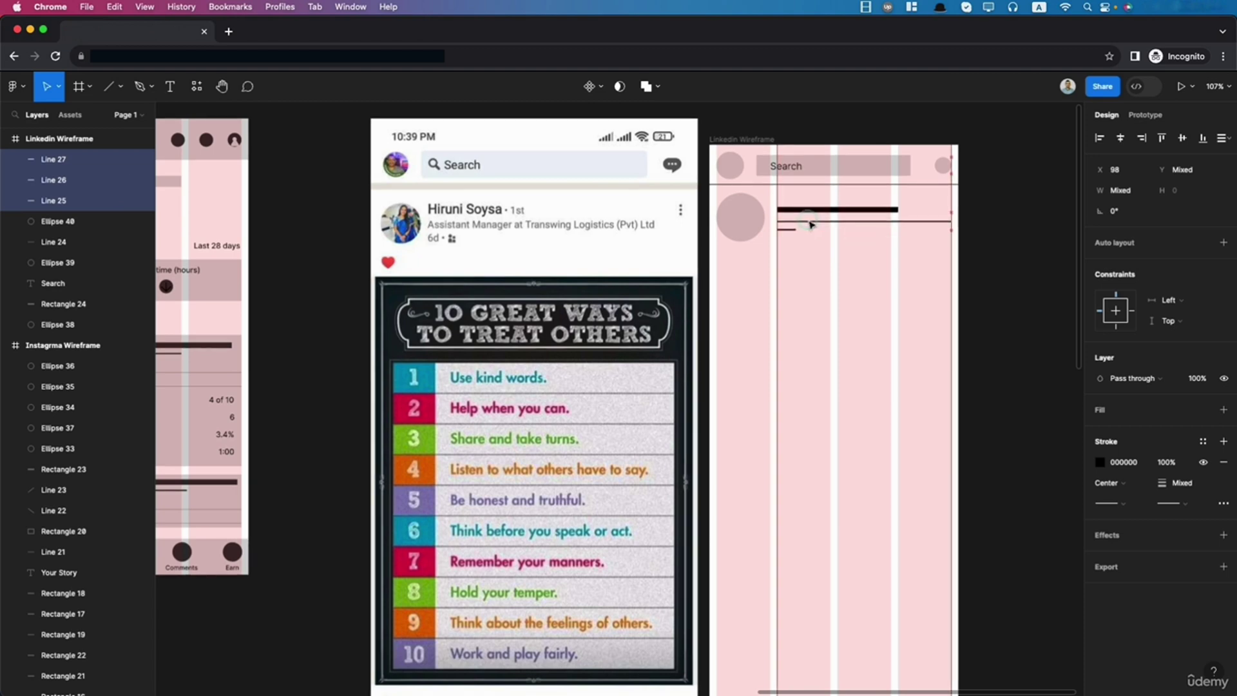
{"action": "left_click", "coordinate": [855, 300]}
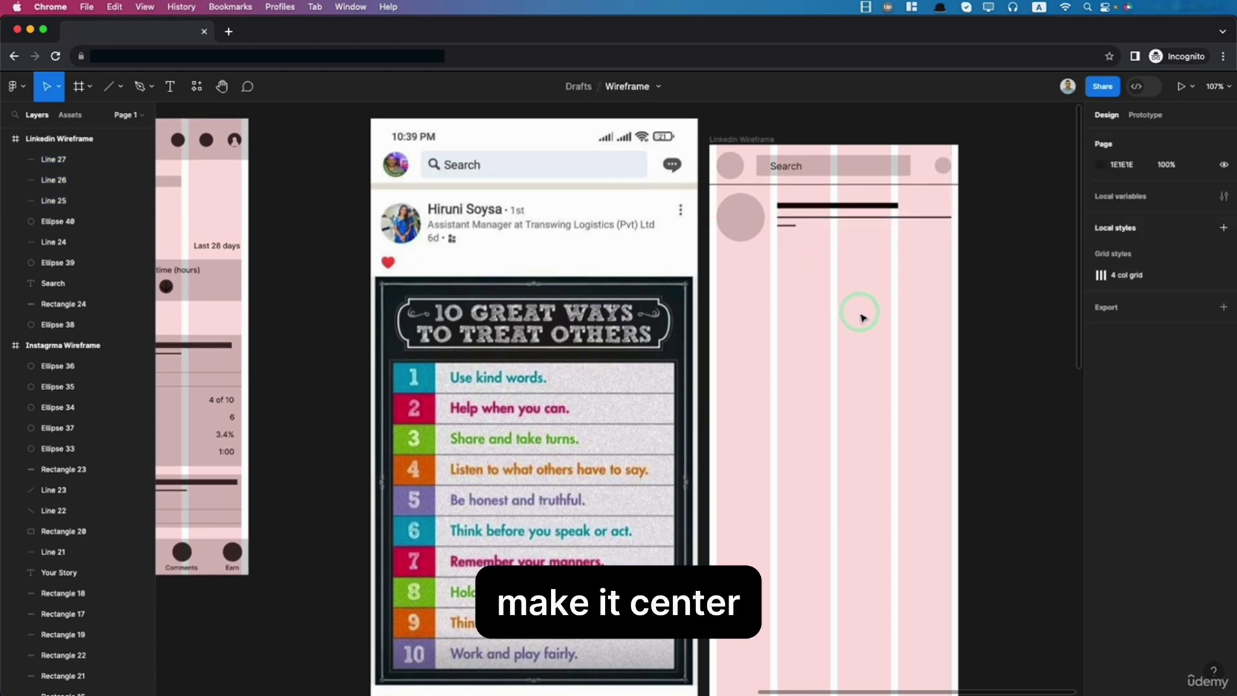
{"action": "left_click", "coordinate": [741, 219]}
{"action": "left_click_drag", "start_coordinate": [864, 269], "coordinate": [786, 205]}
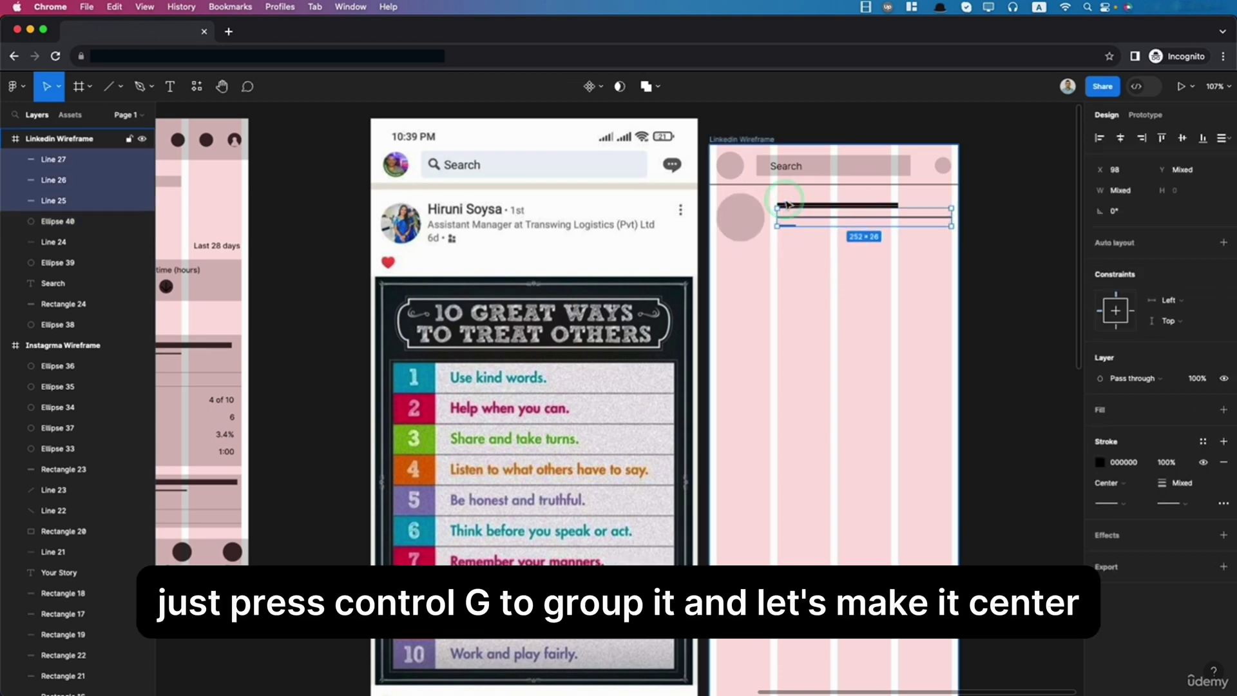
{"action": "key", "text": "ctrl+g"}
{"action": "left_click", "coordinate": [741, 218], "text": "shift"}
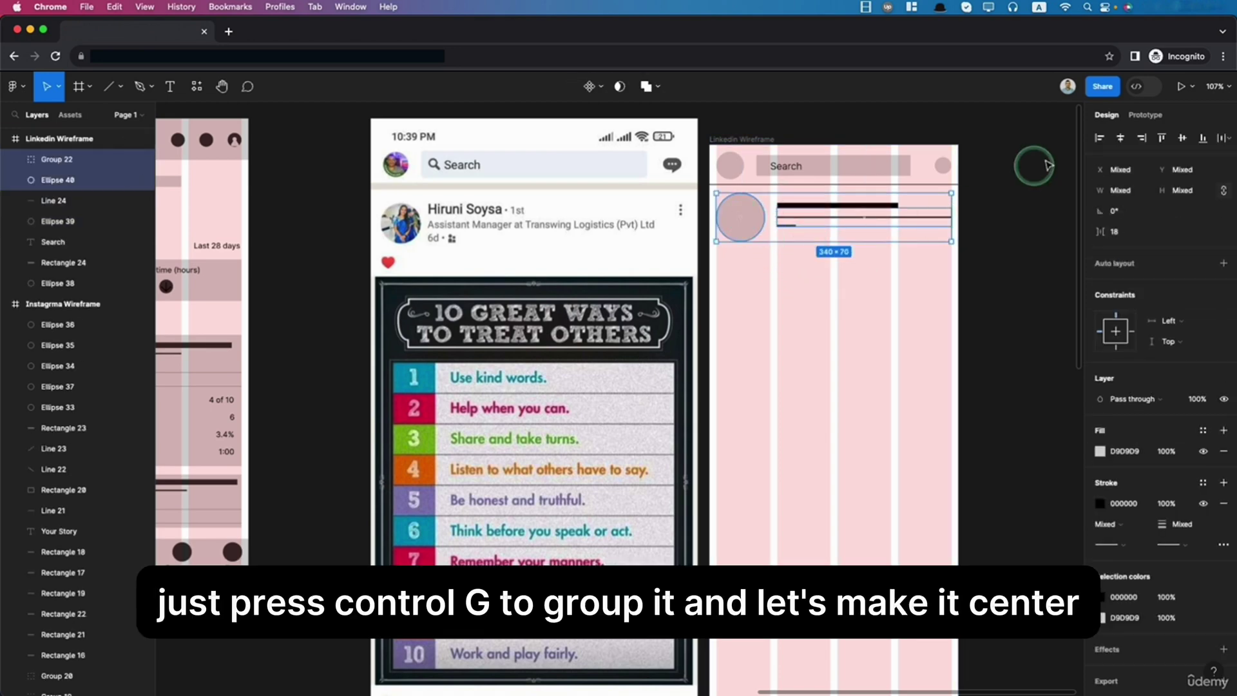
{"action": "left_click", "coordinate": [978, 422]}
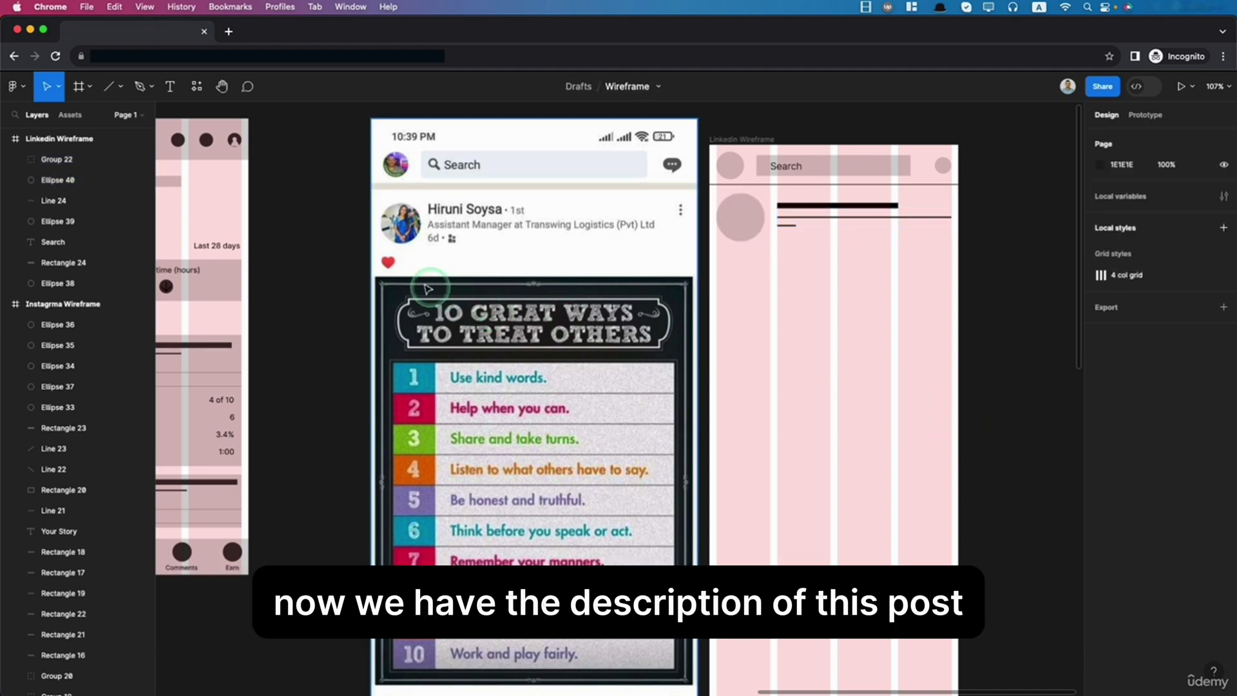
Step: Copy the 252 px line below the avatar at X 11, Y 162, lengthen it to 339 px, and add a shorter copy at Y 175
{"action": "double_click", "coordinate": [866, 219]}
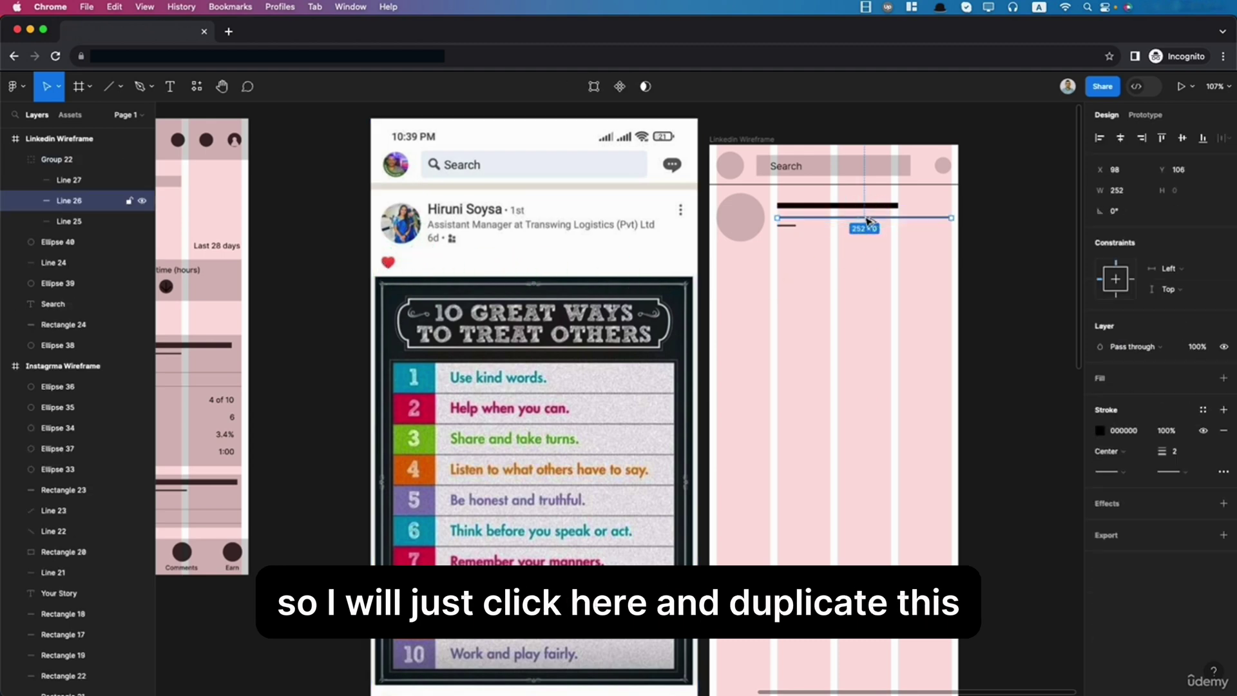
{"action": "left_click_drag", "start_coordinate": [866, 219], "coordinate": [806, 257]}
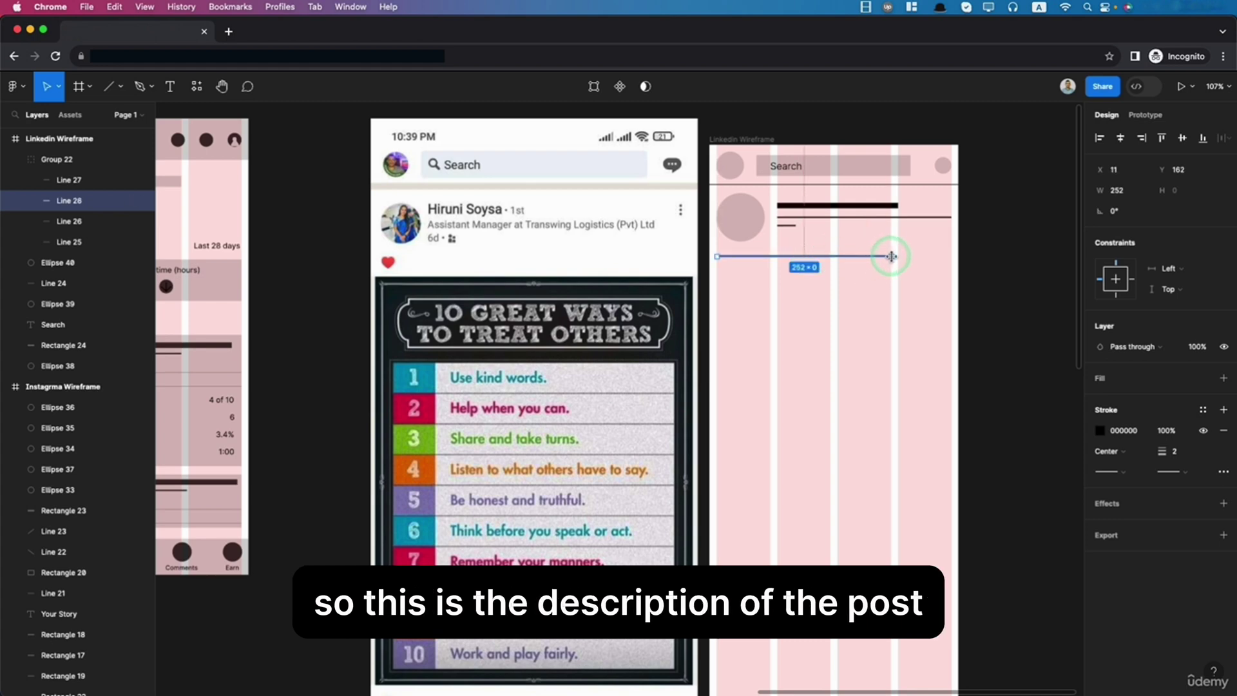
{"action": "left_click_drag", "start_coordinate": [891, 257], "coordinate": [952, 256]}
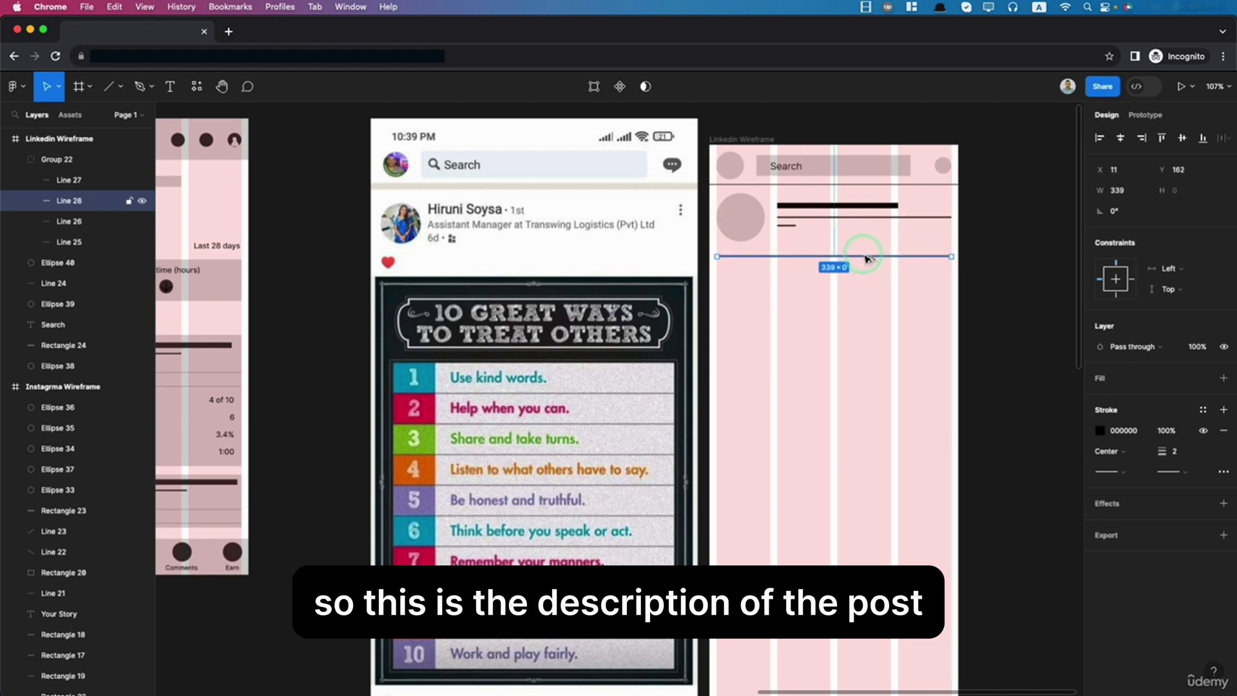
{"action": "left_click_drag", "start_coordinate": [867, 258], "coordinate": [865, 266]}
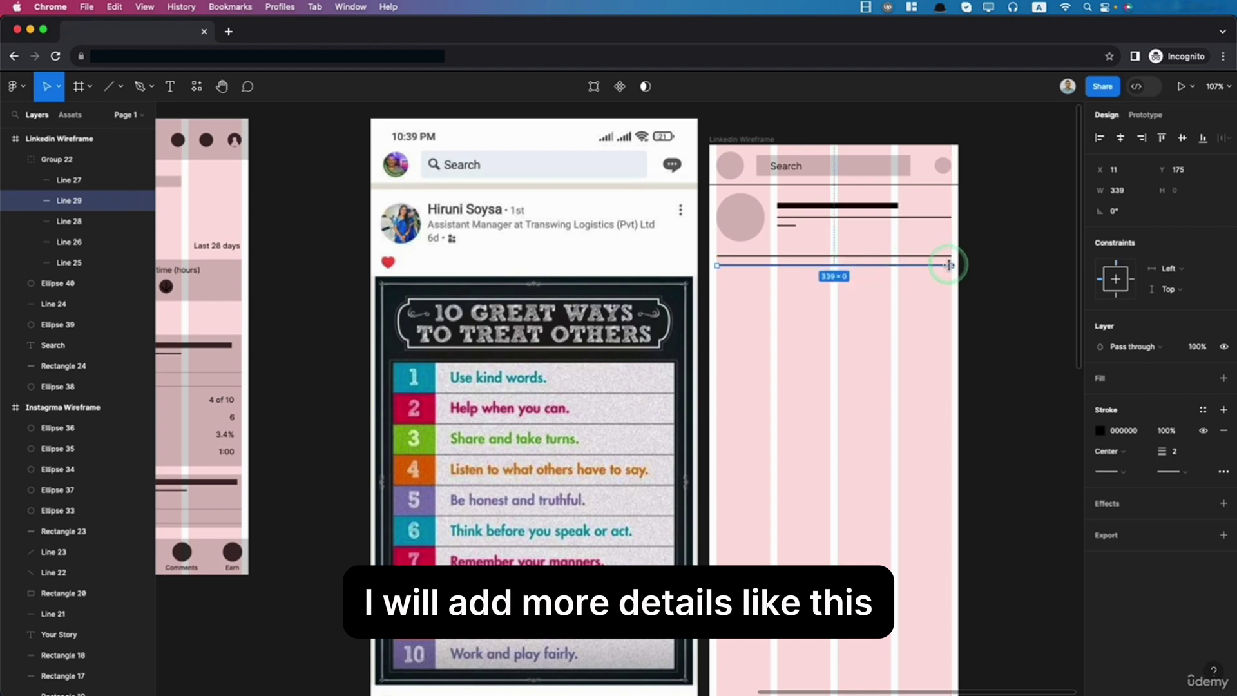
{"action": "left_click_drag", "start_coordinate": [949, 265], "coordinate": [890, 264]}
{"action": "left_click", "coordinate": [872, 396]}
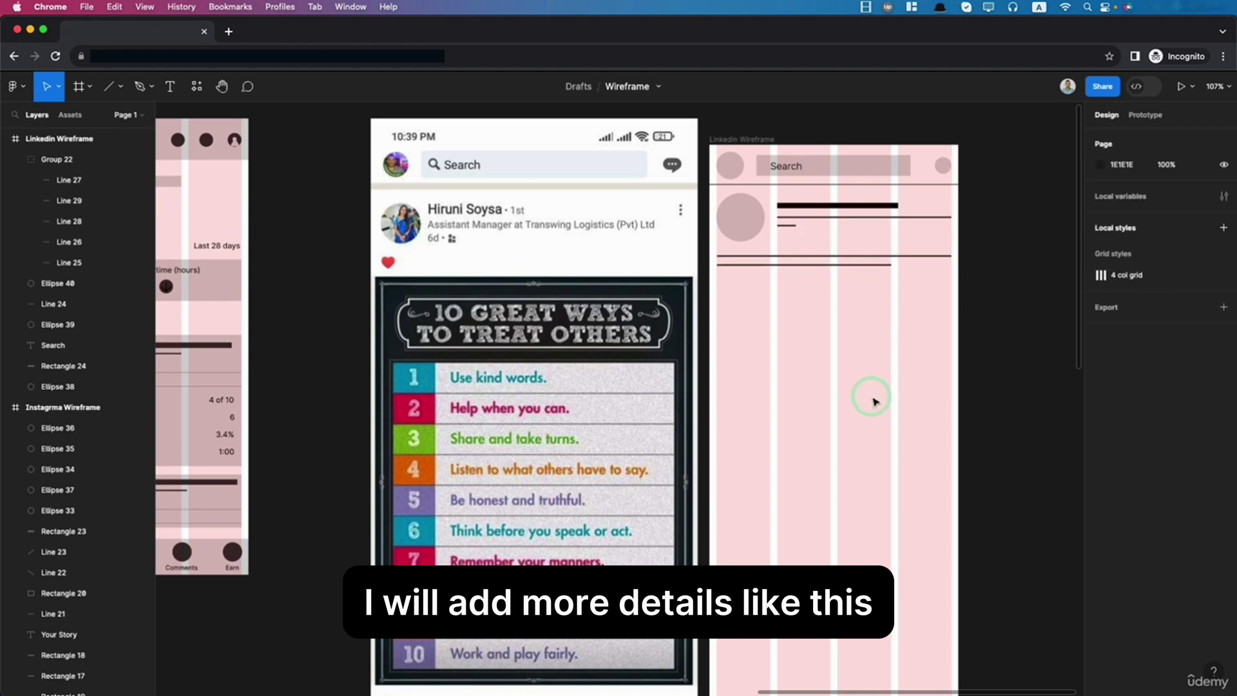
Step: Draw a 340 px wide post image rectangle below the description lines at X 10, Y 189 and set its height to 340
{"action": "scroll", "coordinate": [436, 445], "scroll_direction": "down", "scroll_amount": 2}
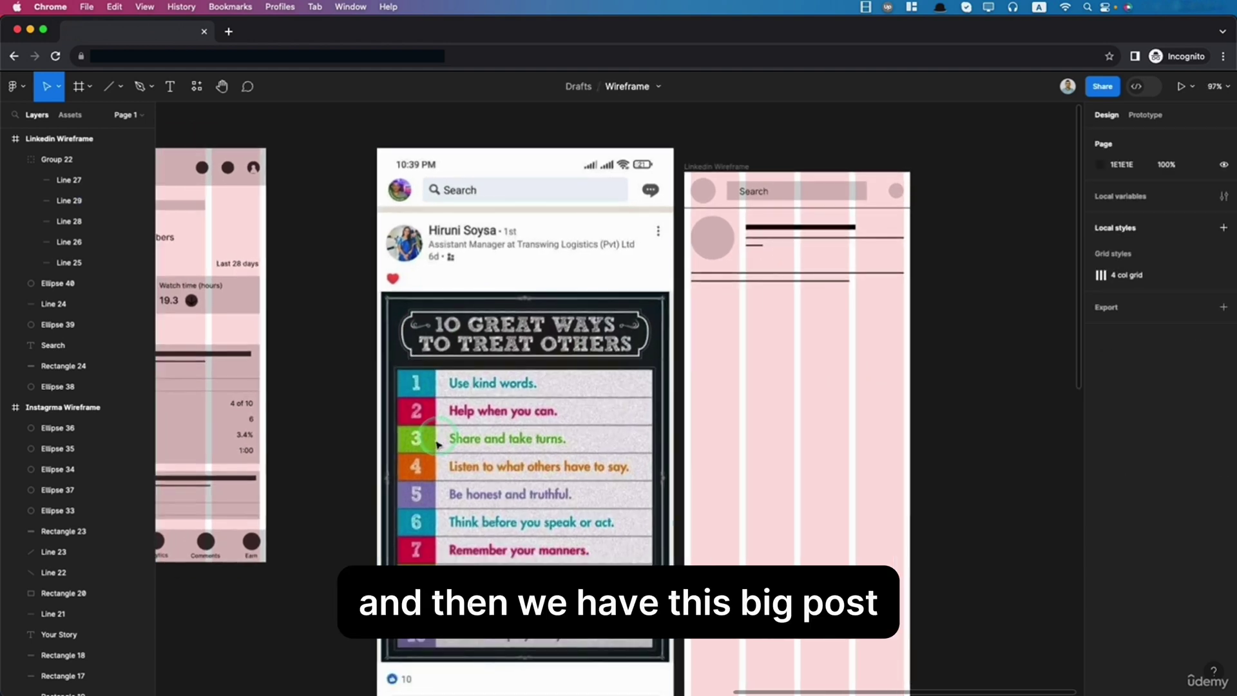
{"action": "left_click", "coordinate": [121, 90]}
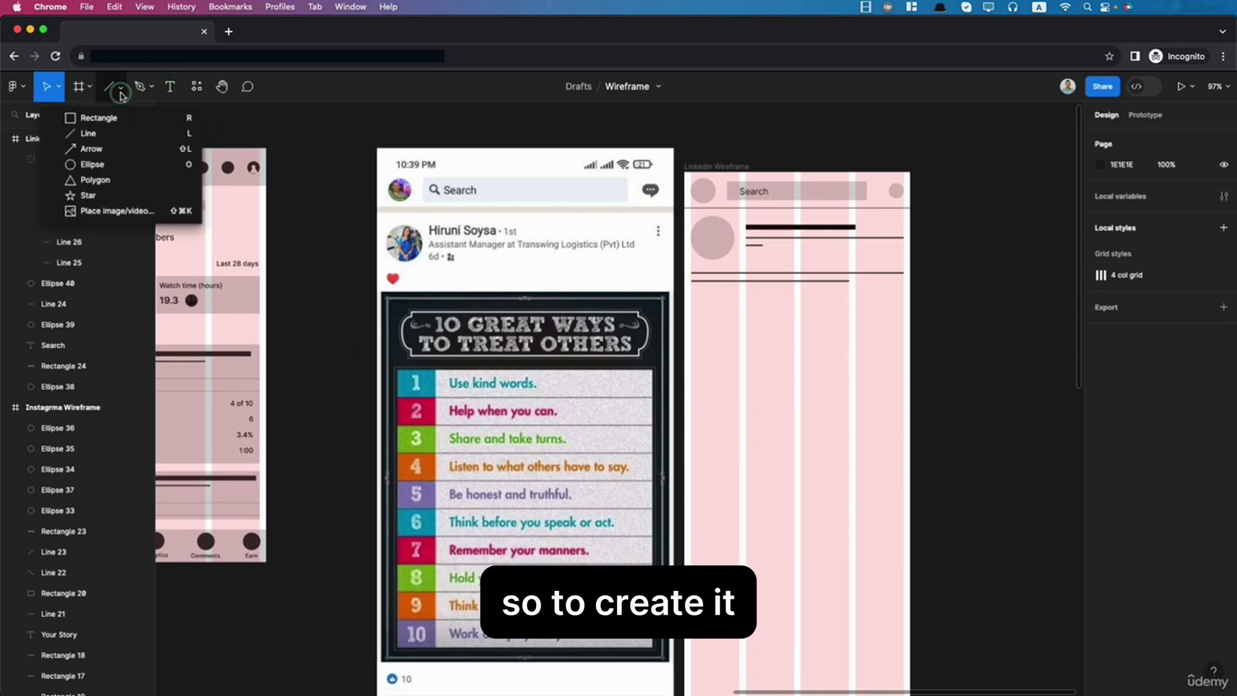
{"action": "left_click", "coordinate": [97, 118]}
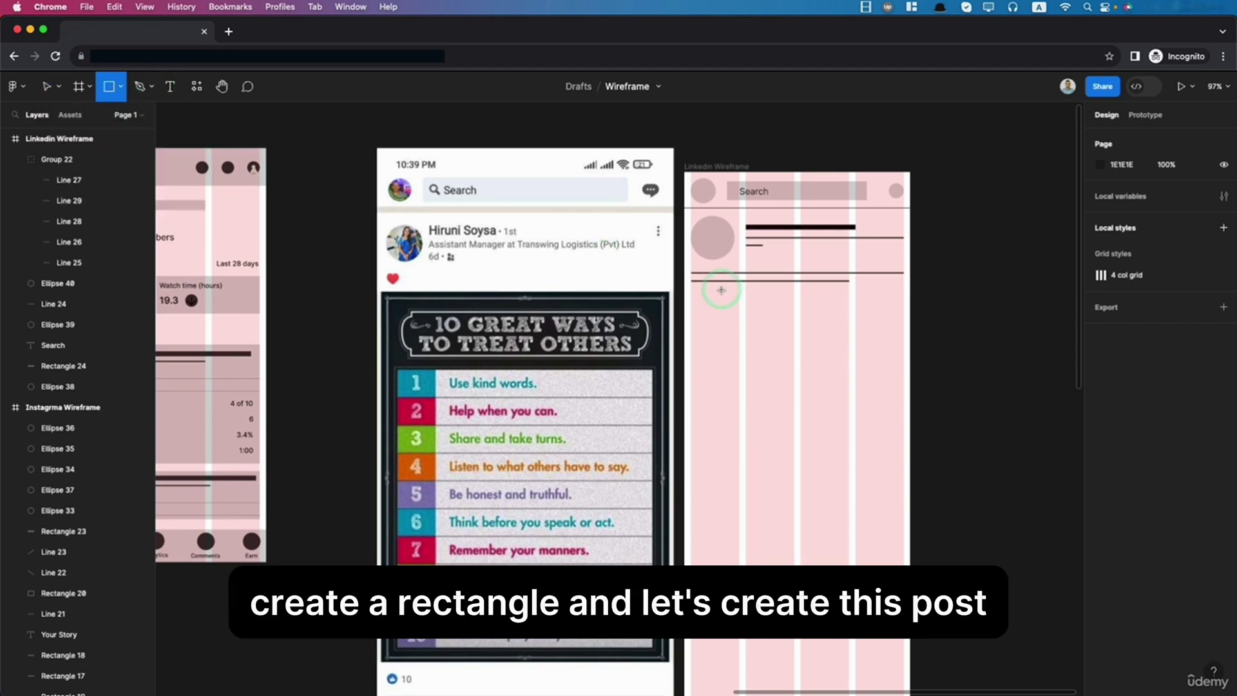
{"action": "left_click_drag", "start_coordinate": [691, 291], "coordinate": [905, 540]}
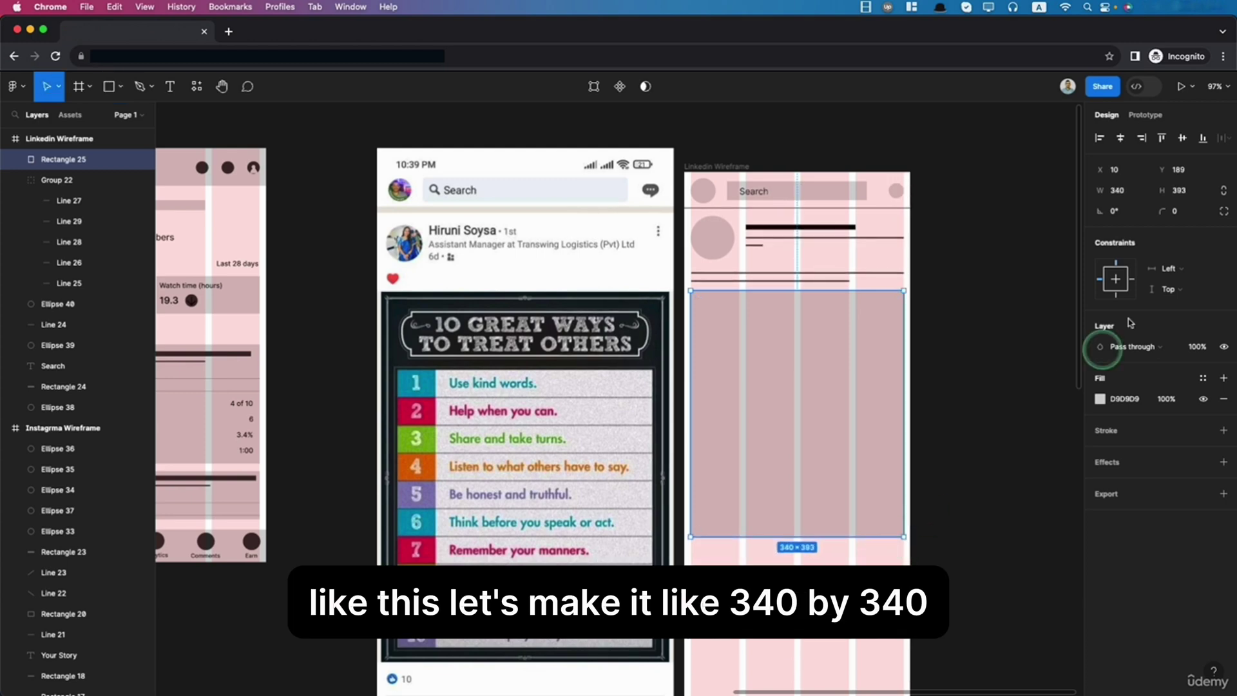
{"action": "left_click", "coordinate": [1181, 190]}
{"action": "type", "text": "3"}
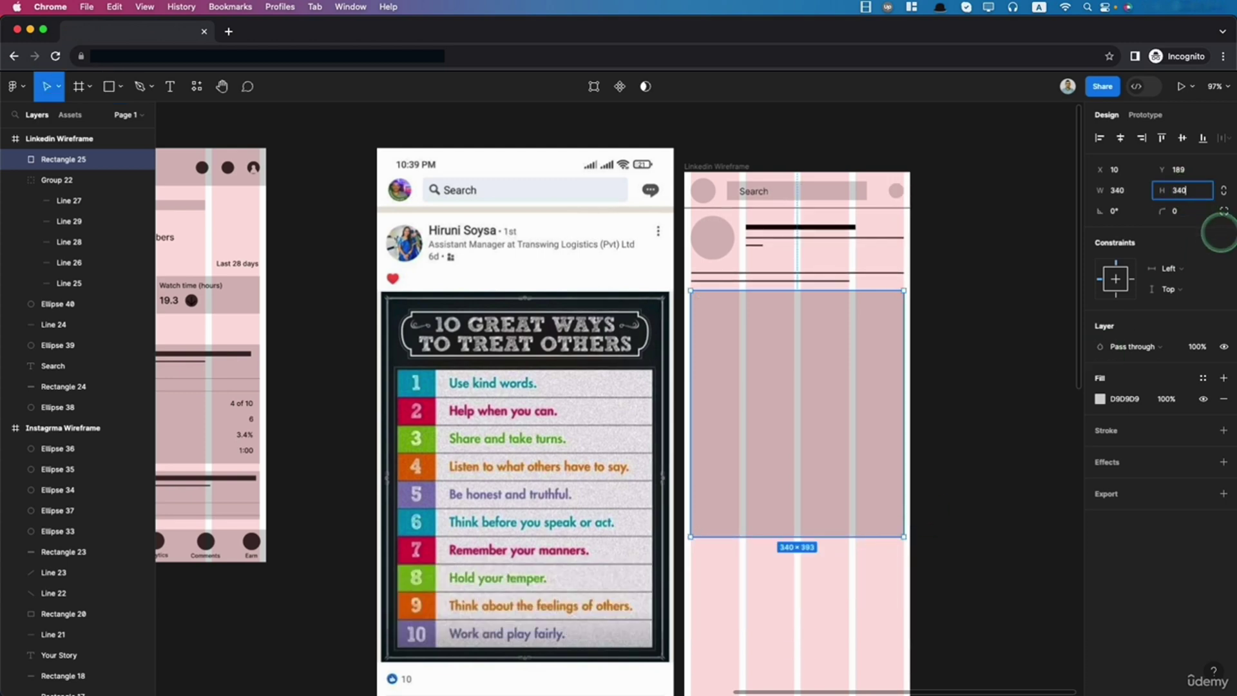
{"action": "type", "text": "40"}
{"action": "key", "text": "Return"}
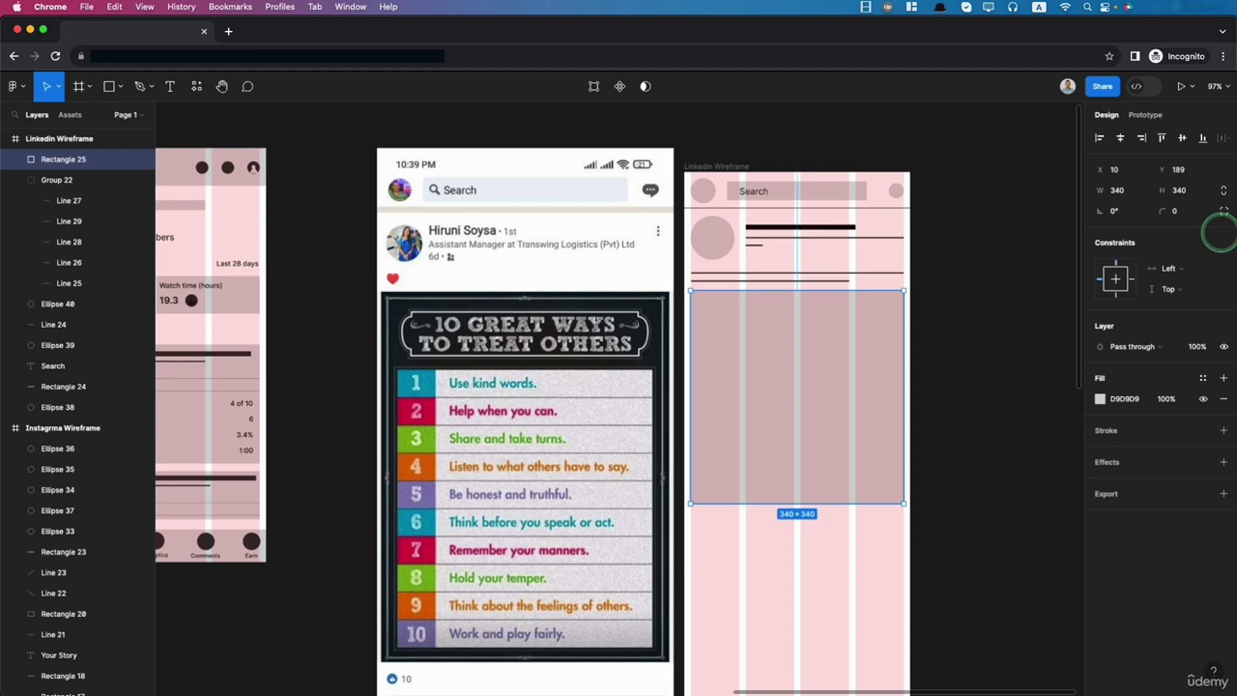
Step: Draw two crossing diagonal lines from corner to corner of the post rectangle to mark it as an image placeholder
{"action": "left_click", "coordinate": [115, 89]}
{"action": "left_click", "coordinate": [122, 87]}
{"action": "left_click", "coordinate": [84, 136]}
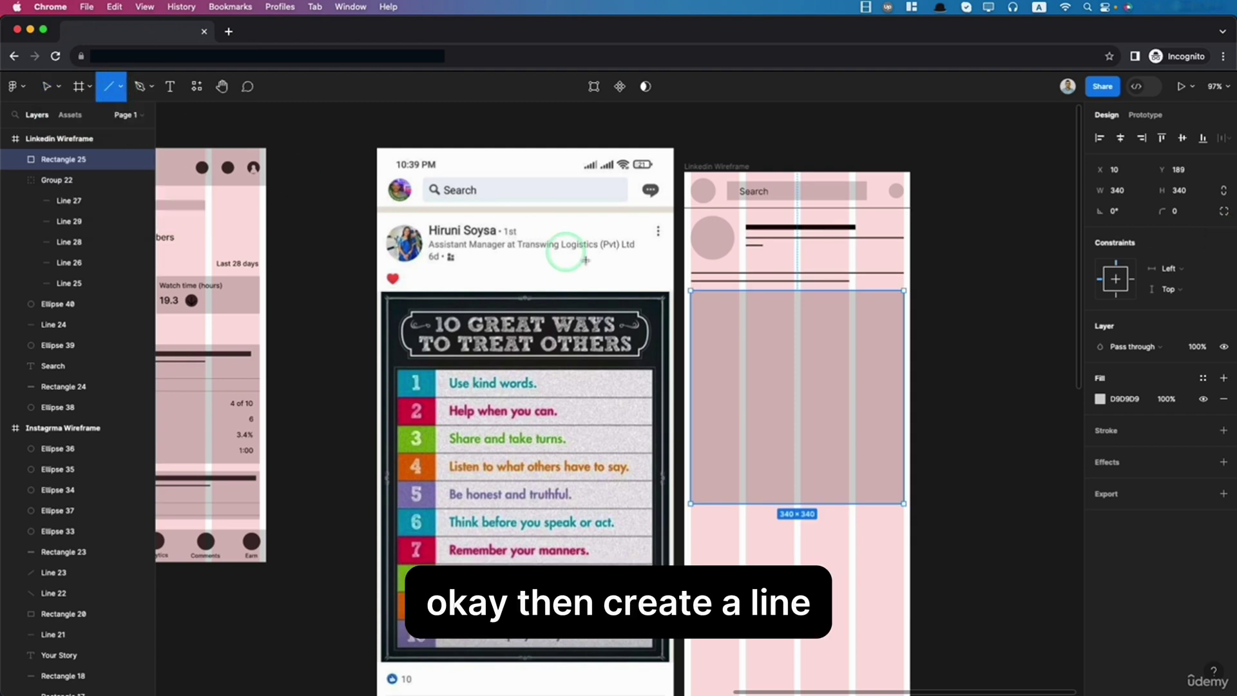
{"action": "mouse_move", "coordinate": [691, 292]}
{"action": "left_mouse_down"}
{"action": "mouse_move", "coordinate": [877, 497]}
{"action": "mouse_move", "coordinate": [906, 506]}
{"action": "left_mouse_up"}
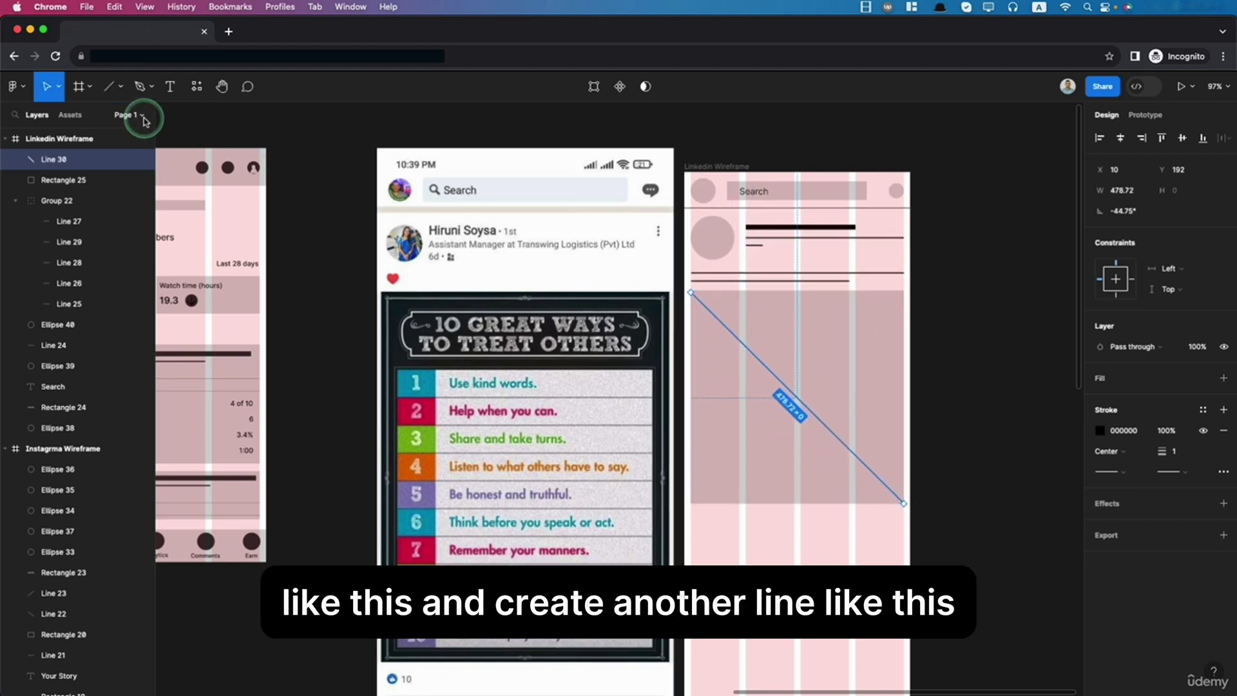
{"action": "left_click", "coordinate": [113, 86]}
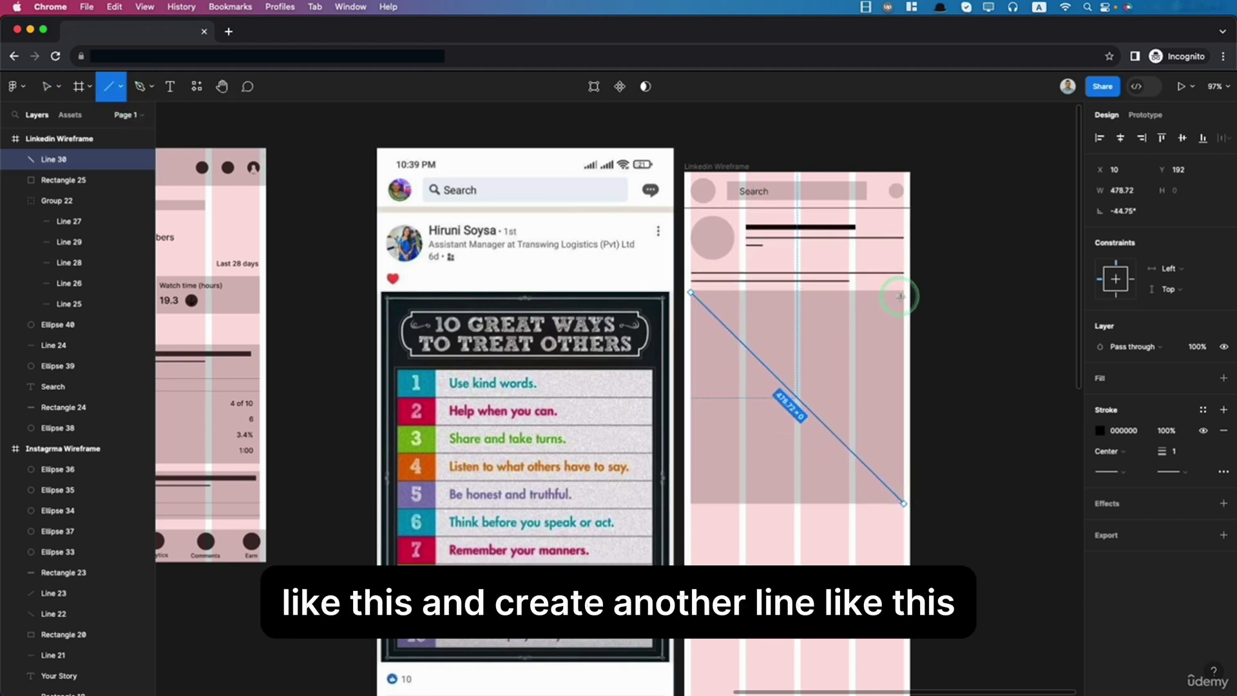
{"action": "left_click_drag", "start_coordinate": [903, 292], "coordinate": [693, 505]}
{"action": "left_click", "coordinate": [864, 580]}
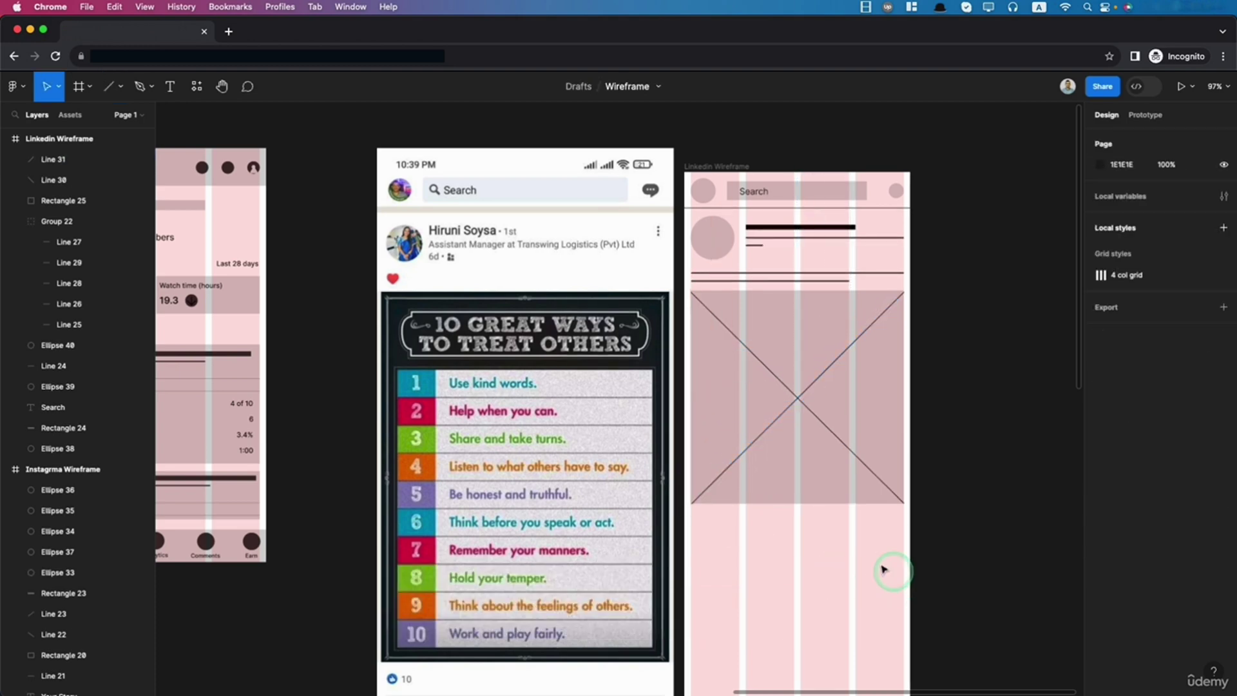
Step: Draw a 30 × 30 px circle below the post rectangle for the like icon and position it at X 10, Y 541
{"action": "scroll", "coordinate": [882, 569], "scroll_direction": "down", "scroll_amount": 4}
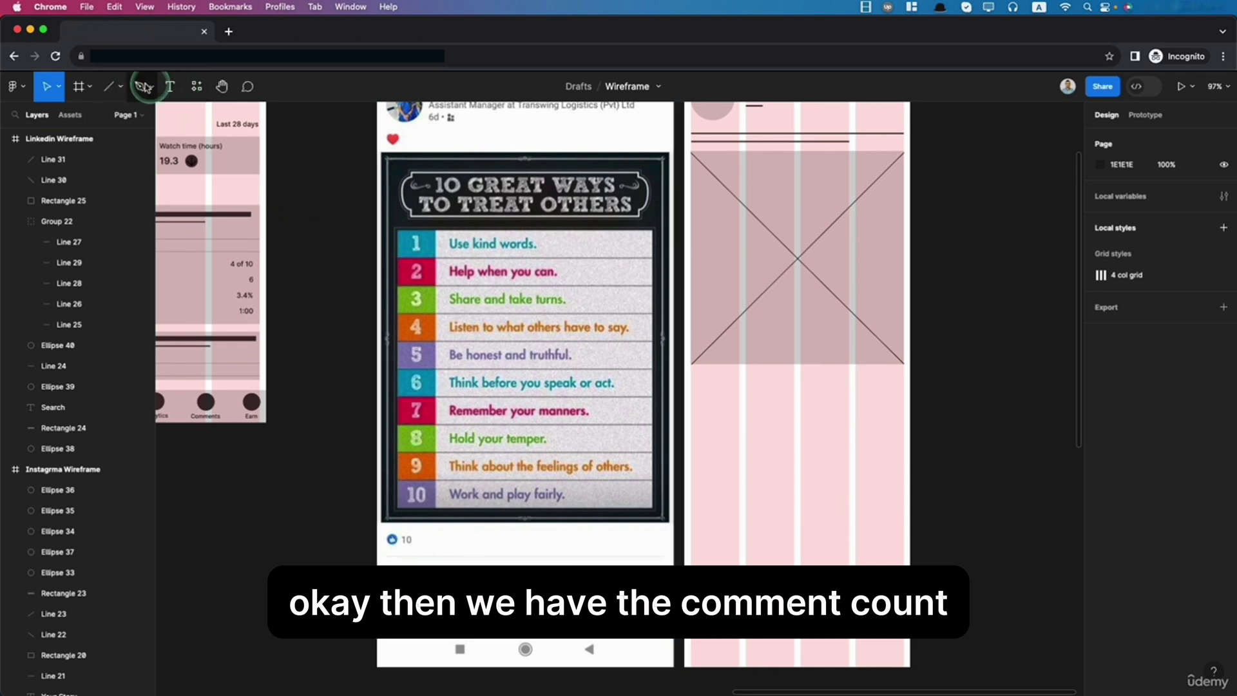
{"action": "left_click", "coordinate": [120, 87]}
{"action": "left_click", "coordinate": [119, 173]}
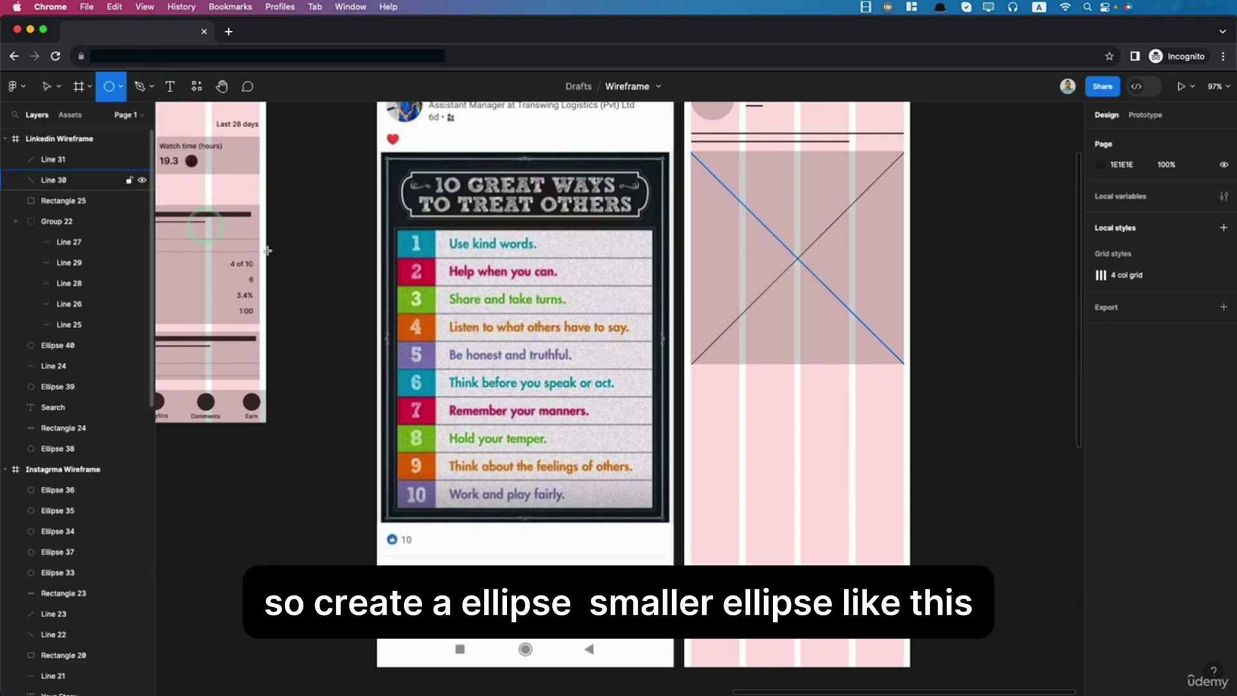
{"action": "left_click", "coordinate": [710, 410]}
{"action": "left_click_drag", "start_coordinate": [694, 375], "coordinate": [710, 394]}
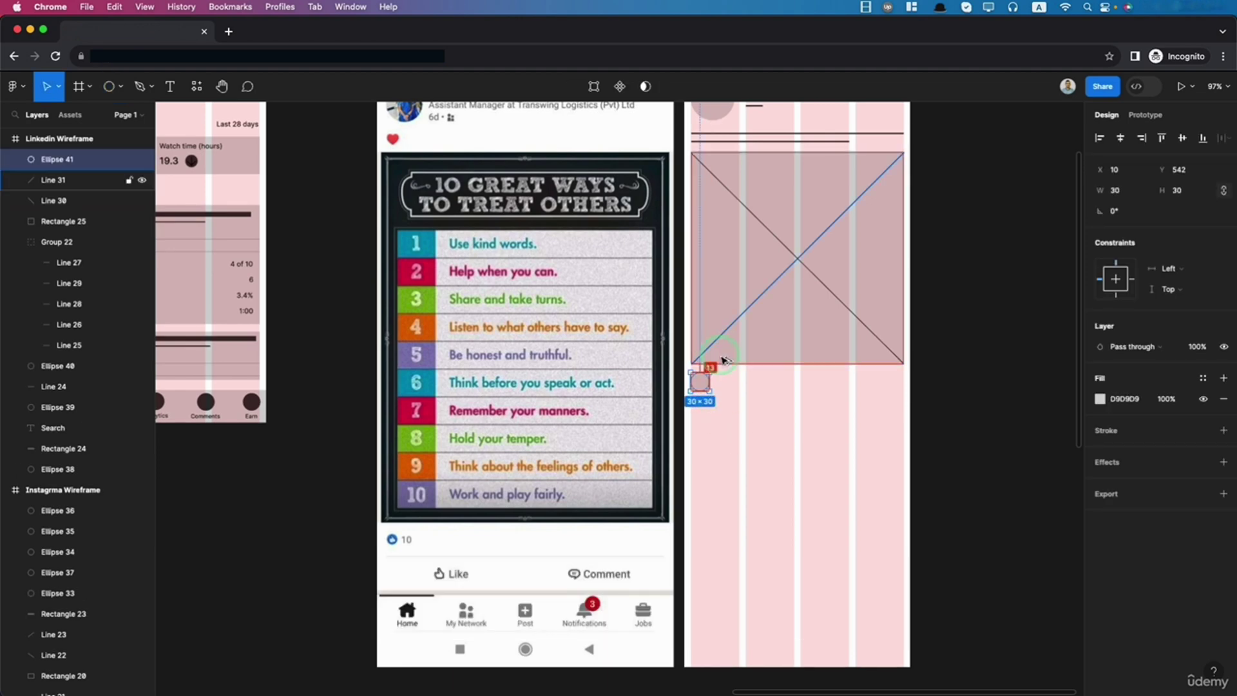
{"action": "key", "text": "Up"}
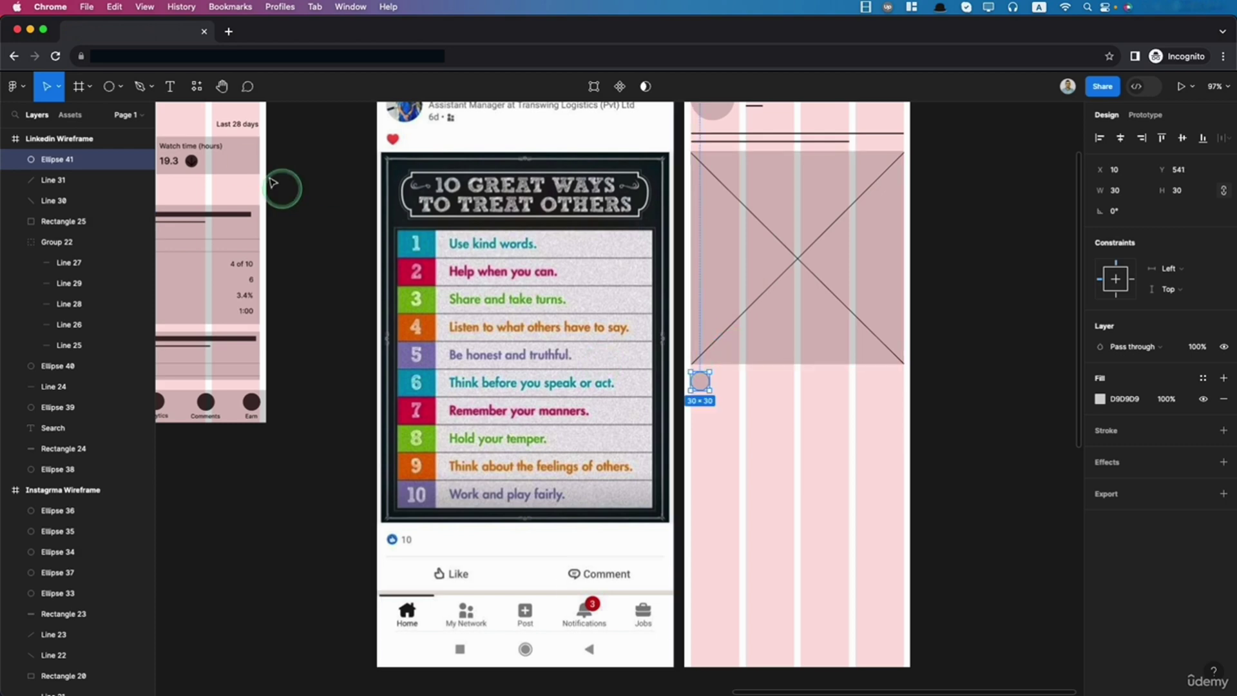
Step: Add the like count text "125" beside the small circle at X 45 and align both on their vertical centers
{"action": "left_click", "coordinate": [170, 87]}
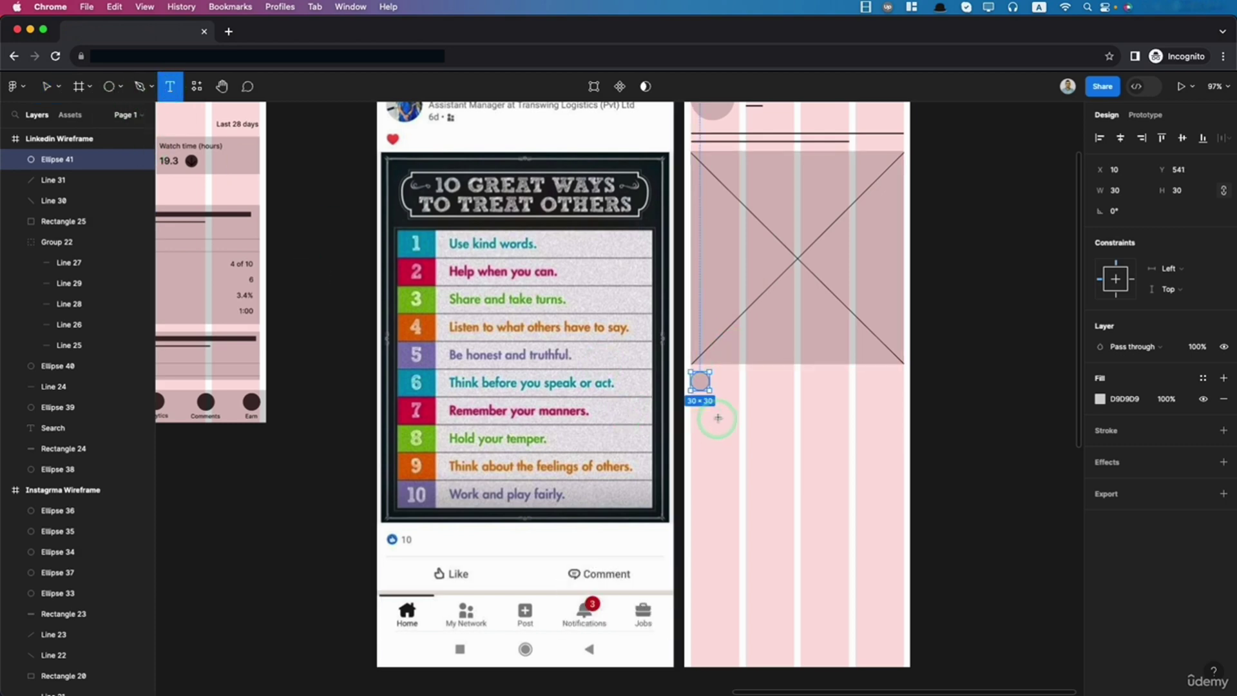
{"action": "left_click", "coordinate": [720, 384]}
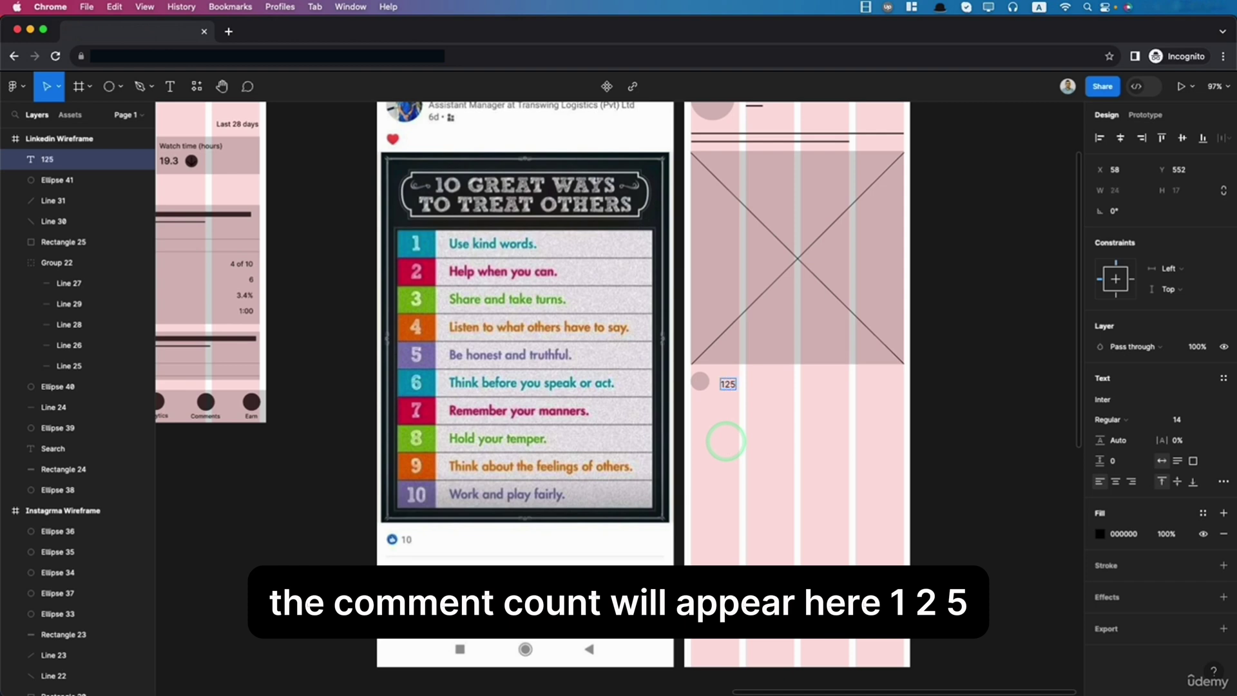
{"action": "left_click", "coordinate": [722, 383]}
{"action": "left_click_drag", "start_coordinate": [729, 389], "coordinate": [723, 387]}
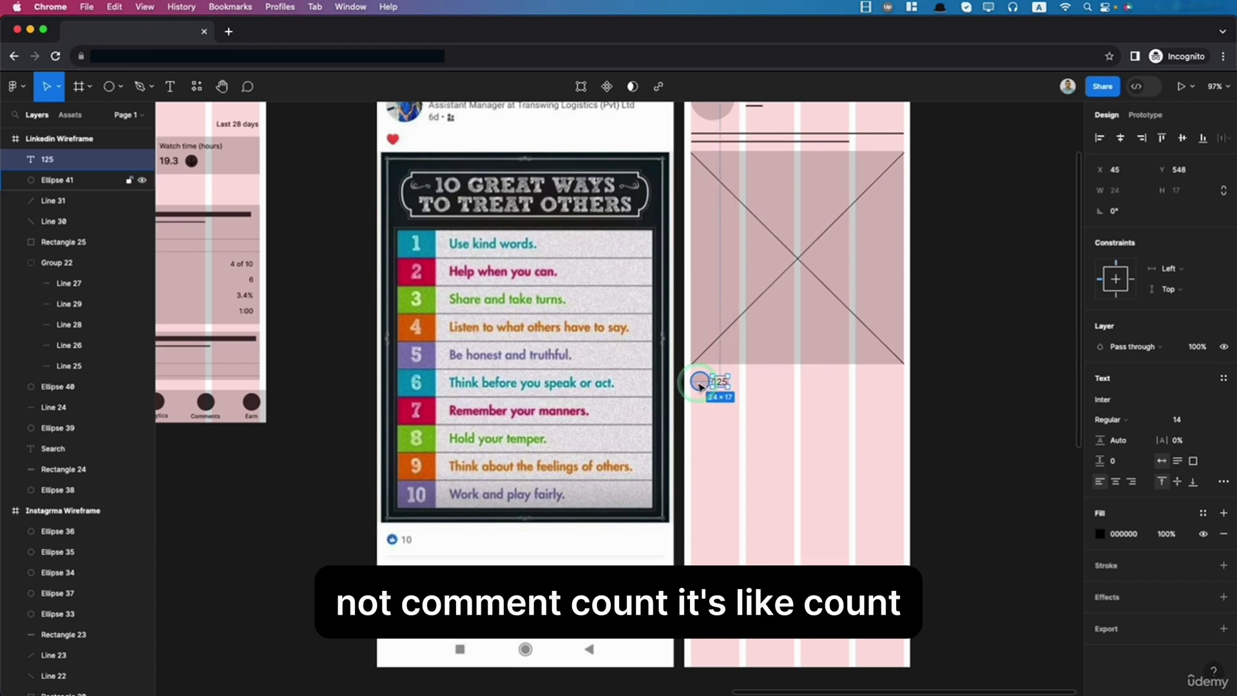
{"action": "left_click", "coordinate": [701, 384], "text": "shift"}
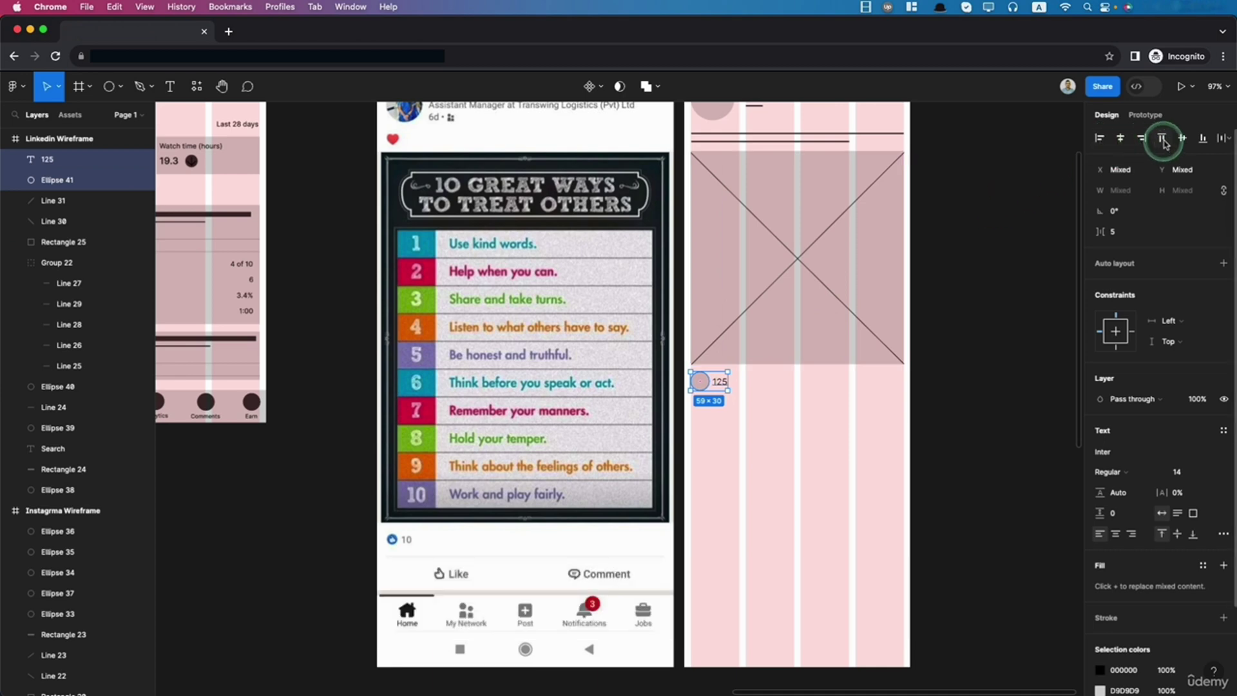
{"action": "left_click", "coordinate": [977, 447]}
Step: Set the font weight of the "125" like count to Bold
{"action": "left_click", "coordinate": [721, 393]}
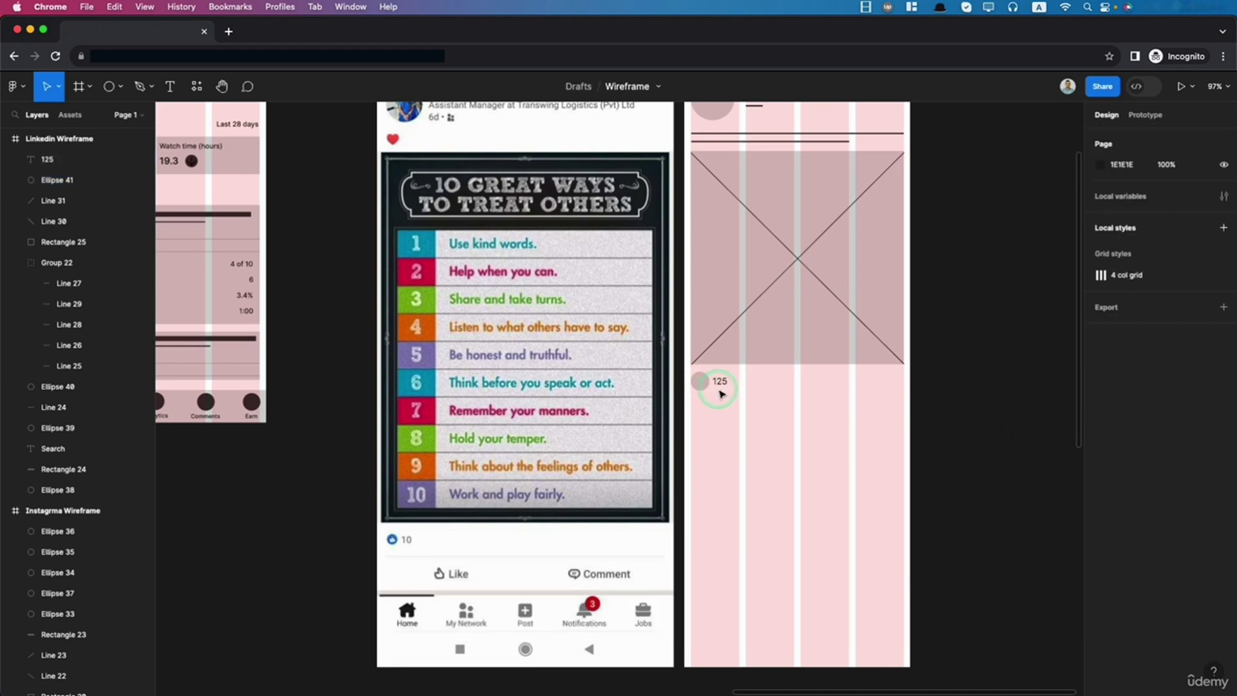
{"action": "left_click", "coordinate": [722, 393]}
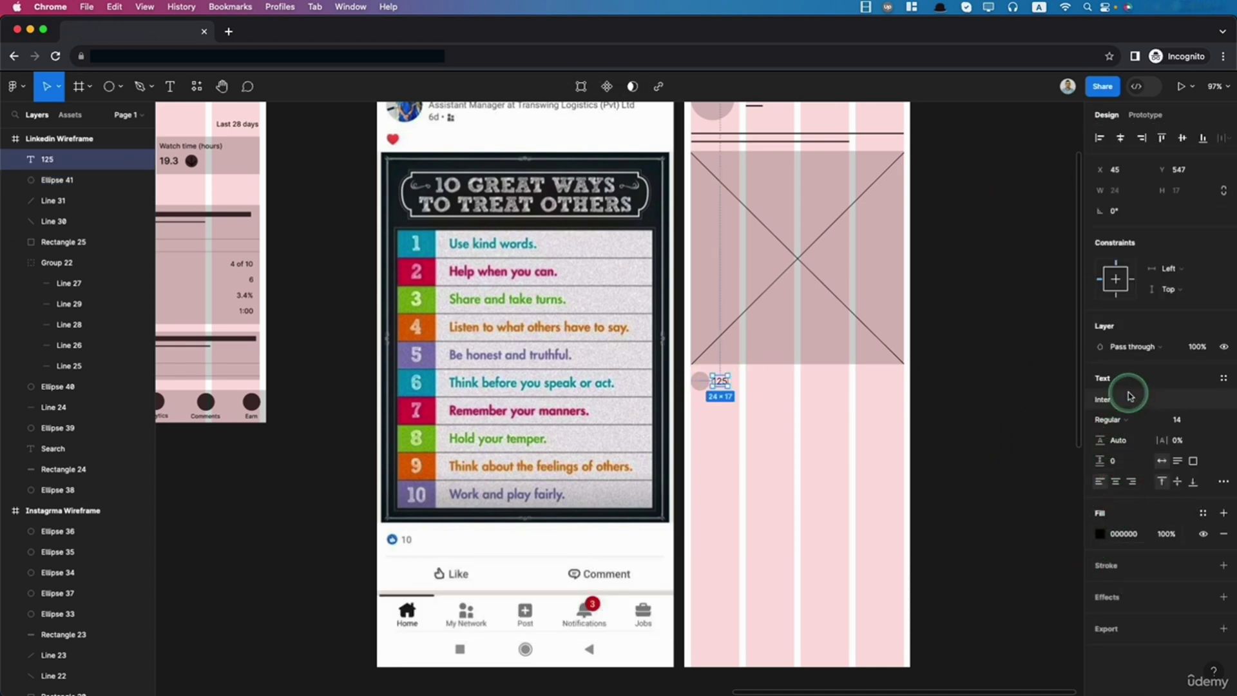
{"action": "left_click", "coordinate": [1118, 420]}
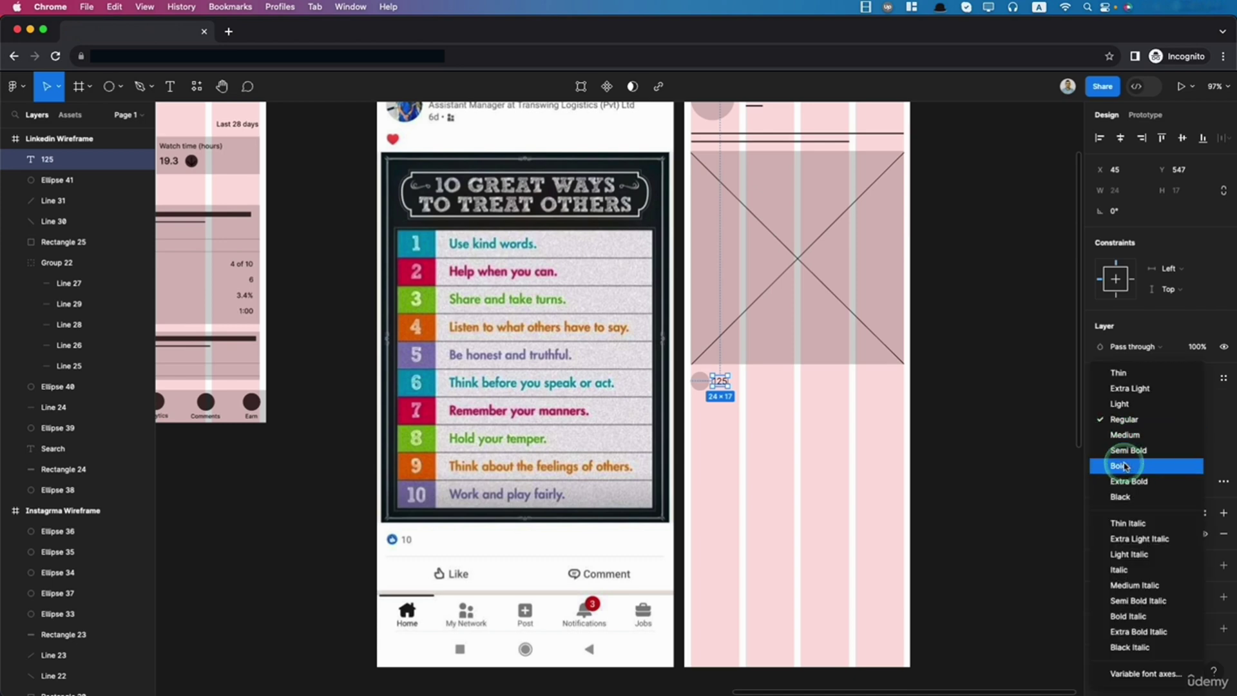
{"action": "left_click", "coordinate": [1121, 465]}
{"action": "left_click", "coordinate": [864, 494]}
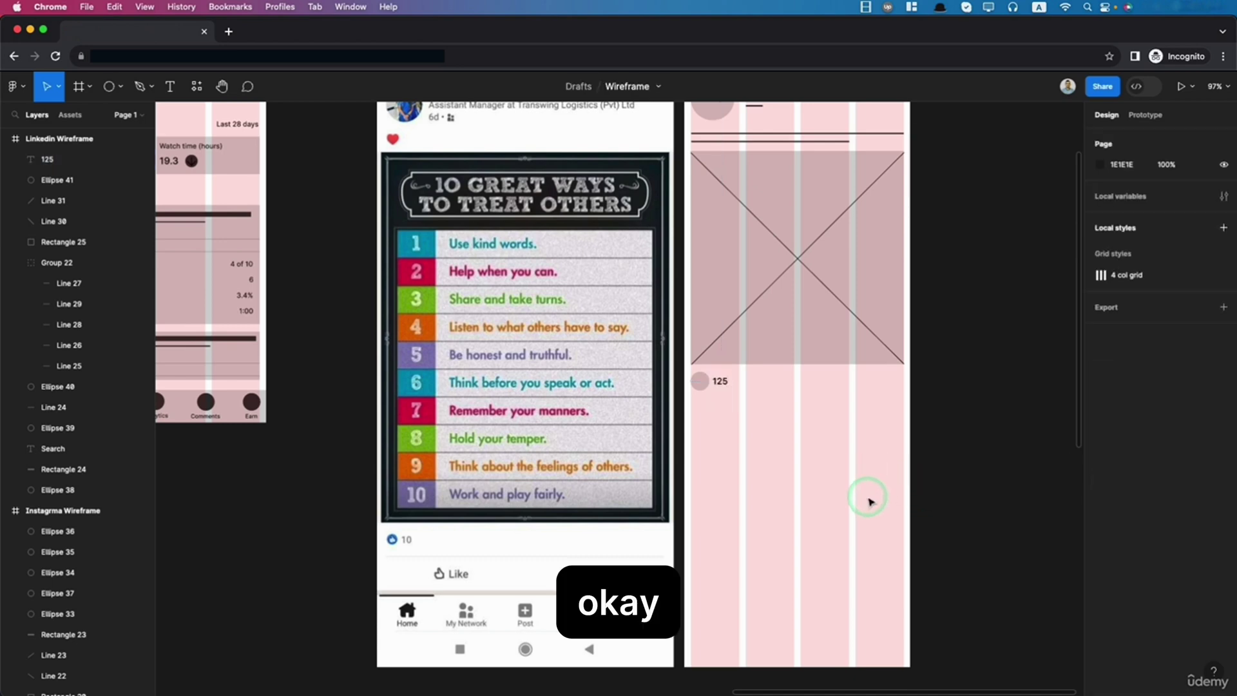
Step: Draw a horizontal divider line 340 px wide below the like count and position it at X 10, Y 583
{"action": "left_click", "coordinate": [726, 480]}
{"action": "left_click", "coordinate": [219, 108]}
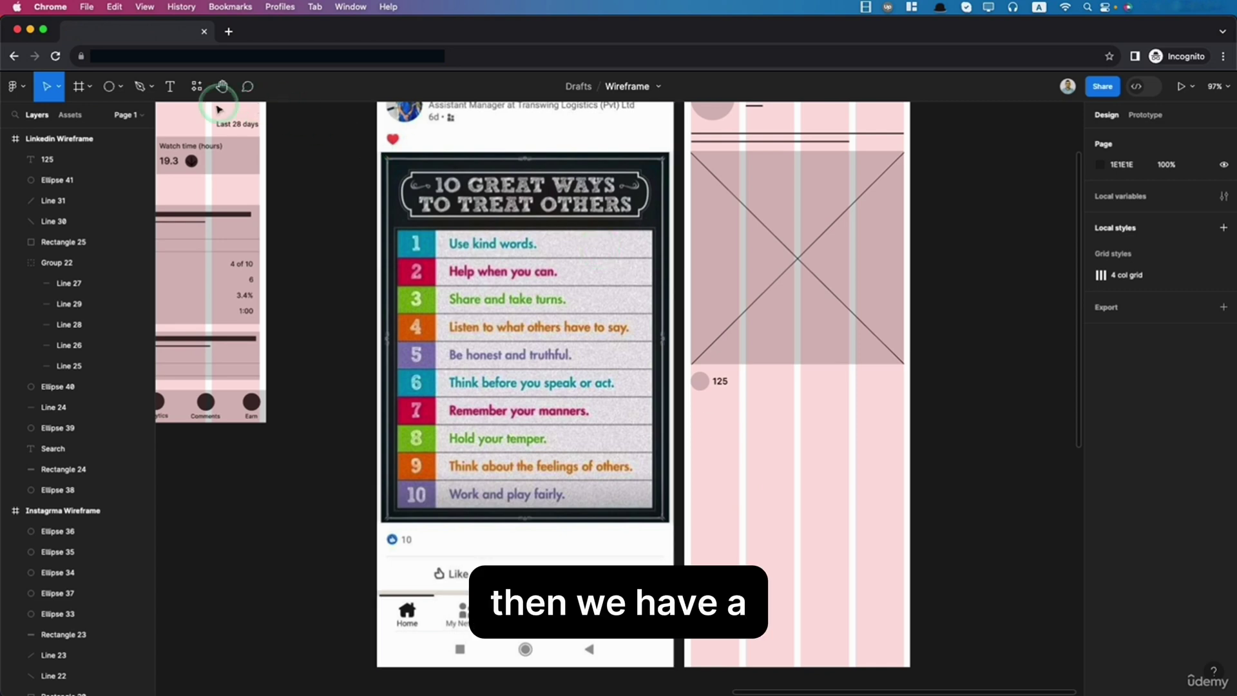
{"action": "left_click", "coordinate": [117, 87]}
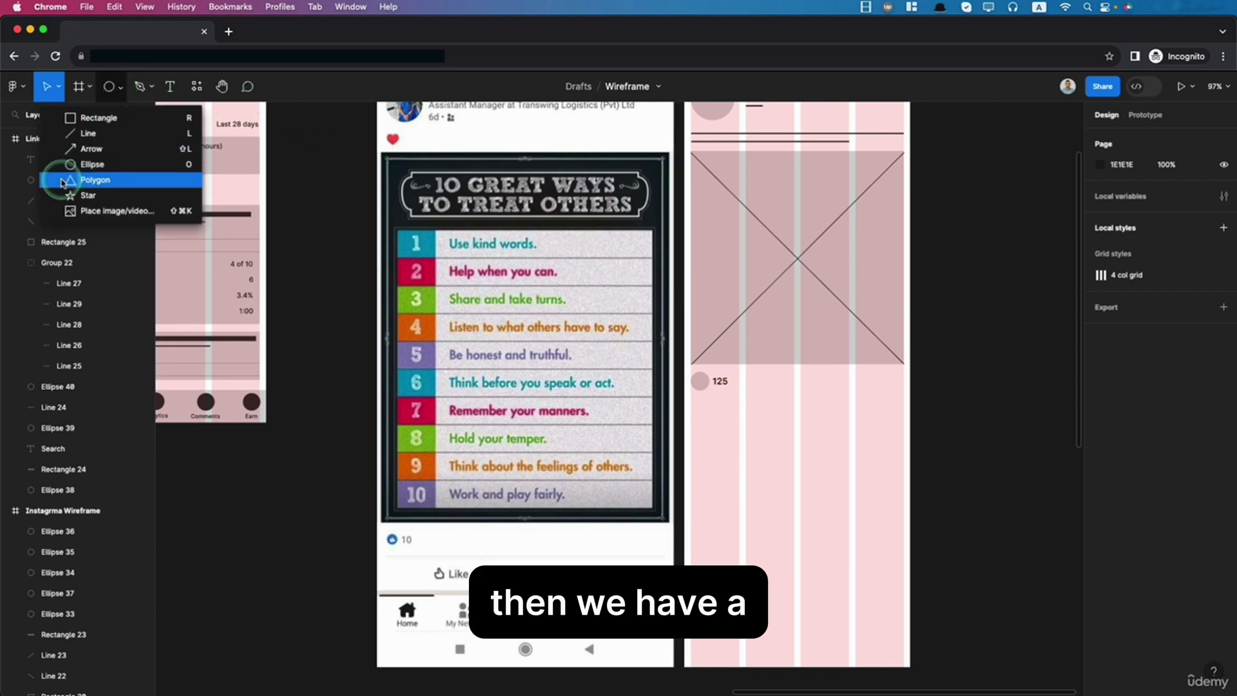
{"action": "left_click", "coordinate": [84, 134]}
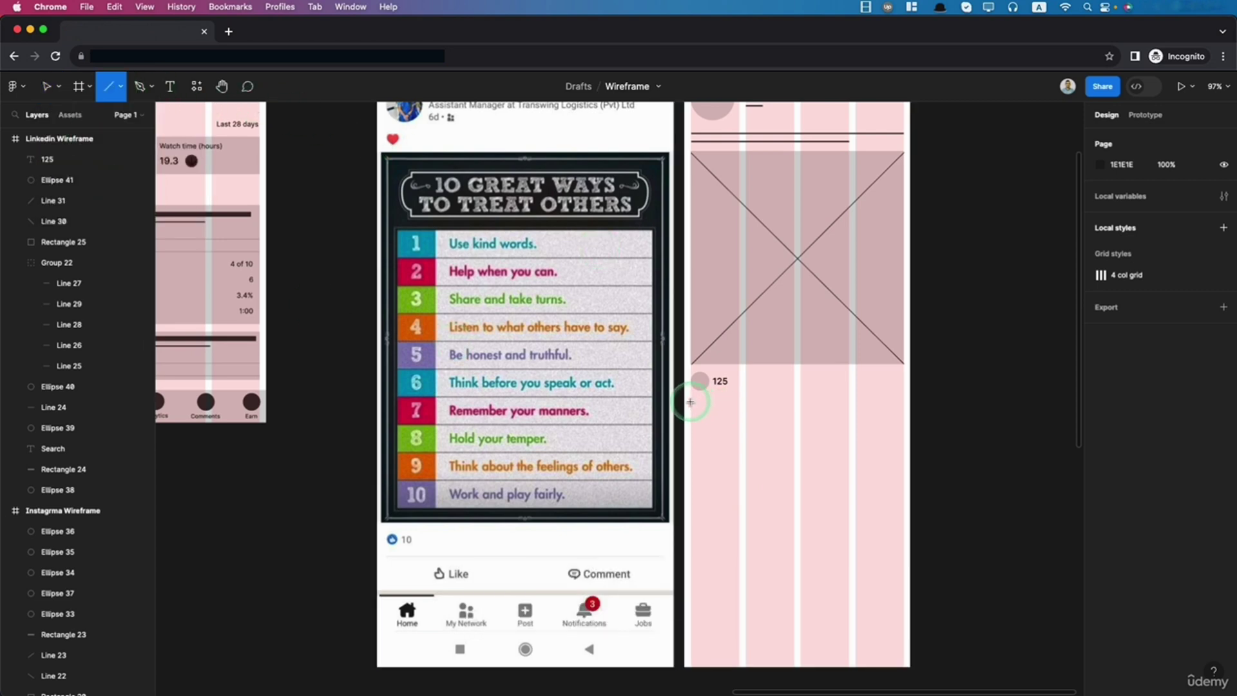
{"action": "mouse_move", "coordinate": [690, 402]}
{"action": "left_mouse_down"}
{"action": "mouse_move", "coordinate": [947, 420]}
{"action": "mouse_move", "coordinate": [930, 406]}
{"action": "mouse_move", "coordinate": [902, 422]}
{"action": "left_mouse_up"}
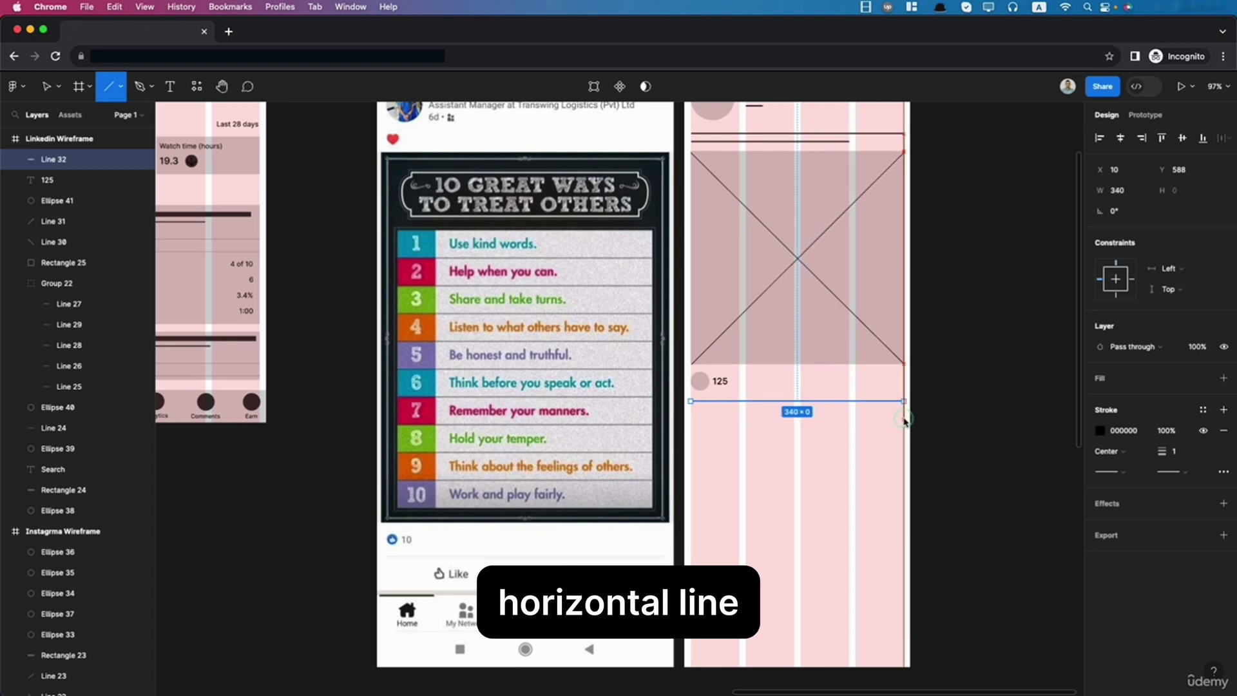
{"action": "key", "text": "alt"}
{"action": "key", "text": "Up"}
{"action": "key", "text": "Up"}
{"action": "key", "text": "Up"}
{"action": "key", "text": "Up"}
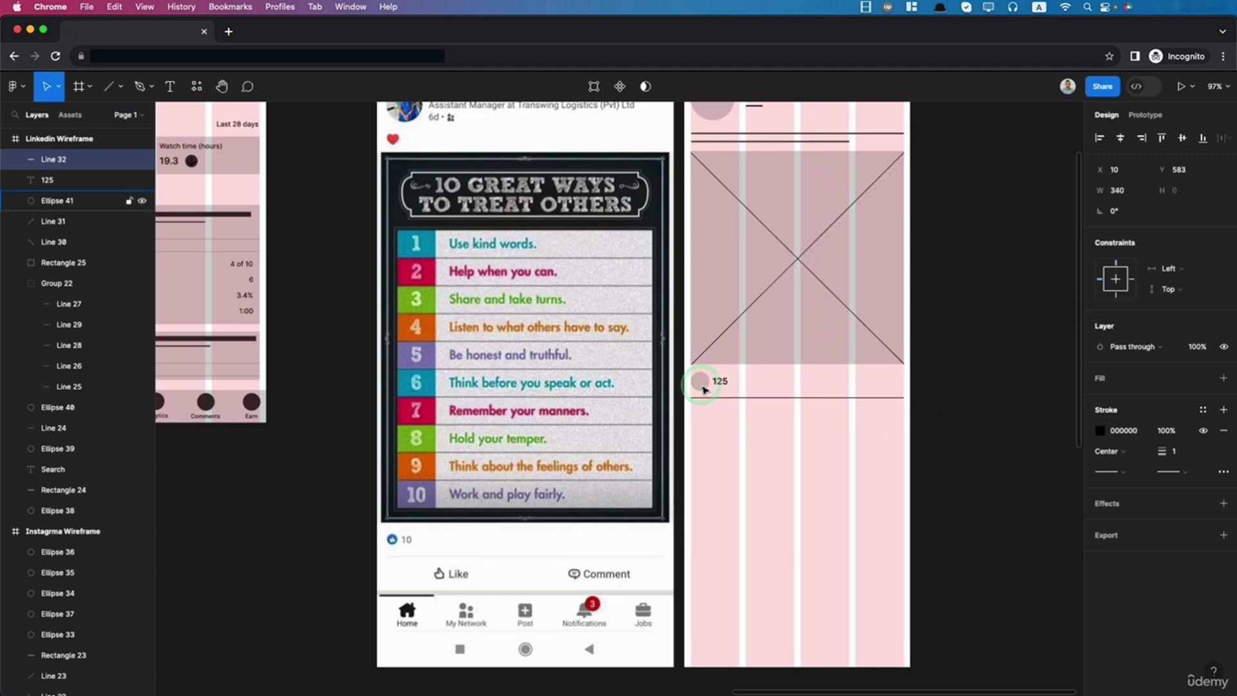
{"action": "left_click", "coordinate": [768, 500]}
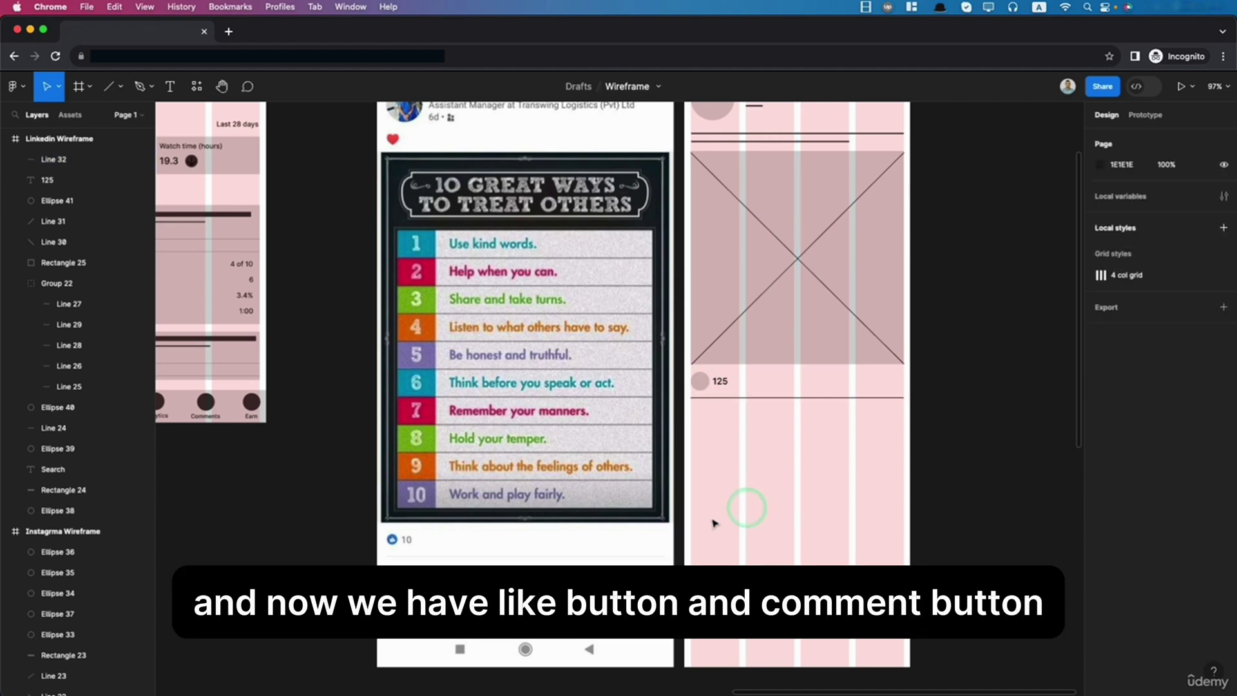
Step: Draw a circle for the Like button icon below the divider at X 26, Y 600, and size it 30 × 30 px
{"action": "left_click", "coordinate": [454, 576]}
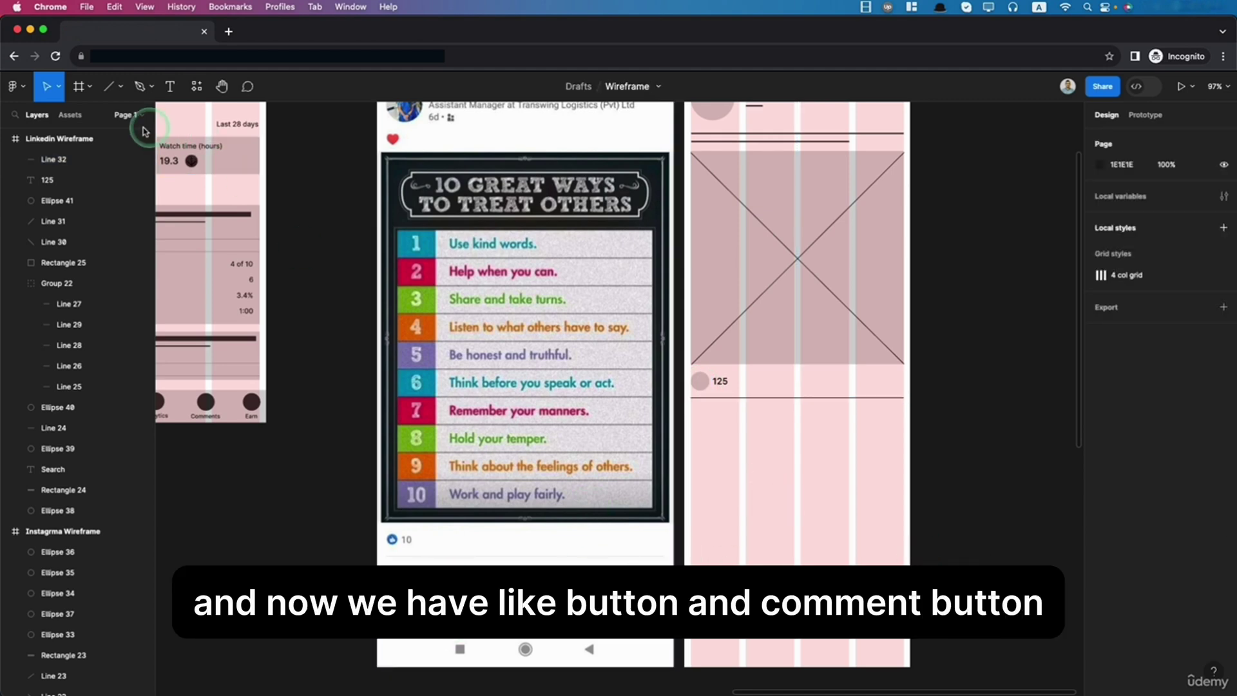
{"action": "left_click", "coordinate": [92, 92]}
{"action": "left_click", "coordinate": [119, 87]}
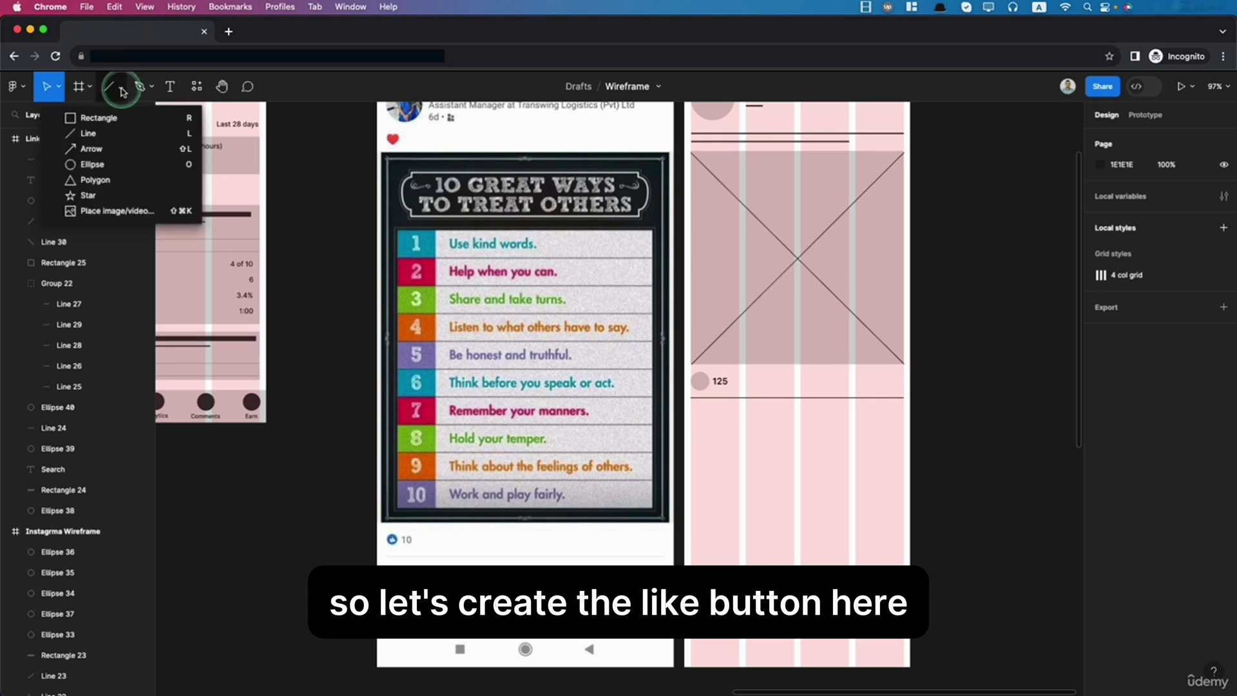
{"action": "left_click", "coordinate": [97, 167]}
{"action": "left_click", "coordinate": [707, 435]}
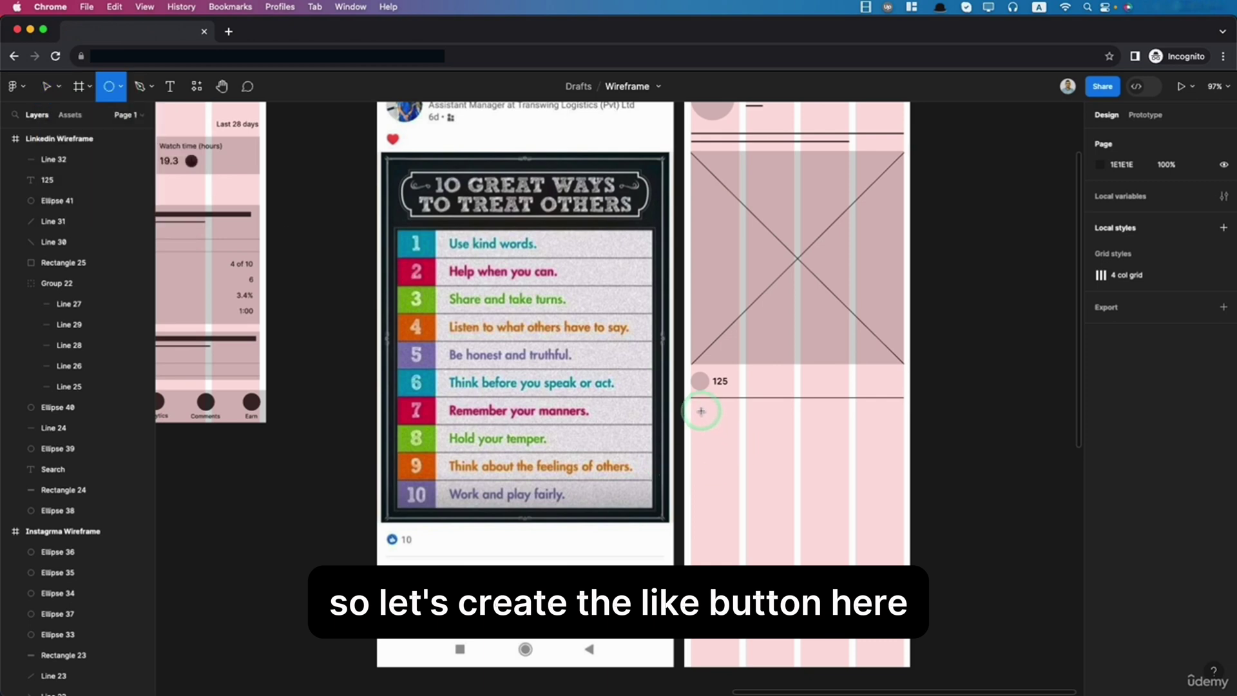
{"action": "left_click_drag", "start_coordinate": [714, 421], "coordinate": [717, 424]}
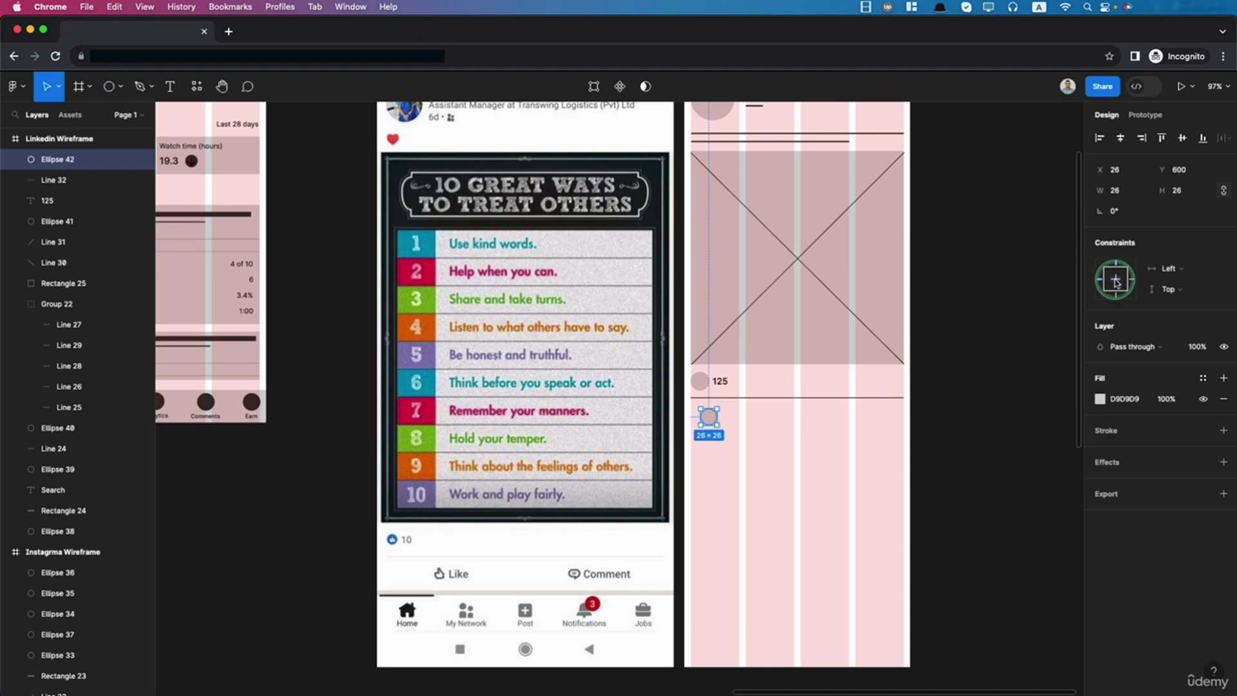
{"action": "left_click", "coordinate": [1133, 197]}
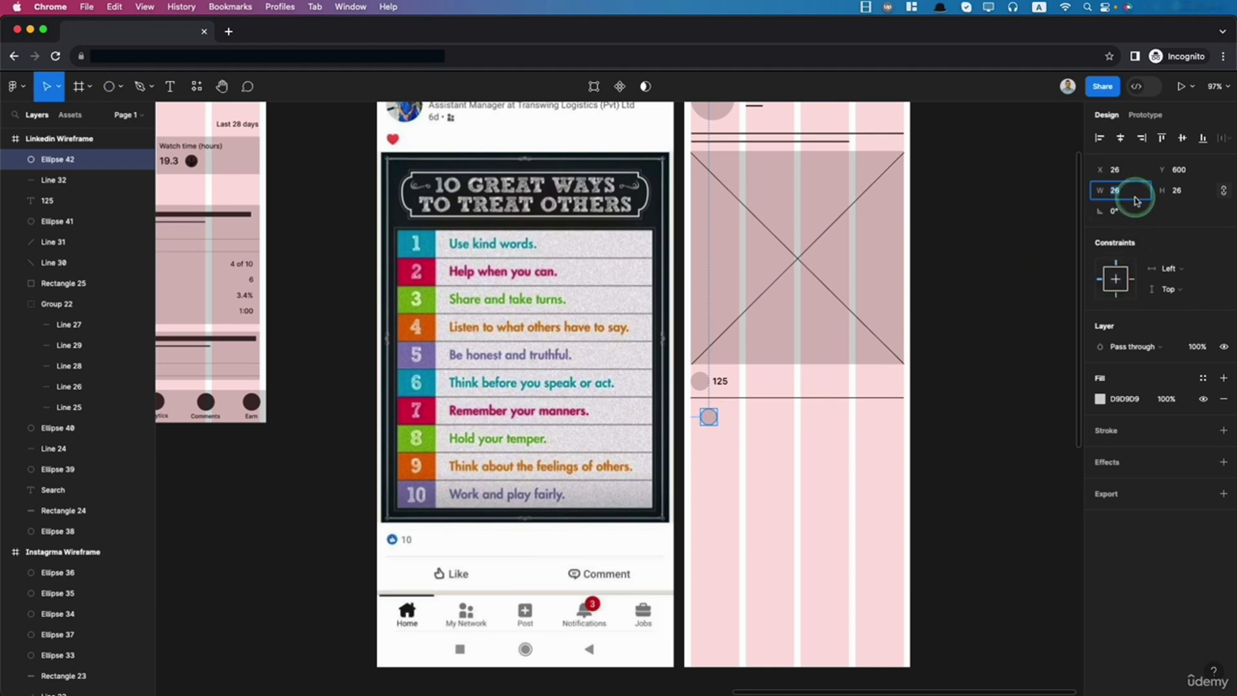
{"action": "key", "text": "Tab"}
{"action": "left_click", "coordinate": [809, 493]}
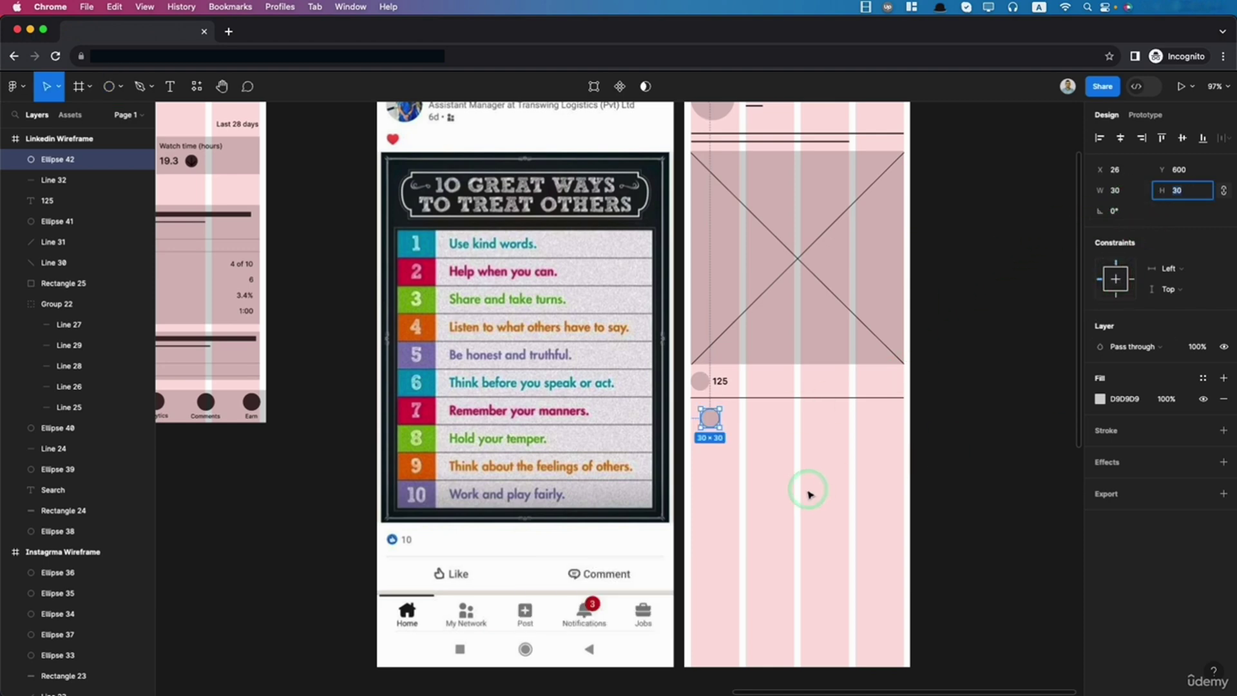
Step: Duplicate the "125" text beside the new circle, change the copy to "Like", and align it vertically with the circle
{"action": "left_click", "coordinate": [723, 384]}
{"action": "left_click_drag", "start_coordinate": [726, 384], "coordinate": [736, 422]}
{"action": "double_click", "coordinate": [740, 423]}
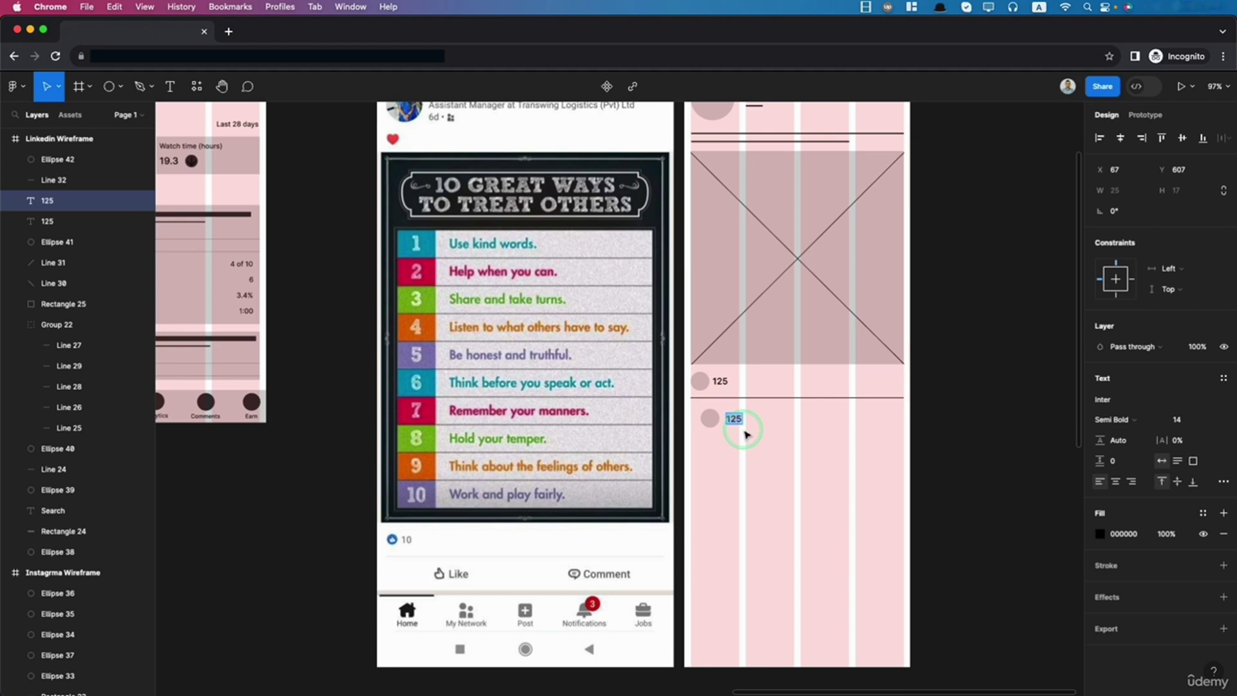
{"action": "type", "text": "Like"}
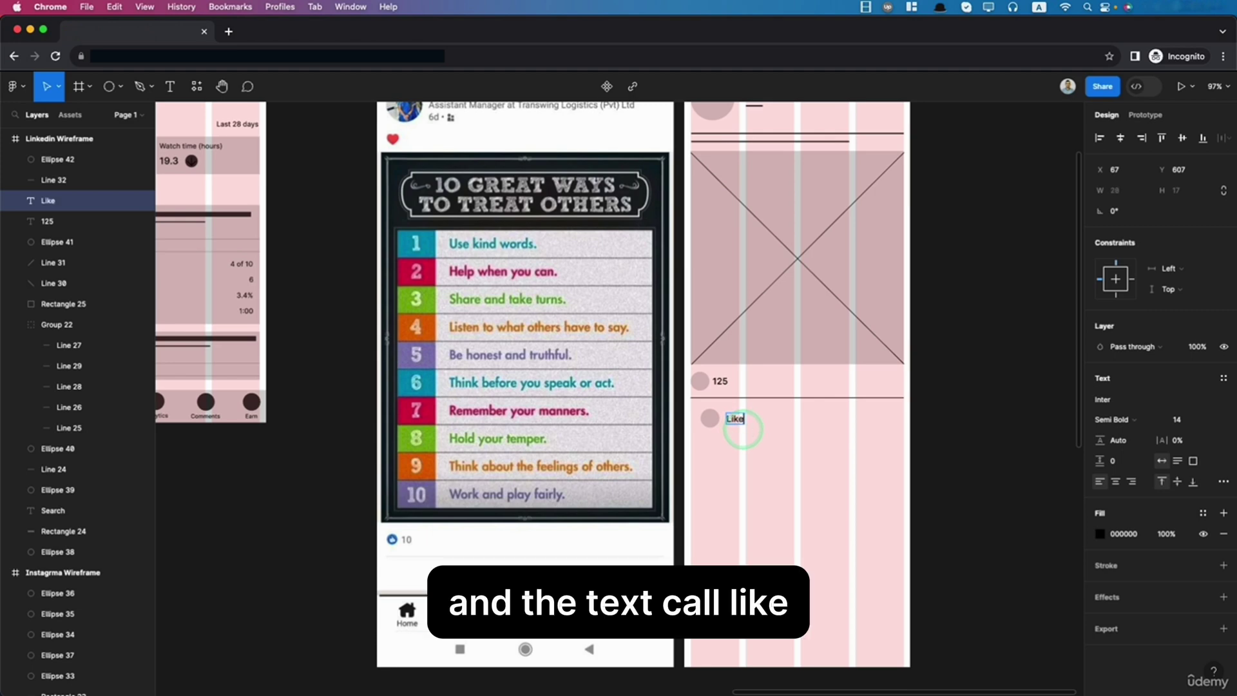
{"action": "key", "text": "Escape"}
{"action": "left_click", "coordinate": [712, 422], "text": "shift"}
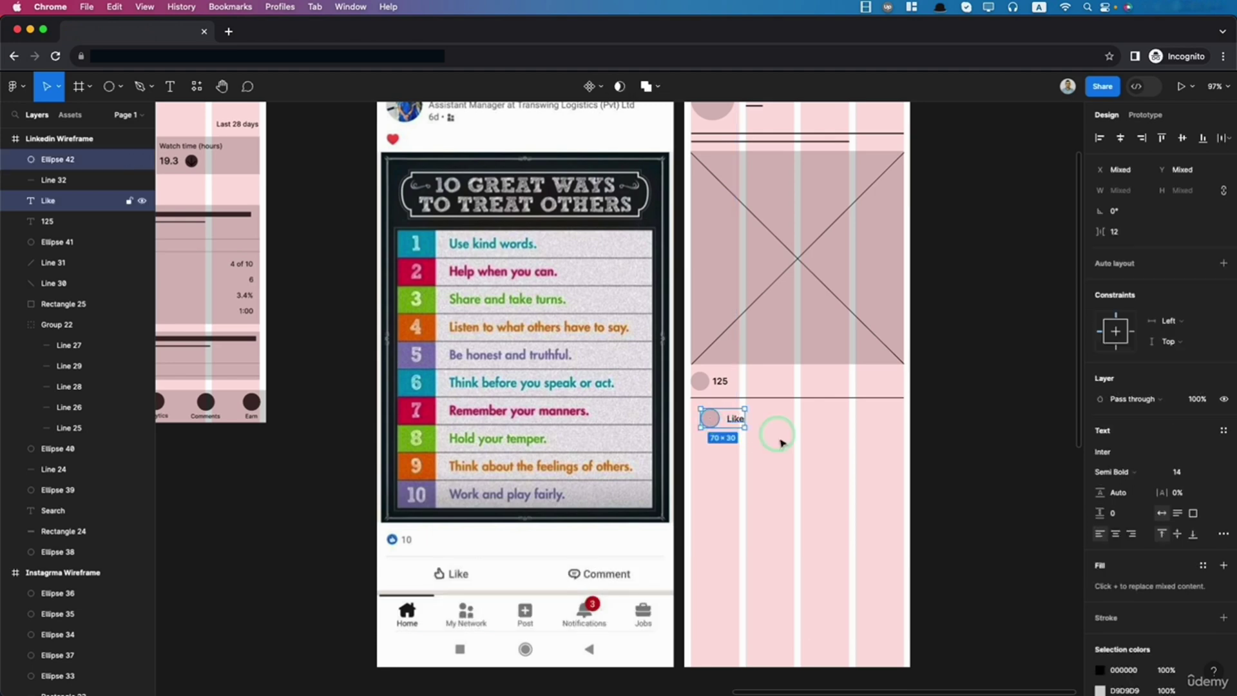
{"action": "left_click", "coordinate": [974, 482]}
Step: Duplicate the Like circle and label further right on the same row and change the copied label to "Comment"
{"action": "left_click", "coordinate": [709, 459]}
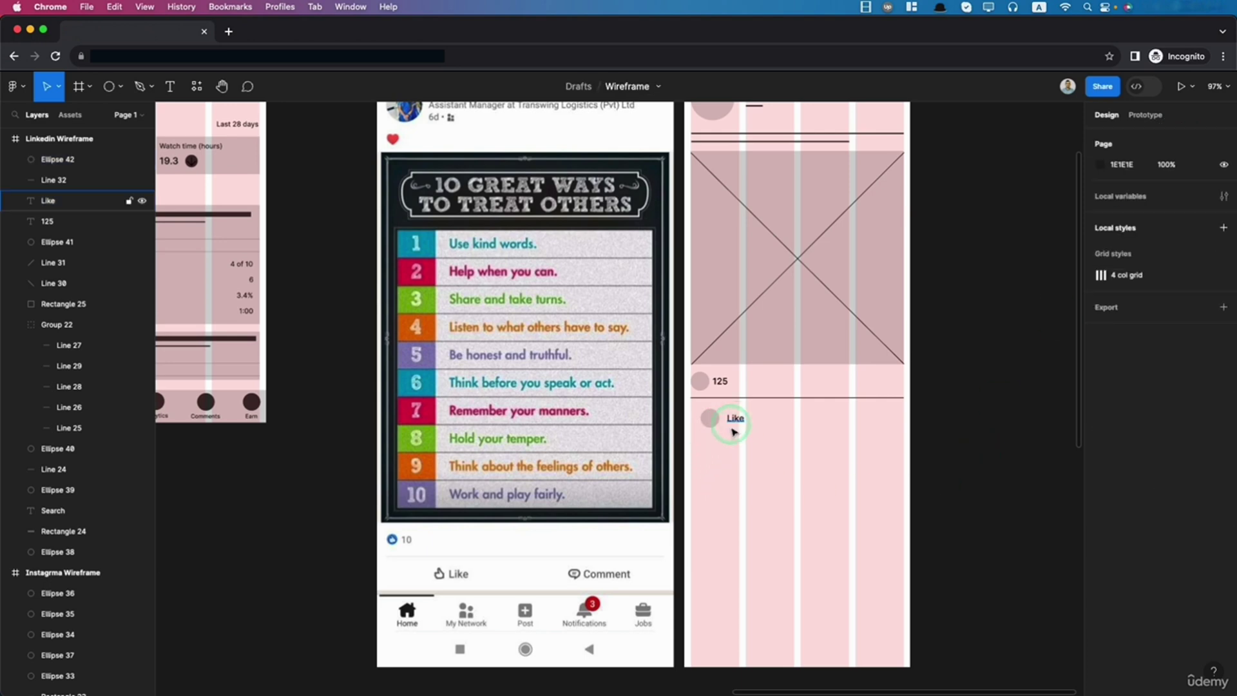
{"action": "left_click_drag", "start_coordinate": [759, 450], "coordinate": [823, 424]}
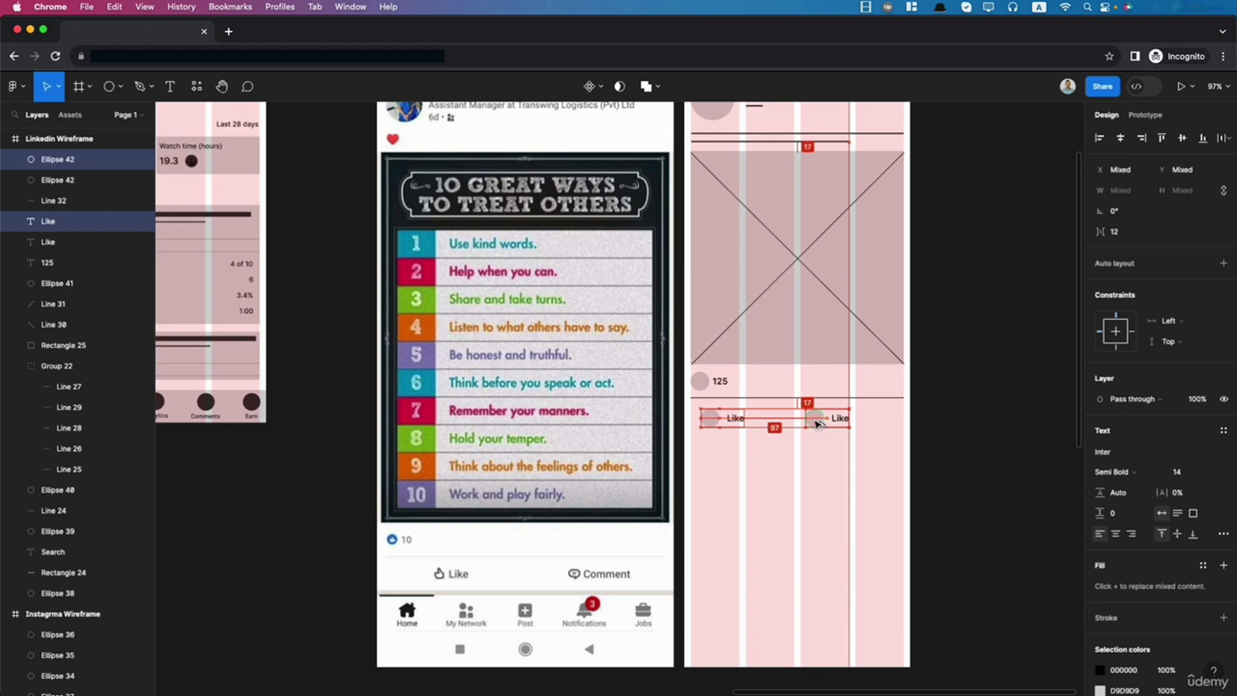
{"action": "left_click_drag", "start_coordinate": [816, 422], "coordinate": [815, 423]}
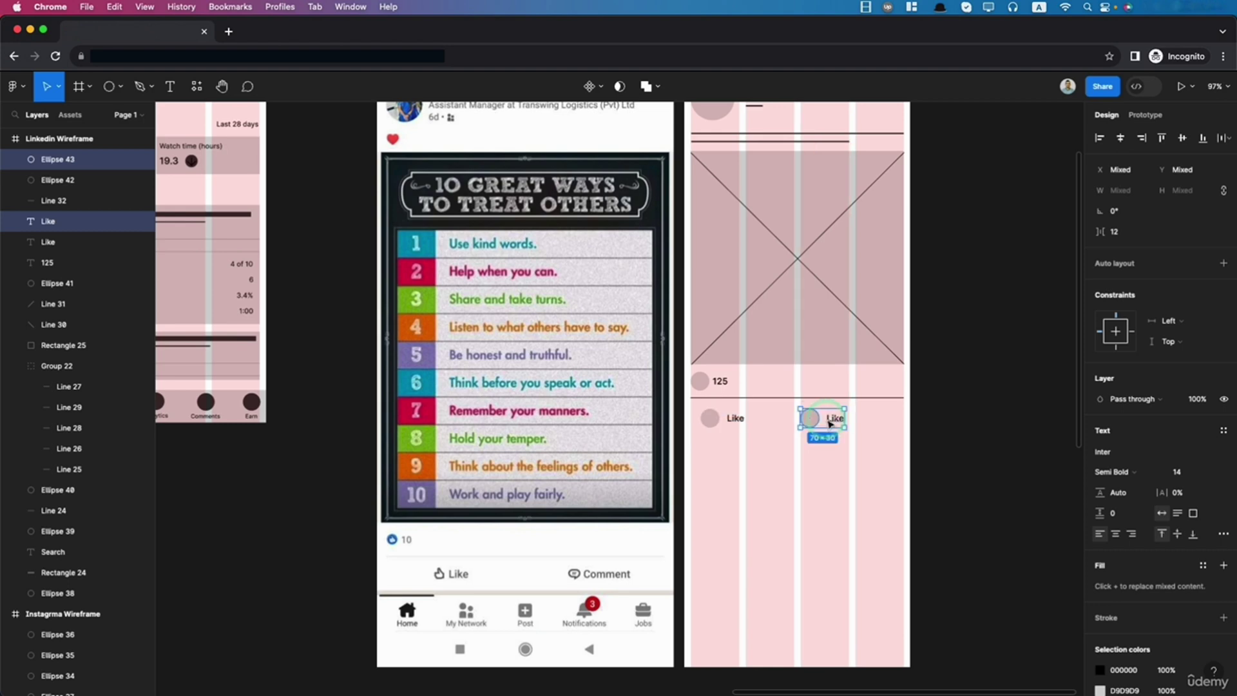
{"action": "double_click", "coordinate": [829, 424]}
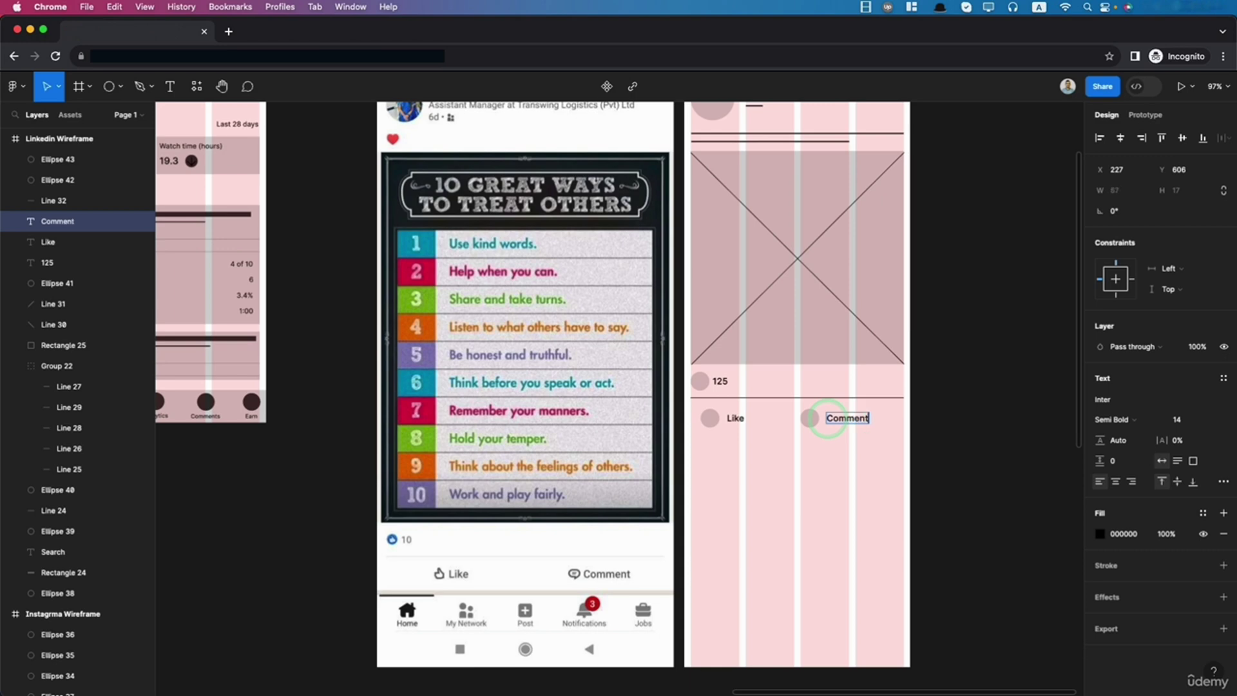
Step: Move the Comment circle and label together further right, placing the circle at X 208, Y 600
{"action": "left_click", "coordinate": [871, 429]}
{"action": "left_click", "coordinate": [807, 417], "text": "shift"}
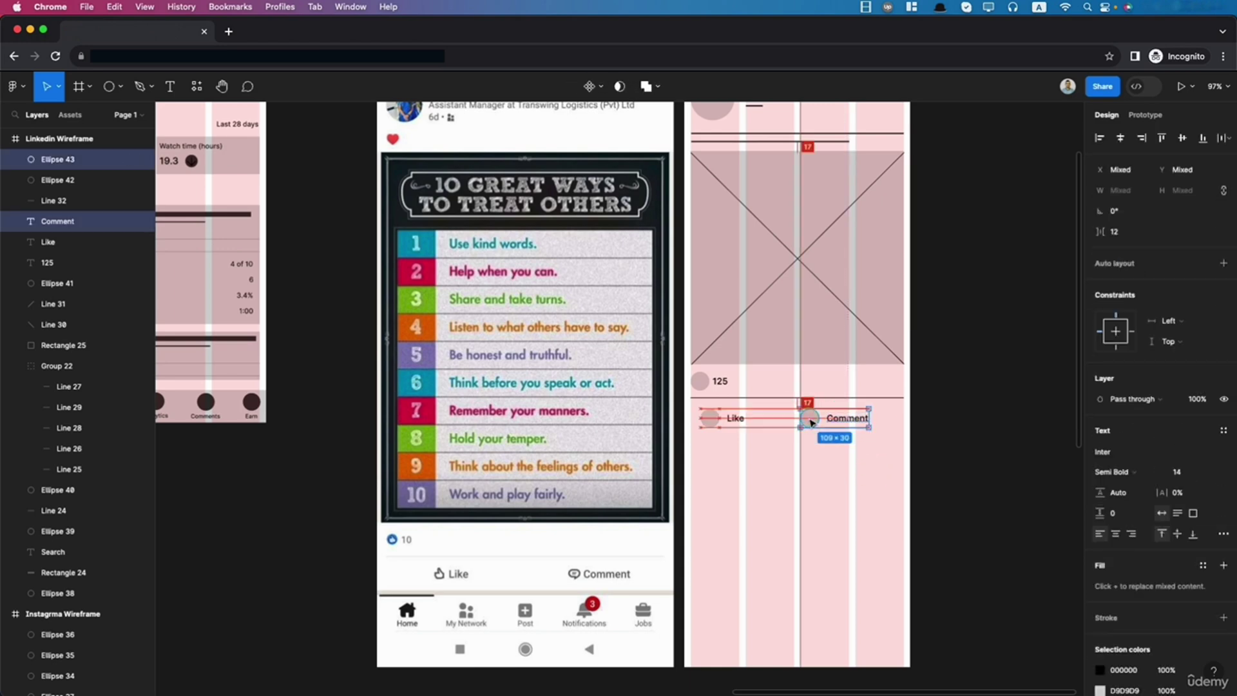
{"action": "left_click_drag", "start_coordinate": [811, 421], "coordinate": [828, 424]}
{"action": "left_click", "coordinate": [844, 544]}
Step: Shorten the Linkedin Wireframe frame from its lower edge to 718 px high without scaling its contents
{"action": "scroll", "coordinate": [848, 551], "scroll_direction": "down", "scroll_amount": 5}
{"action": "scroll", "coordinate": [854, 549], "scroll_direction": "up", "scroll_amount": 4}
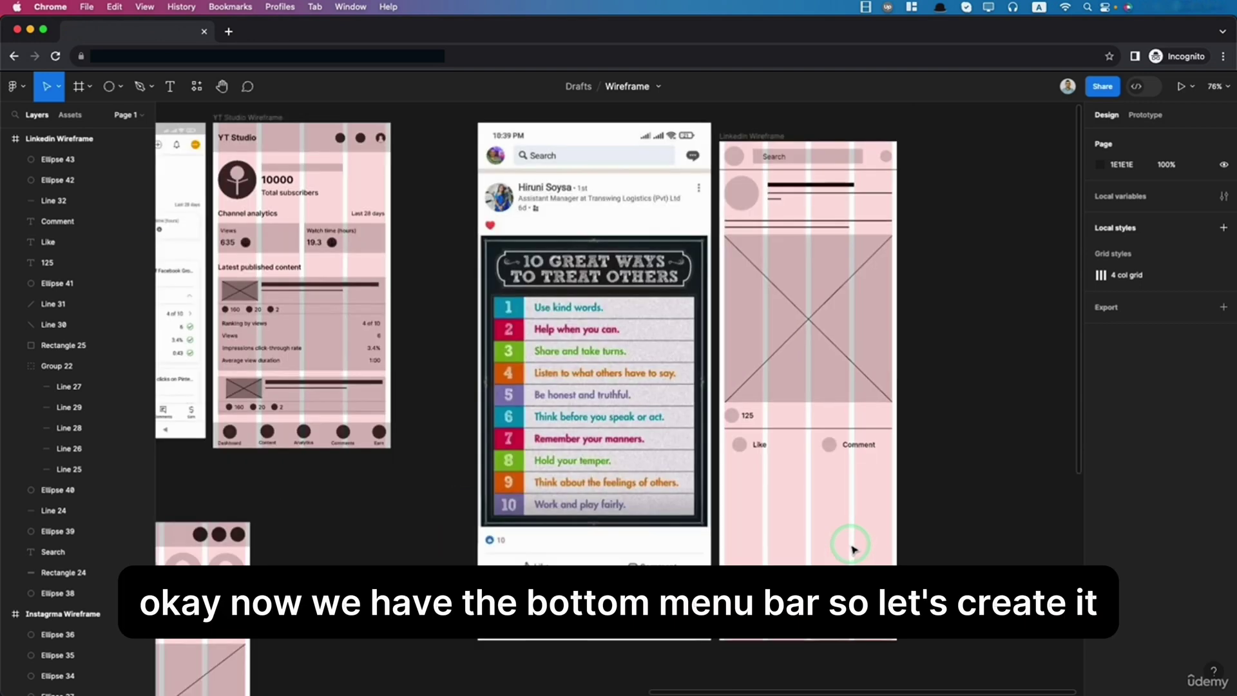
{"action": "scroll", "coordinate": [851, 547], "scroll_direction": "down", "scroll_amount": 4}
{"action": "scroll", "coordinate": [851, 546], "scroll_direction": "up", "scroll_amount": 3}
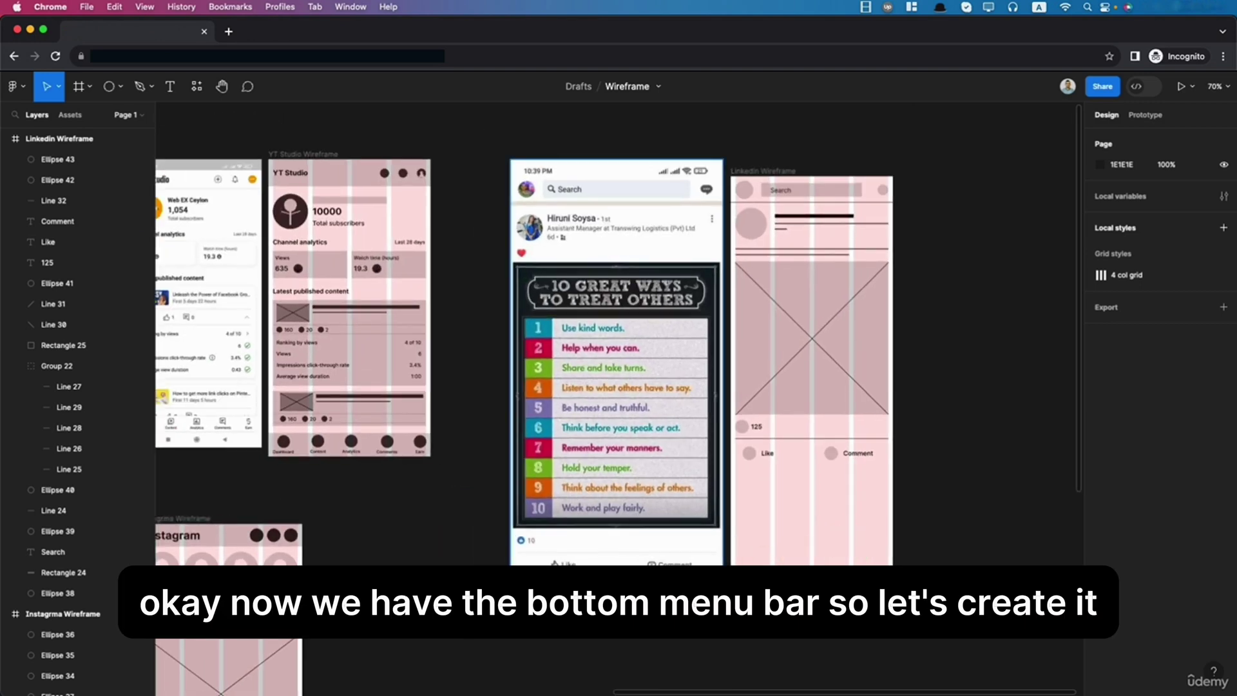
{"action": "left_click", "coordinate": [765, 171]}
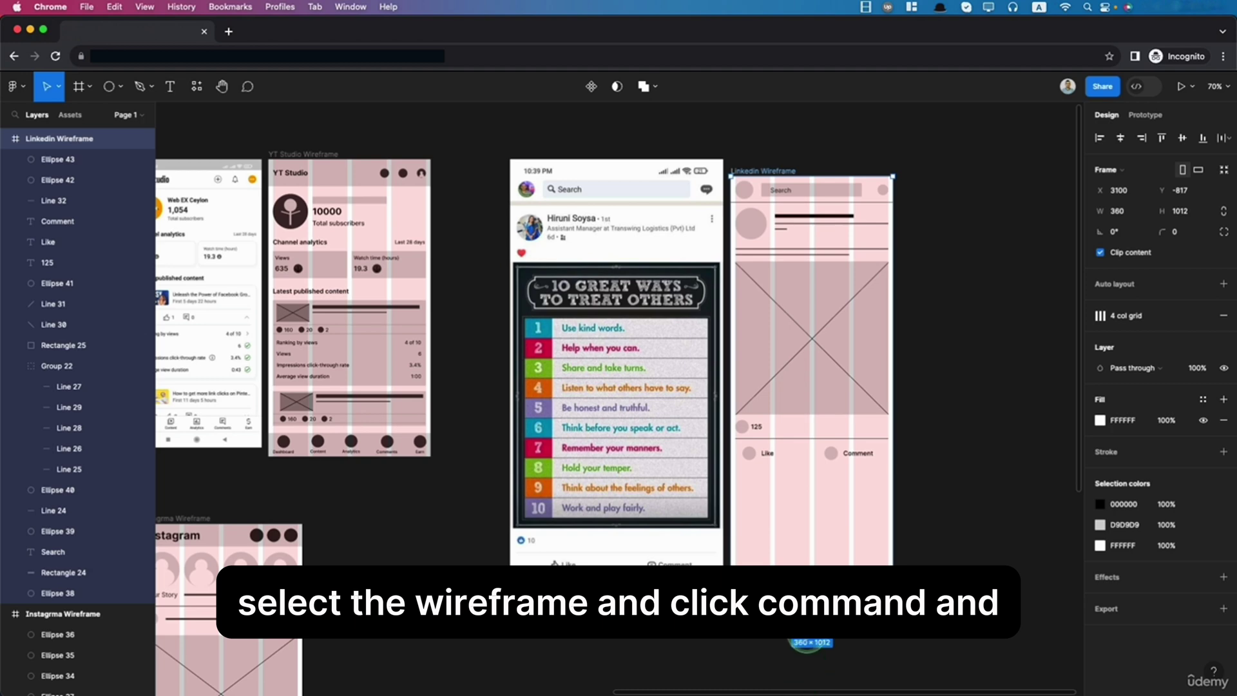
{"action": "left_click_drag", "start_coordinate": [808, 647], "coordinate": [807, 498]}
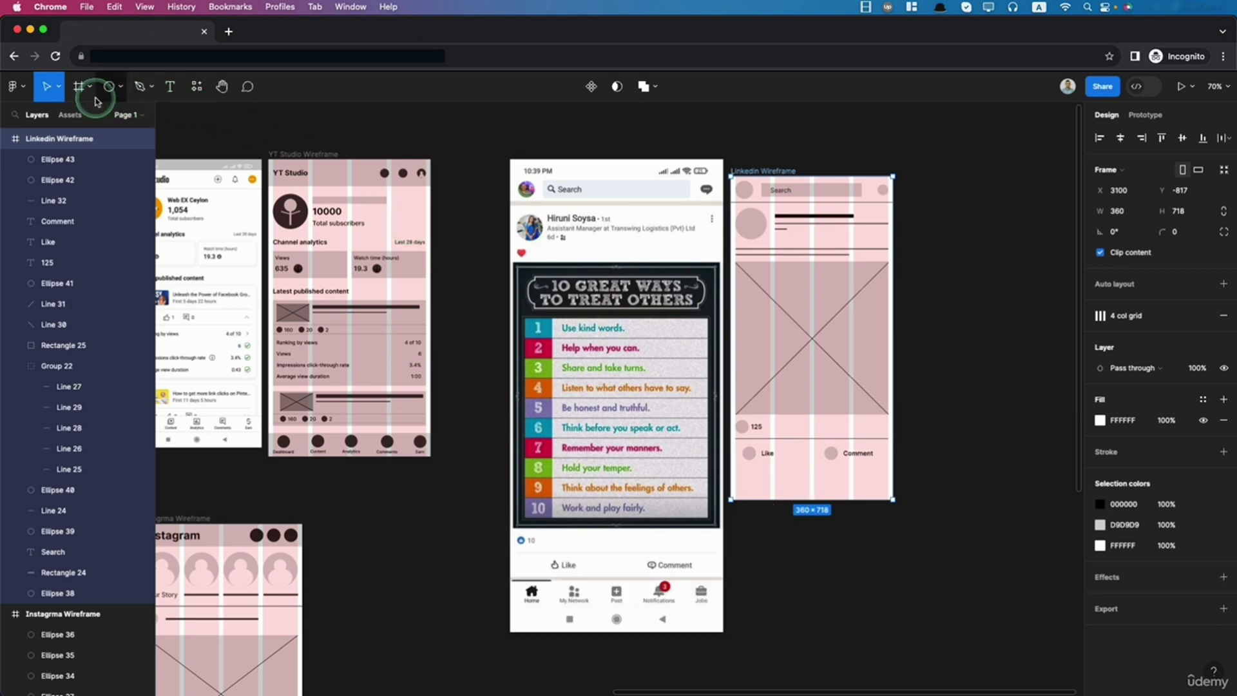
Step: Draw a full-width 360 × 54 px rectangle along the frame's lower edge at Y 664 as the menu bar
{"action": "left_click", "coordinate": [118, 87]}
{"action": "left_click", "coordinate": [97, 120]}
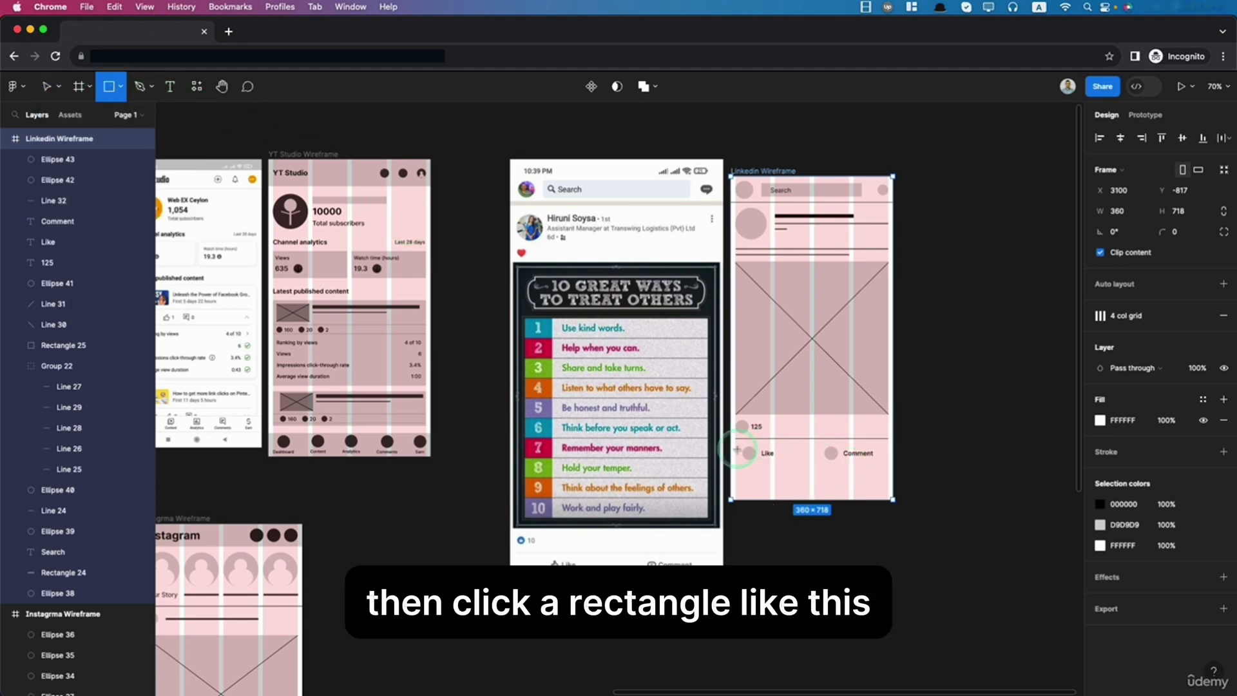
{"action": "mouse_move", "coordinate": [730, 476]}
{"action": "left_mouse_down"}
{"action": "mouse_move", "coordinate": [838, 546]}
{"action": "mouse_move", "coordinate": [894, 501]}
{"action": "left_mouse_up"}
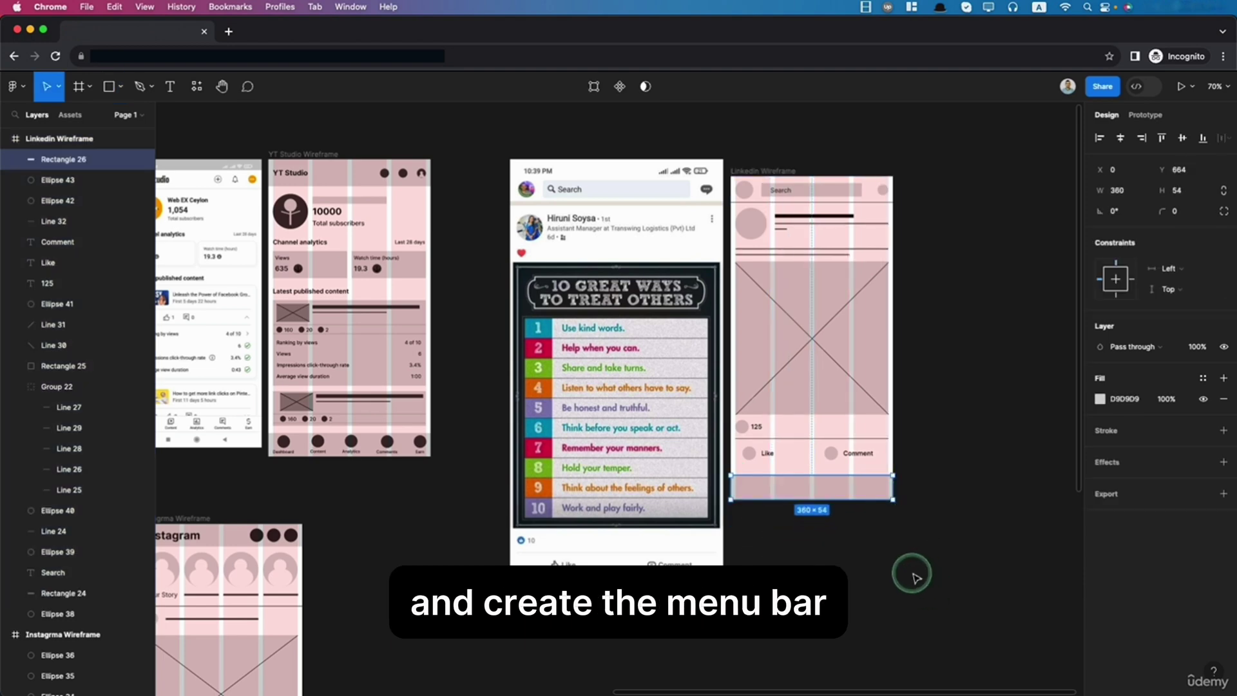
{"action": "left_click", "coordinate": [913, 574]}
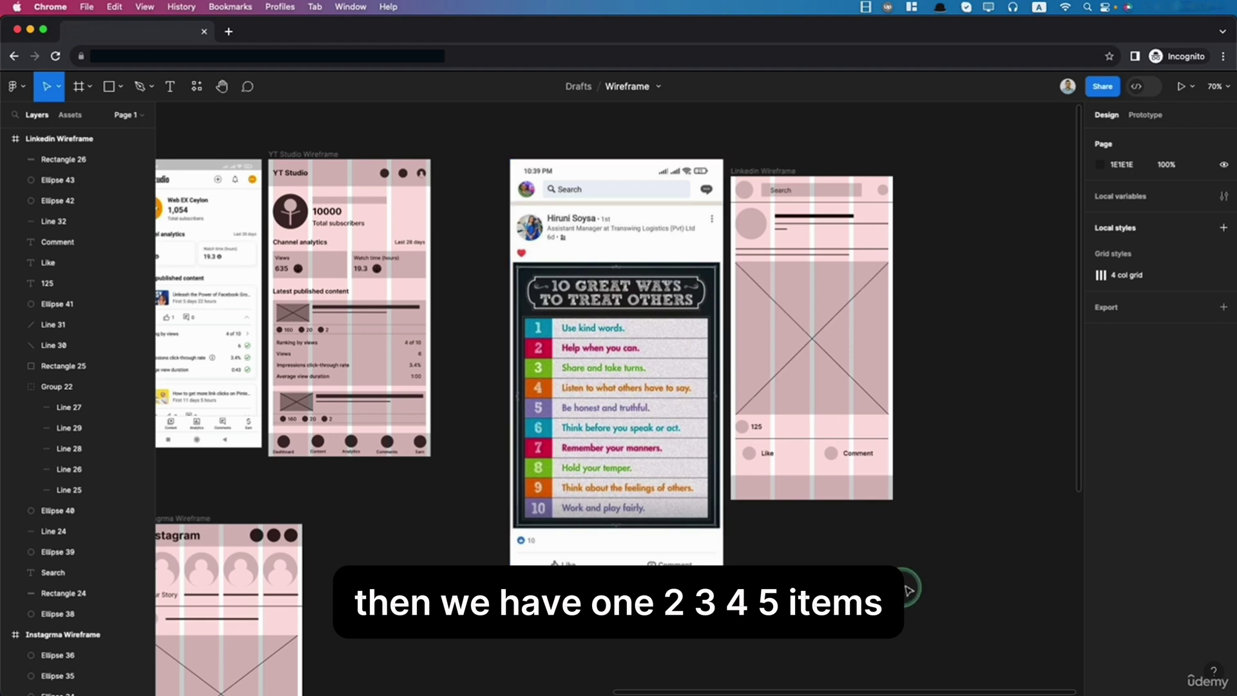
Step: Duplicate the Comment circle into the menu bar at X 30, Y 679 and bring the copy above the bar's rectangle
{"action": "scroll", "coordinate": [908, 516], "scroll_direction": "up", "scroll_amount": 3}
{"action": "scroll", "coordinate": [908, 525], "scroll_direction": "down", "scroll_amount": 3}
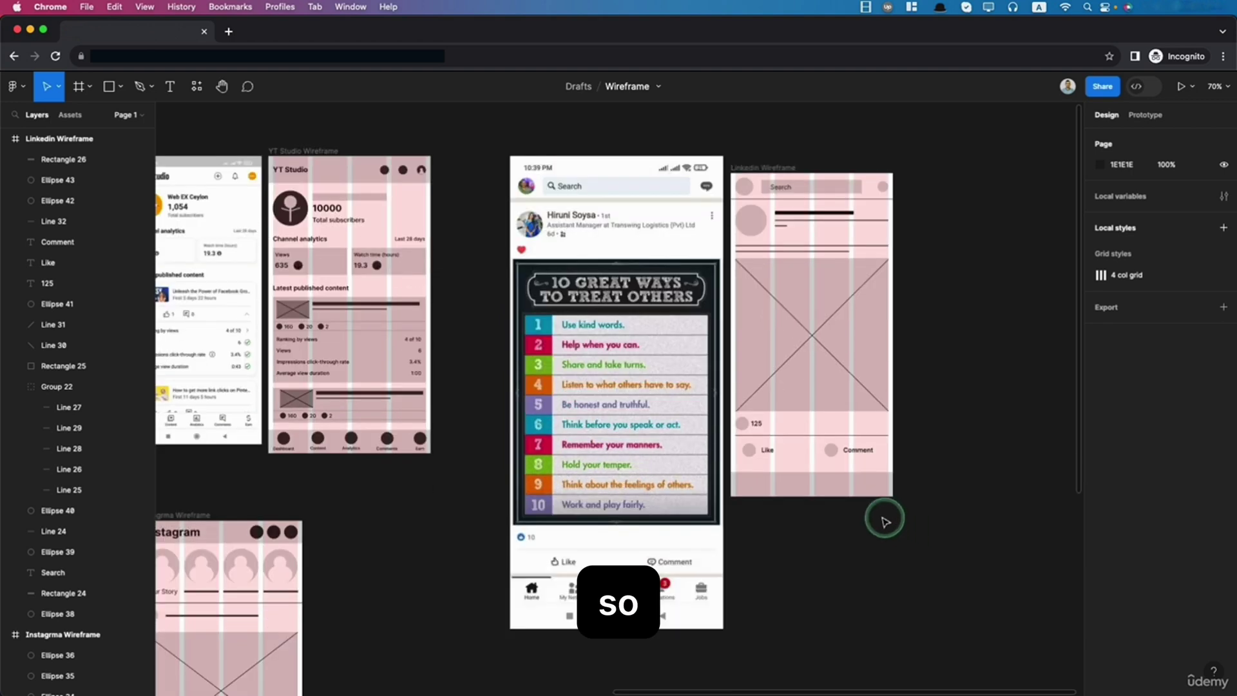
{"action": "left_click", "coordinate": [832, 451]}
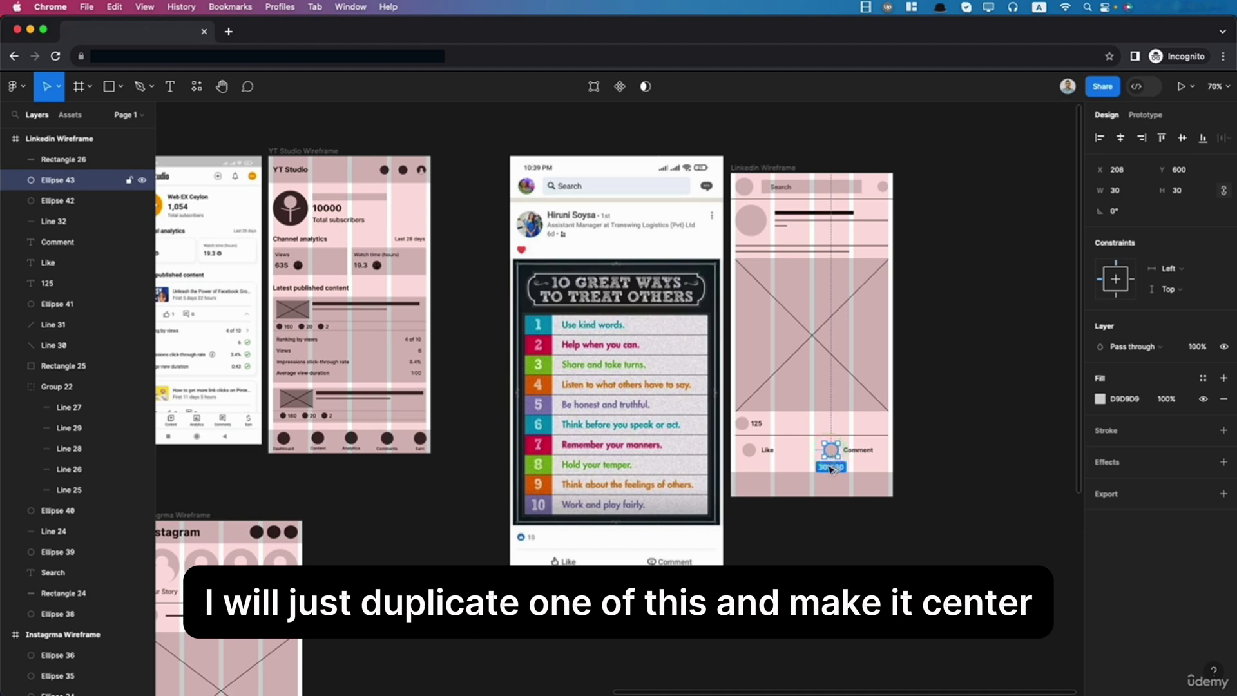
{"action": "left_click_drag", "start_coordinate": [831, 451], "coordinate": [750, 490]}
{"action": "left_click_drag", "start_coordinate": [55, 180], "coordinate": [56, 154]}
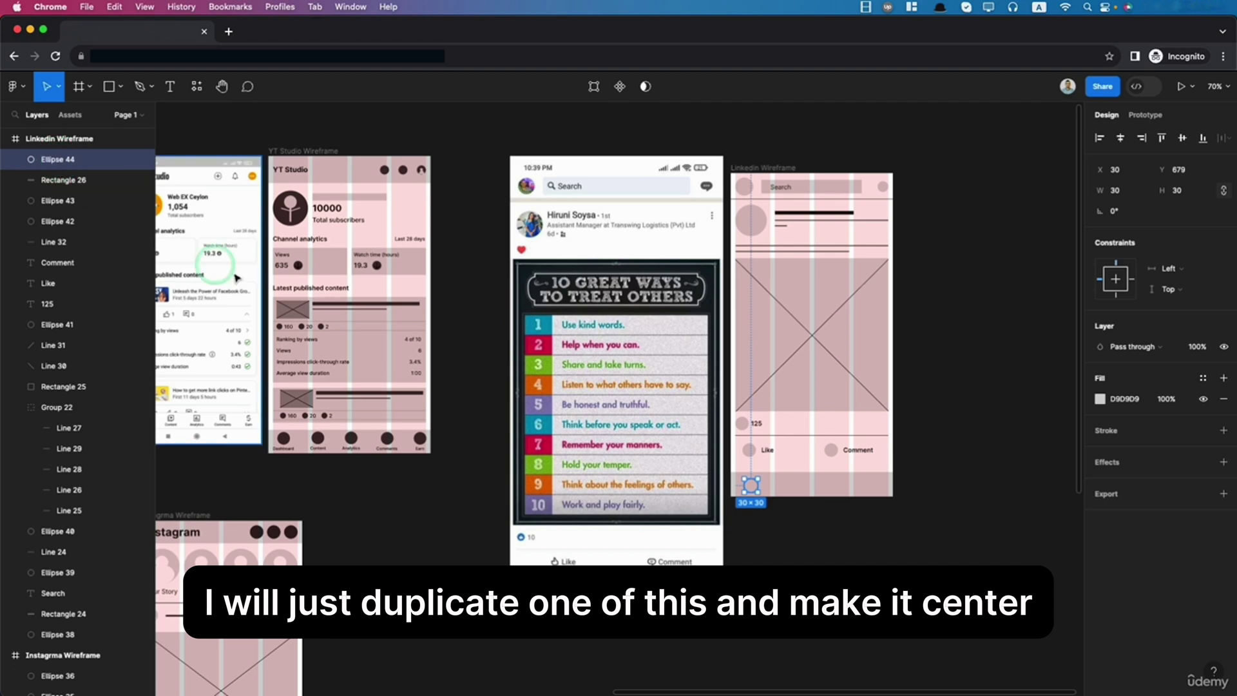
Step: Change the menu bar circle's fill color to dark gray 262626
{"action": "left_click", "coordinate": [1100, 399]}
{"action": "left_click", "coordinate": [929, 488]}
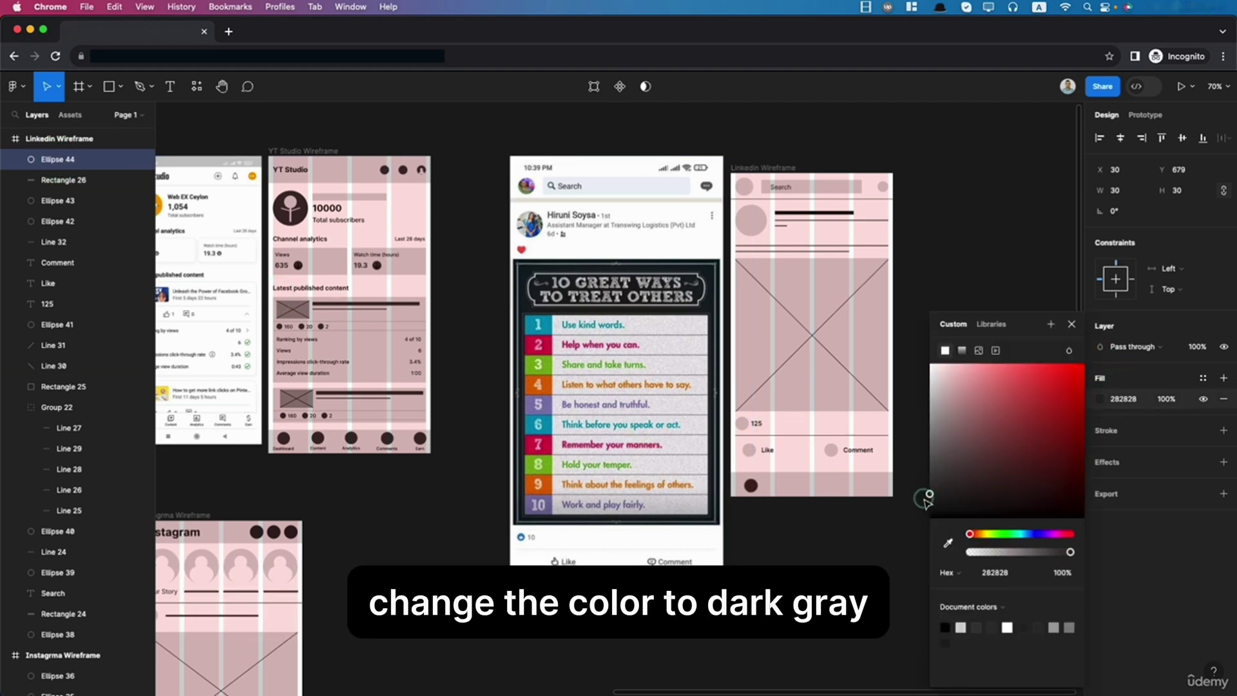
{"action": "left_click", "coordinate": [784, 549]}
Step: Move the dark circle up within the menu bar to X 30, Y 669
{"action": "scroll", "coordinate": [767, 522], "scroll_direction": "up", "scroll_amount": 5}
{"action": "left_click_drag", "start_coordinate": [745, 473], "coordinate": [747, 465]}
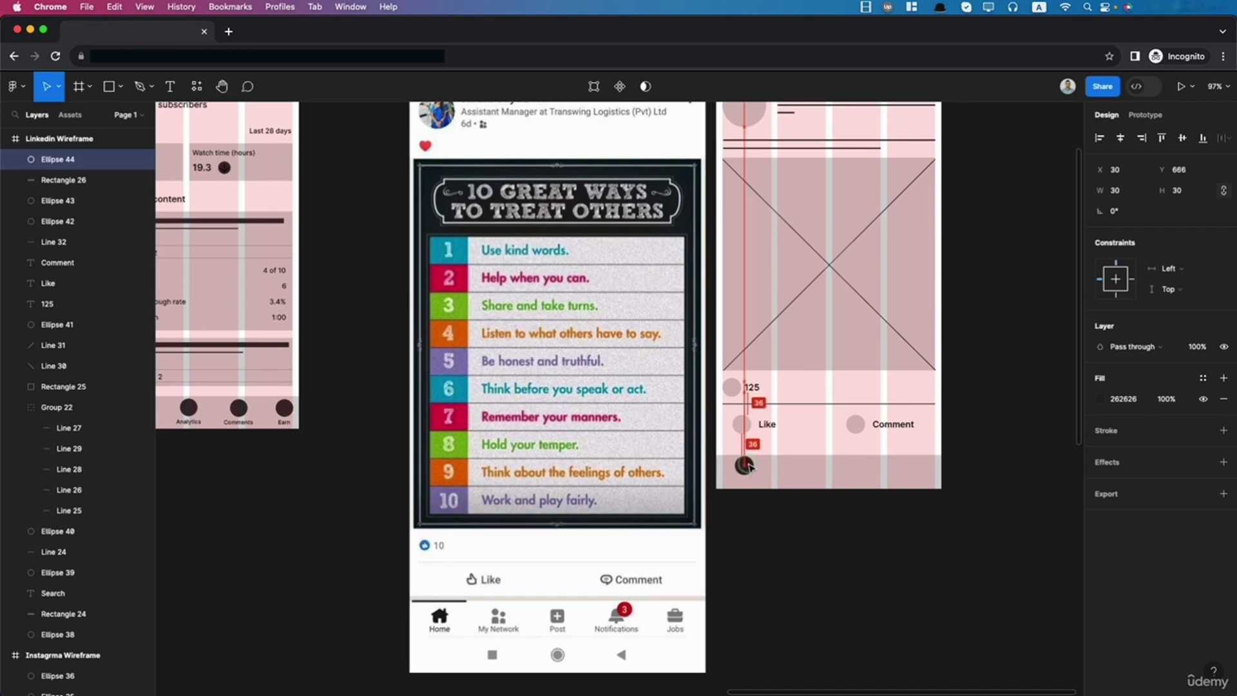
{"action": "left_click_drag", "start_coordinate": [748, 465], "coordinate": [747, 465]}
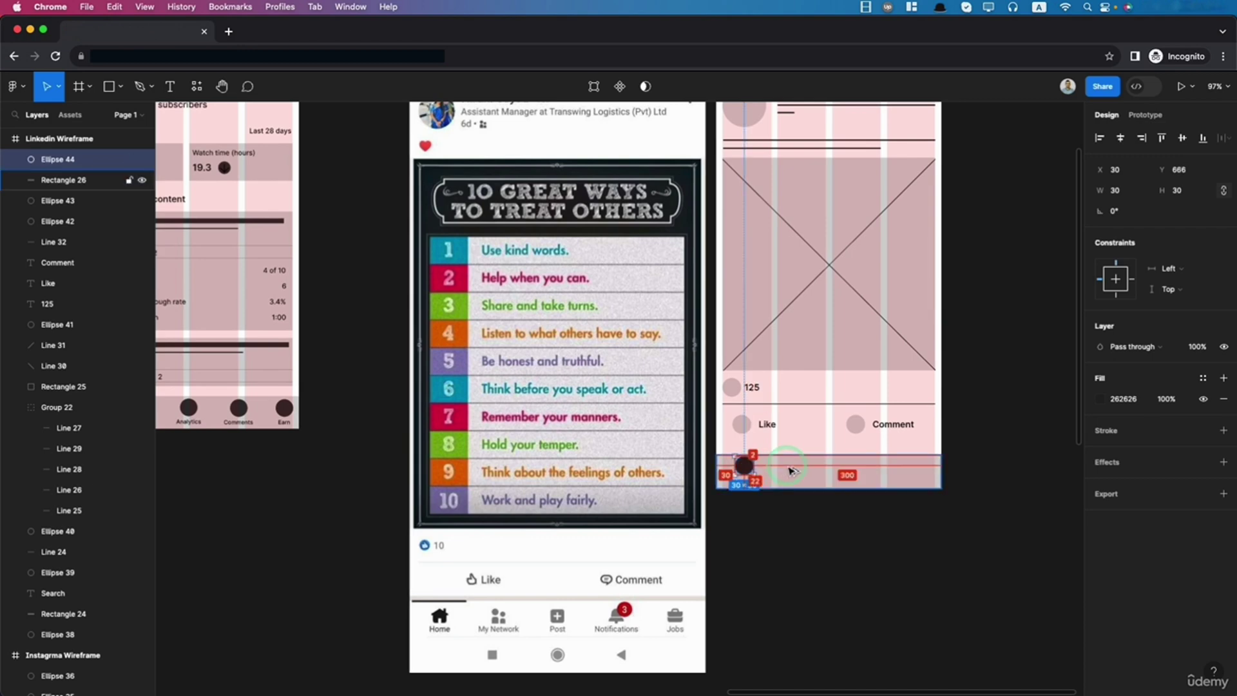
{"action": "key", "text": "Down"}
{"action": "key", "text": "Down"}
{"action": "key", "text": "Down"}
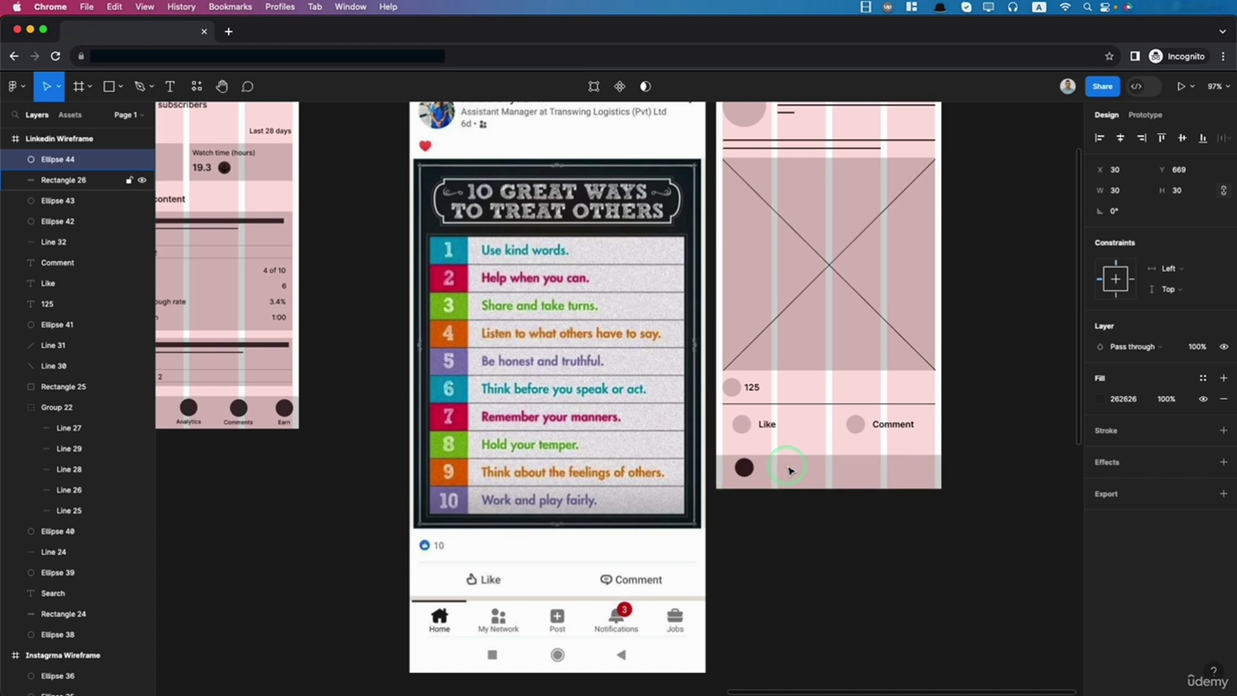
Step: Duplicate the Like label beneath the dark menu bar circle at X 31, Y 699 and bring the copy to the front
{"action": "left_click", "coordinate": [770, 426]}
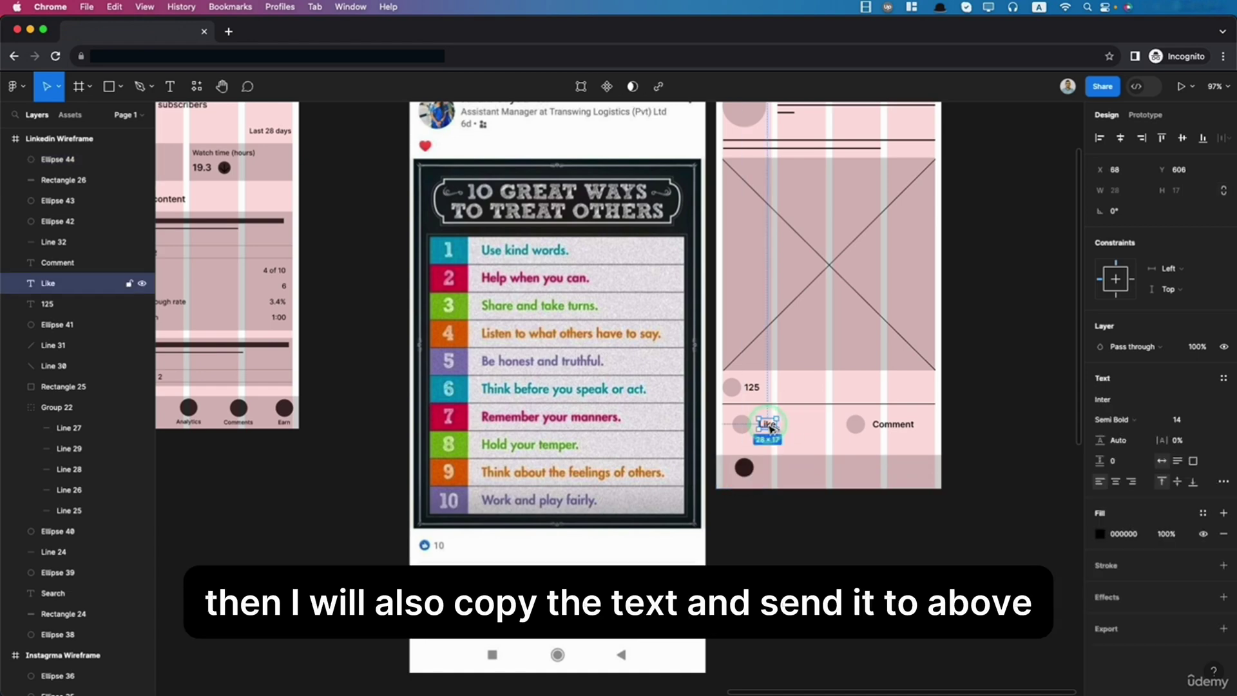
{"action": "left_click_drag", "start_coordinate": [771, 429], "coordinate": [749, 488]}
{"action": "left_click_drag", "start_coordinate": [49, 283], "coordinate": [58, 150]}
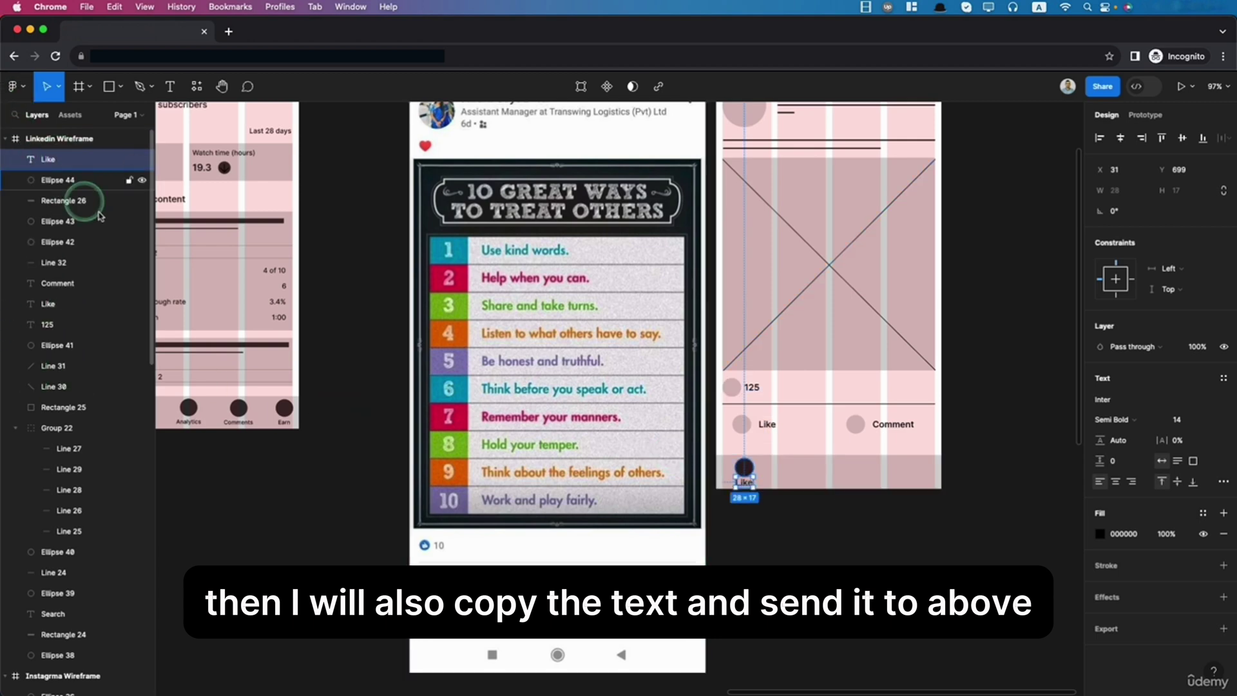
Step: Change the copied label's text to Home and center it under the menu bar circle at X 25, Y 699
{"action": "left_click", "coordinate": [747, 491]}
{"action": "double_click", "coordinate": [744, 484]}
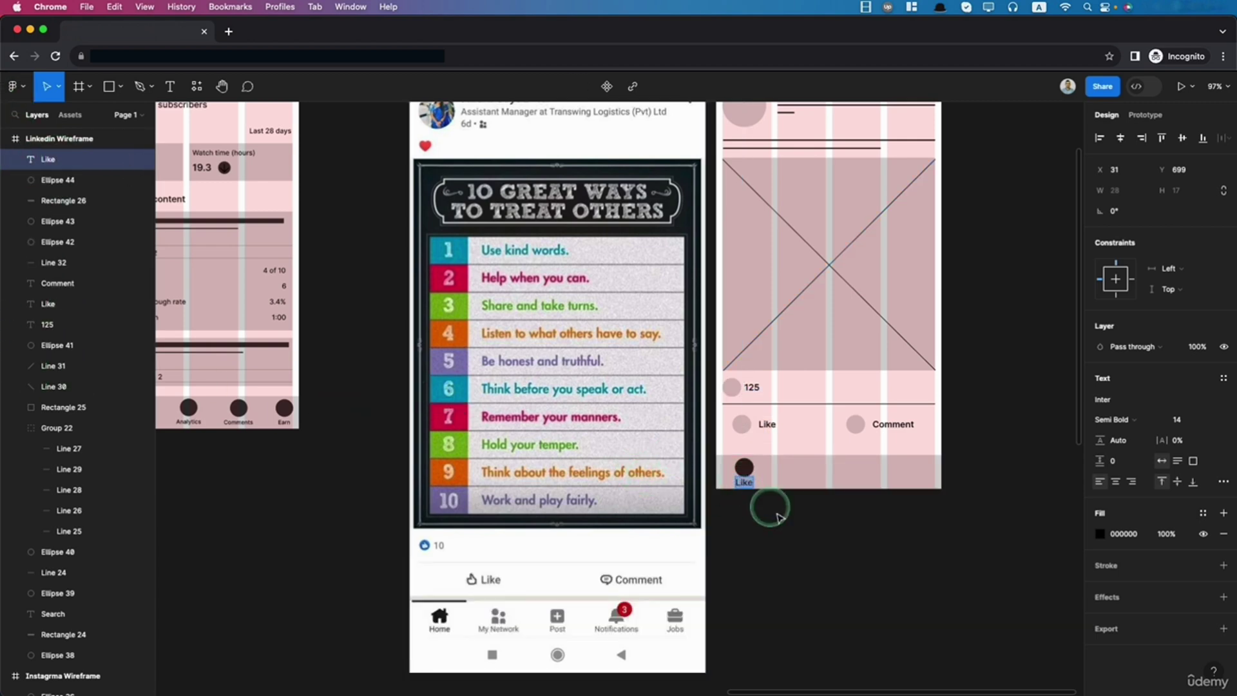
{"action": "type", "text": "Home"}
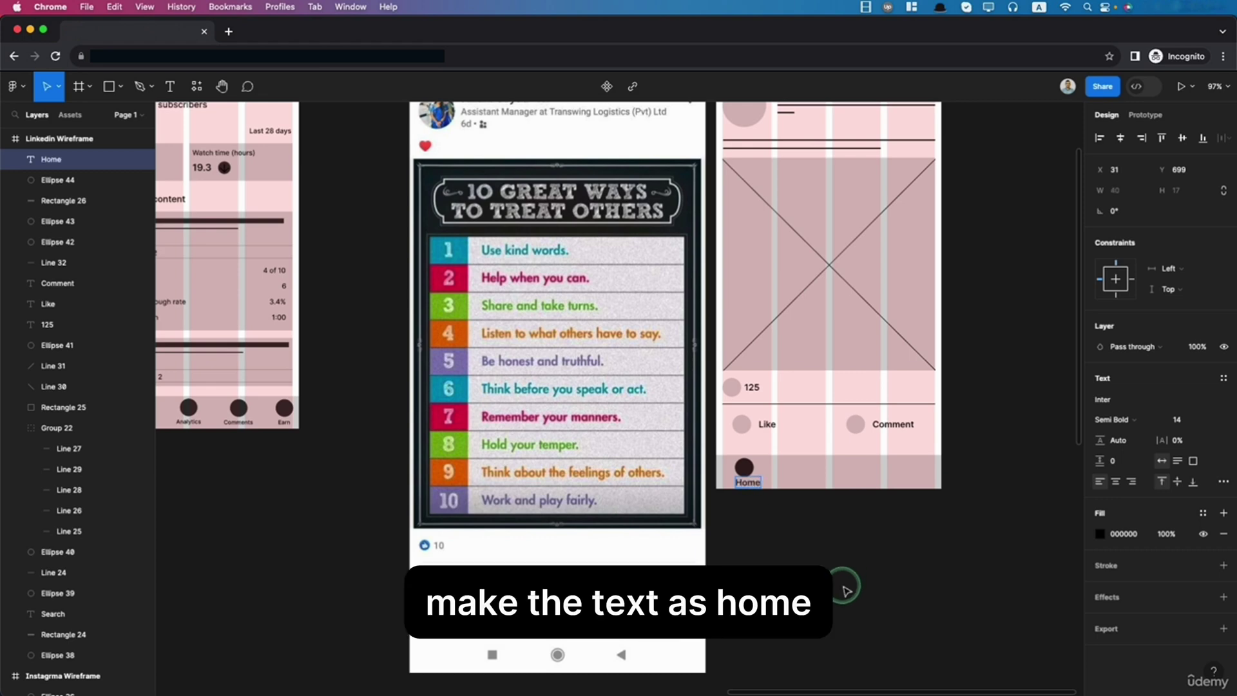
{"action": "key", "text": "Escape"}
{"action": "left_click_drag", "start_coordinate": [750, 487], "coordinate": [745, 486]}
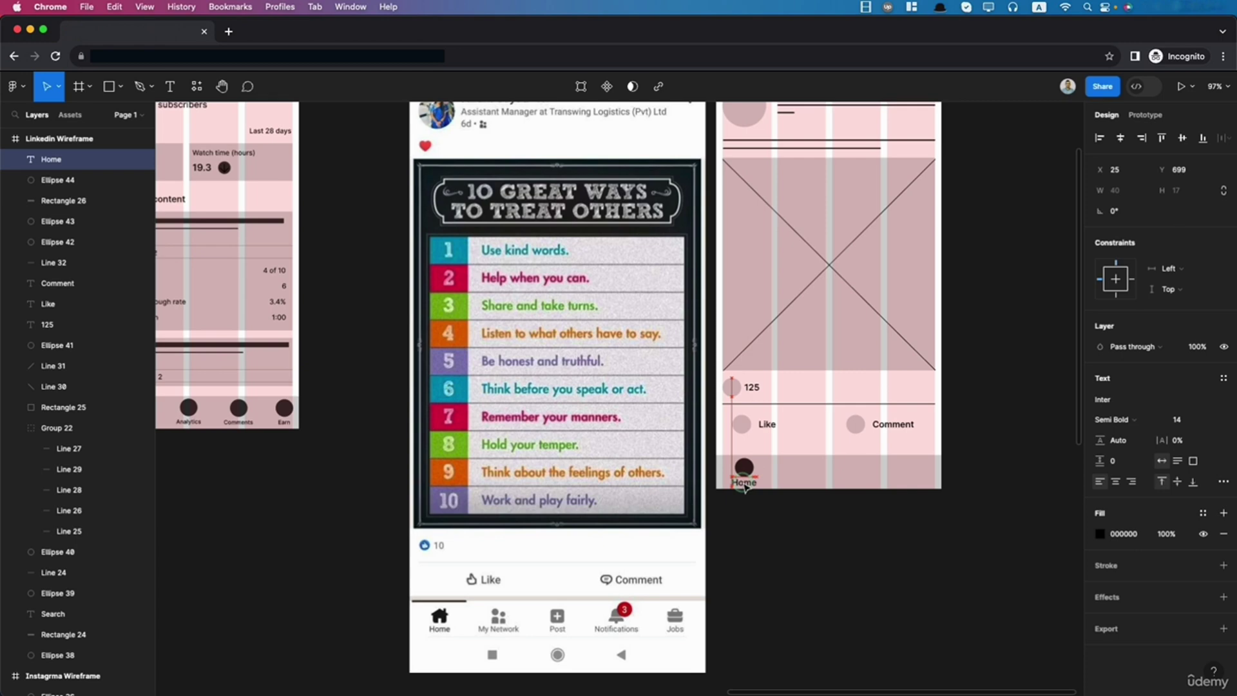
{"action": "left_click", "coordinate": [759, 518]}
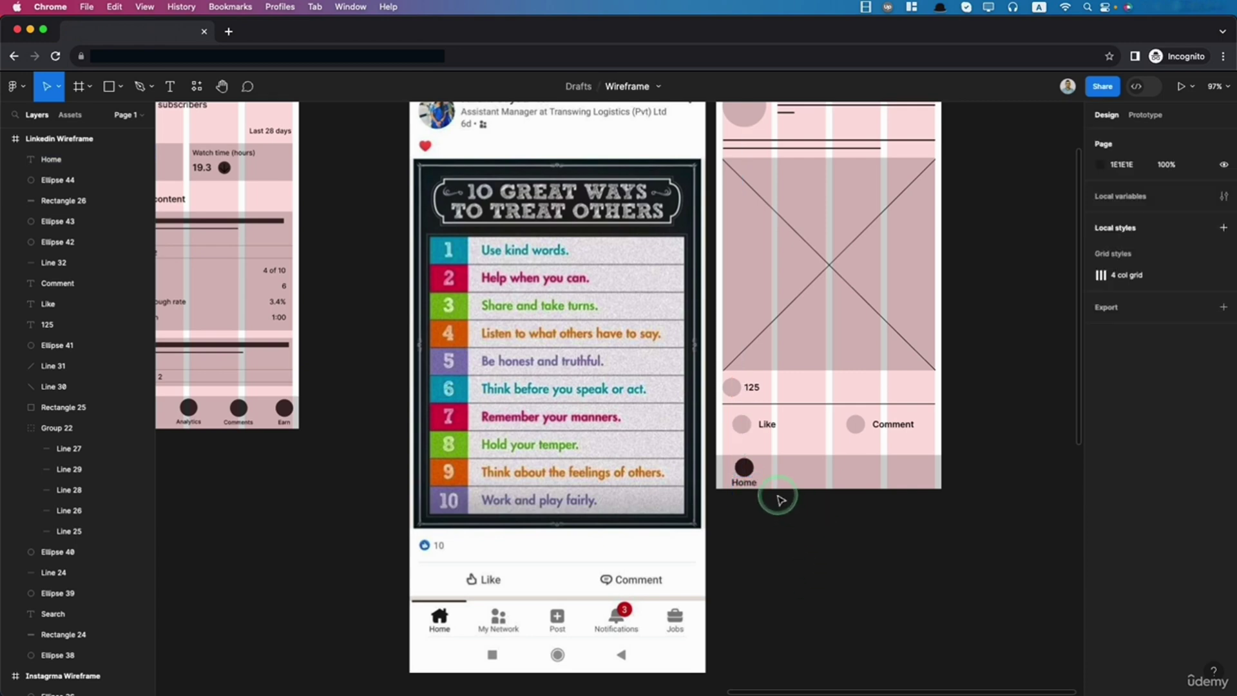
Step: Duplicate the Home circle and label four times across the menu bar to make five items
{"action": "left_click", "coordinate": [744, 482]}
{"action": "left_click", "coordinate": [744, 467], "text": "shift"}
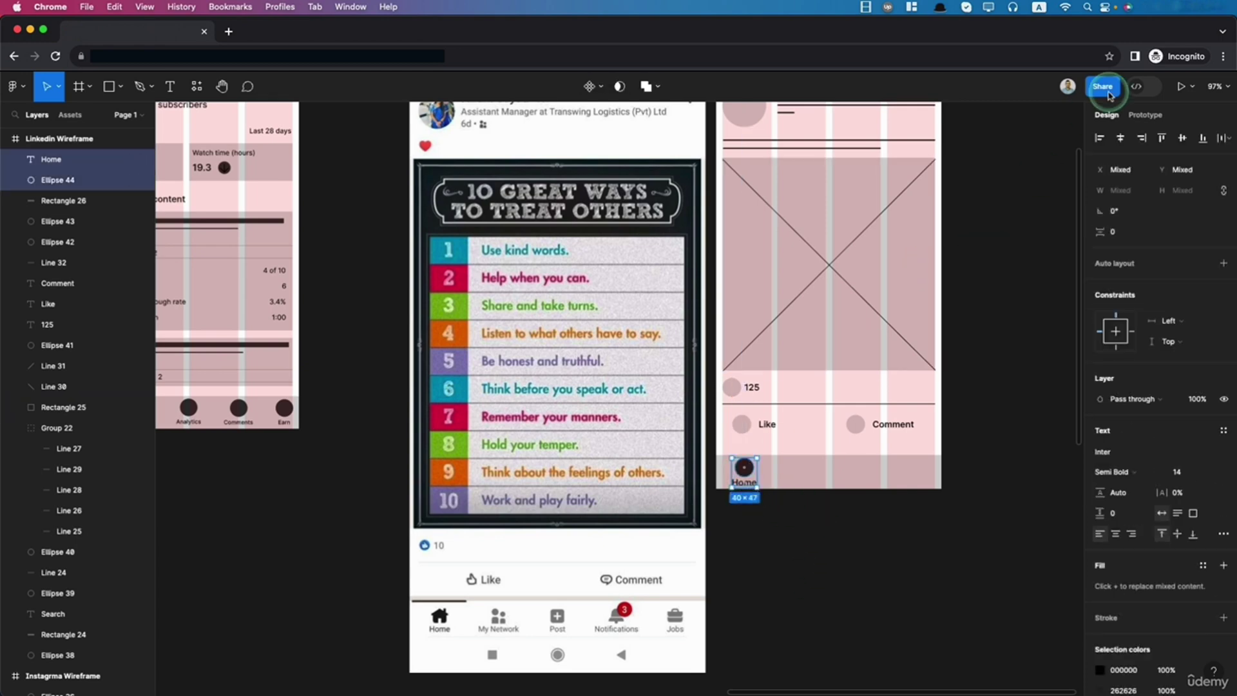
{"action": "left_click", "coordinate": [787, 535]}
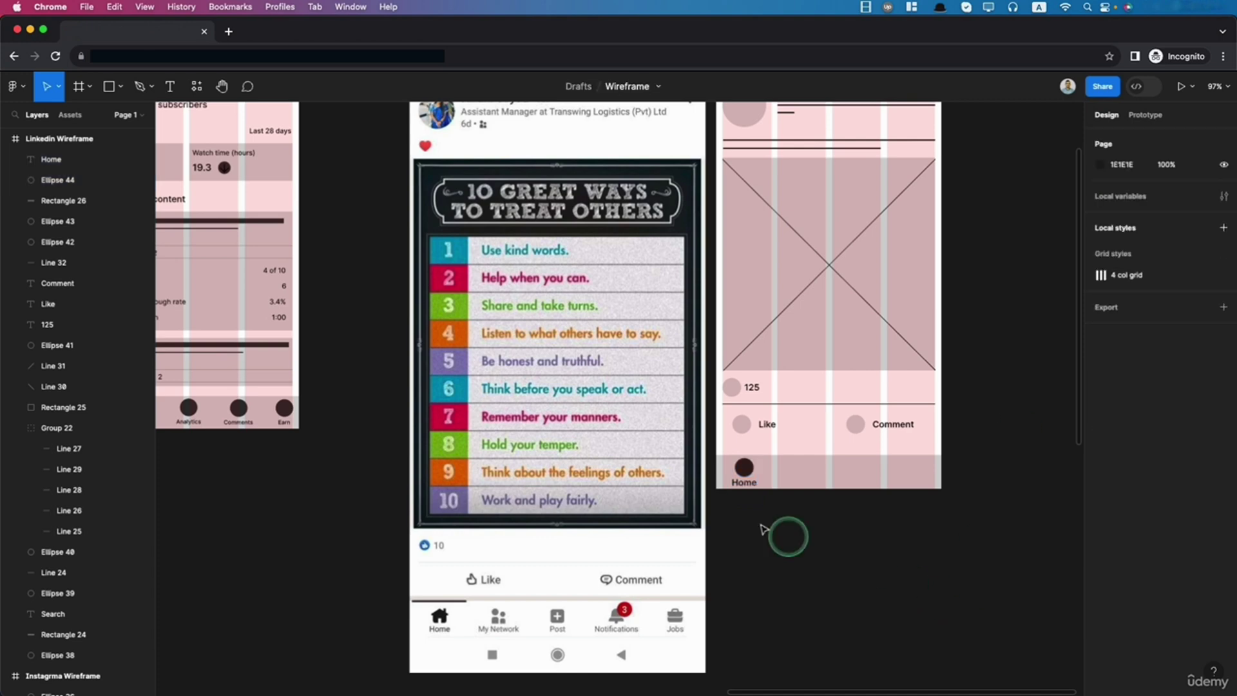
{"action": "left_click", "coordinate": [744, 482]}
{"action": "left_click", "coordinate": [744, 467], "text": "shift"}
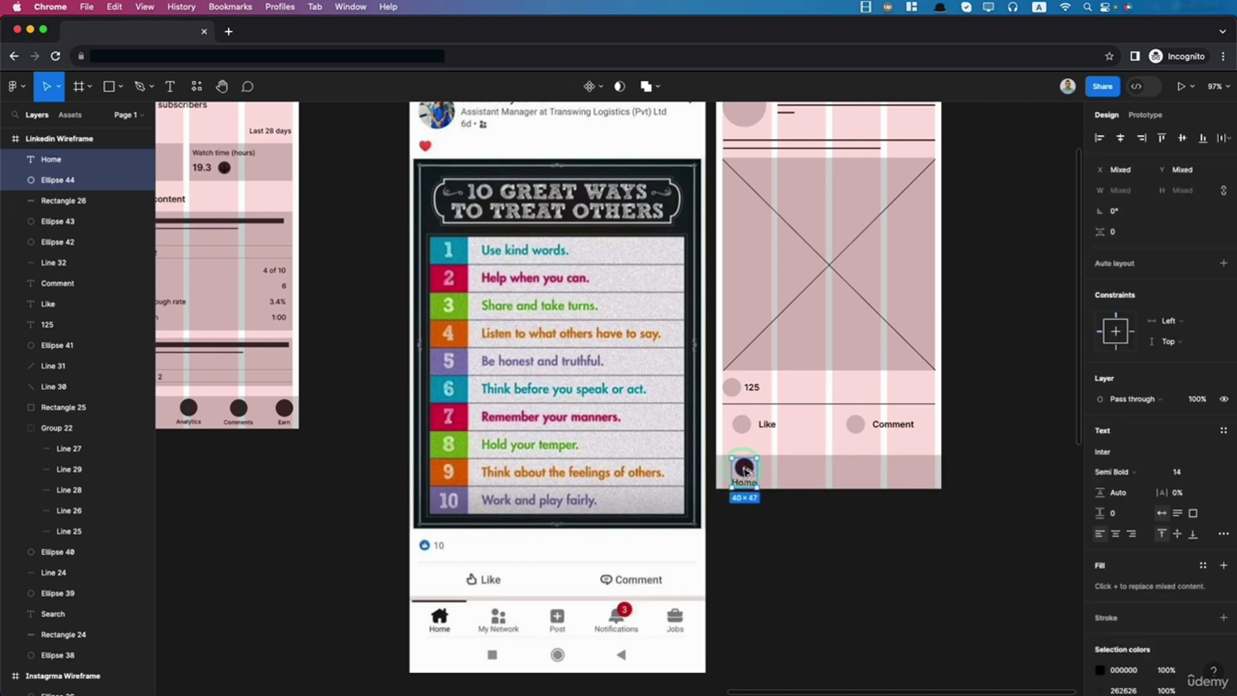
{"action": "left_click_drag", "start_coordinate": [746, 470], "coordinate": [919, 469]}
Step: Rename the second menu item's label My Network and align its circle and label on their horizontal centers
{"action": "left_click", "coordinate": [783, 480]}
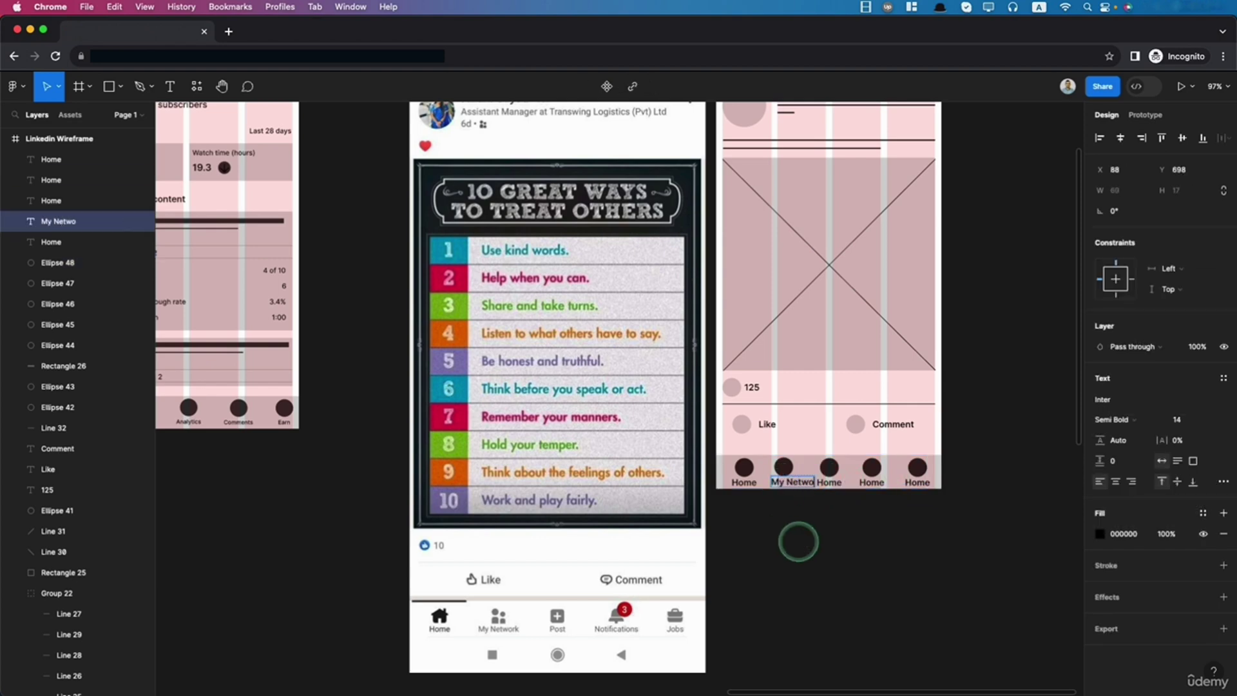
{"action": "left_click", "coordinate": [783, 467], "text": "shift"}
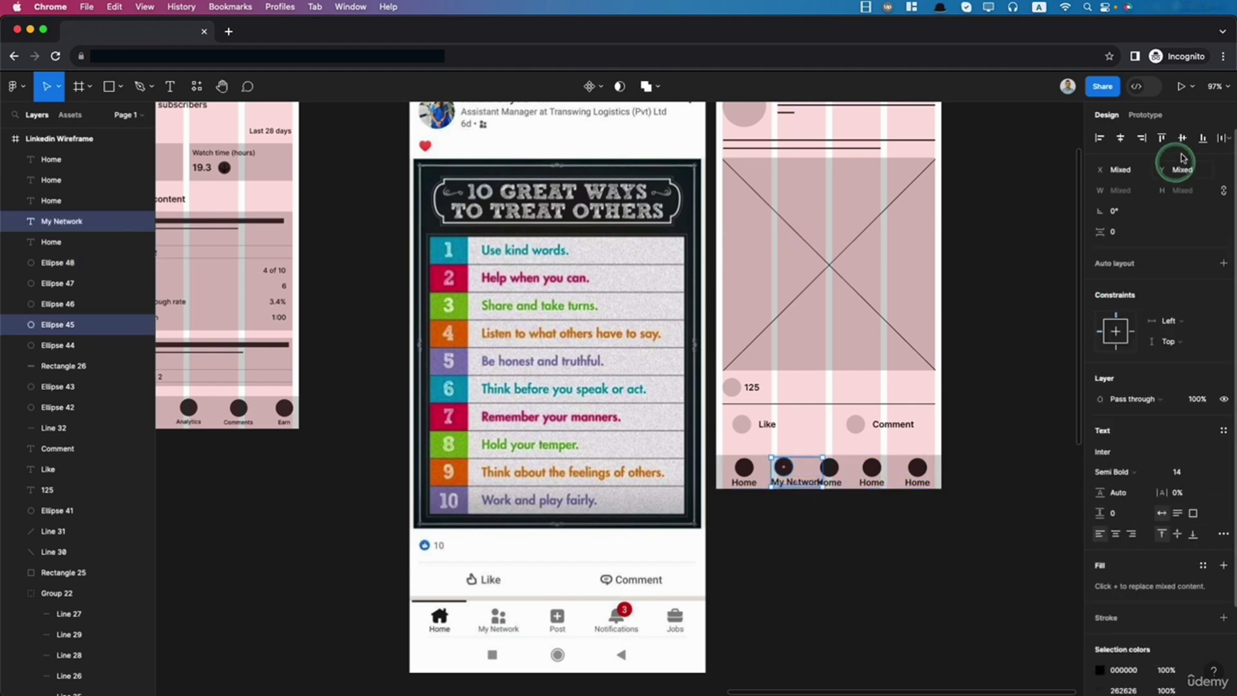
{"action": "left_click", "coordinate": [1122, 139]}
Step: Move the third menu item's circle and label slightly right, clear of the My Network label
{"action": "left_click", "coordinate": [830, 482]}
{"action": "left_click", "coordinate": [829, 467], "text": "shift"}
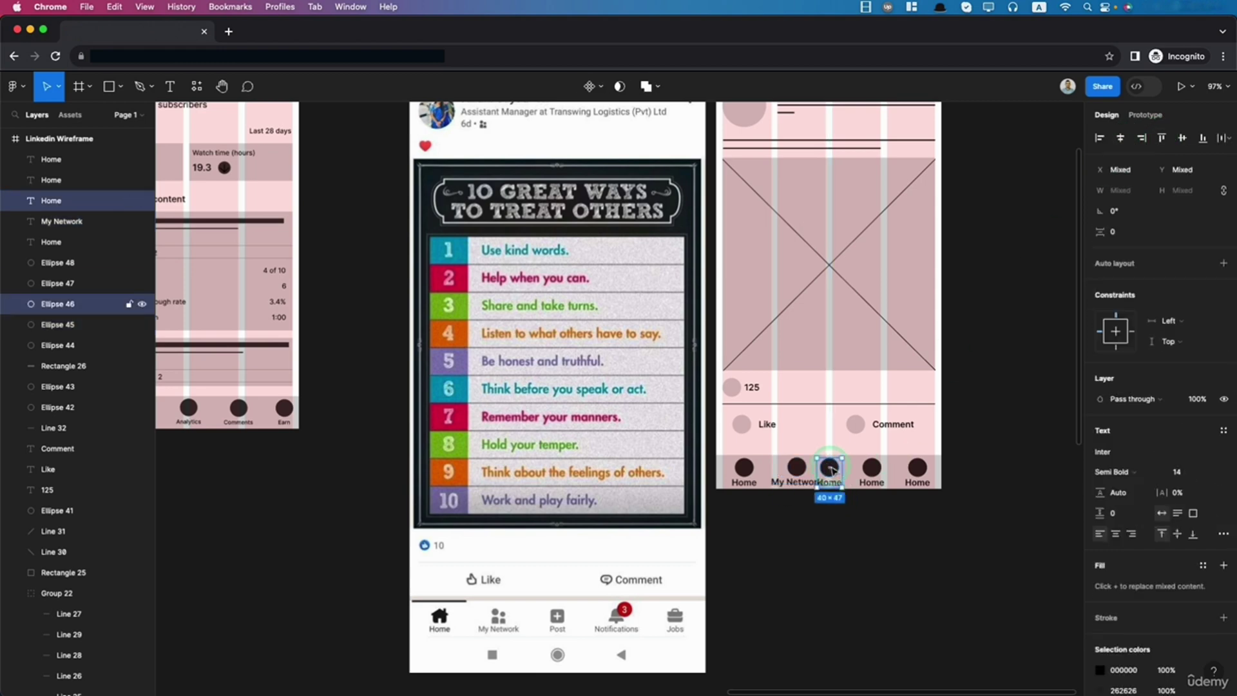
{"action": "left_click_drag", "start_coordinate": [829, 467], "coordinate": [842, 468]}
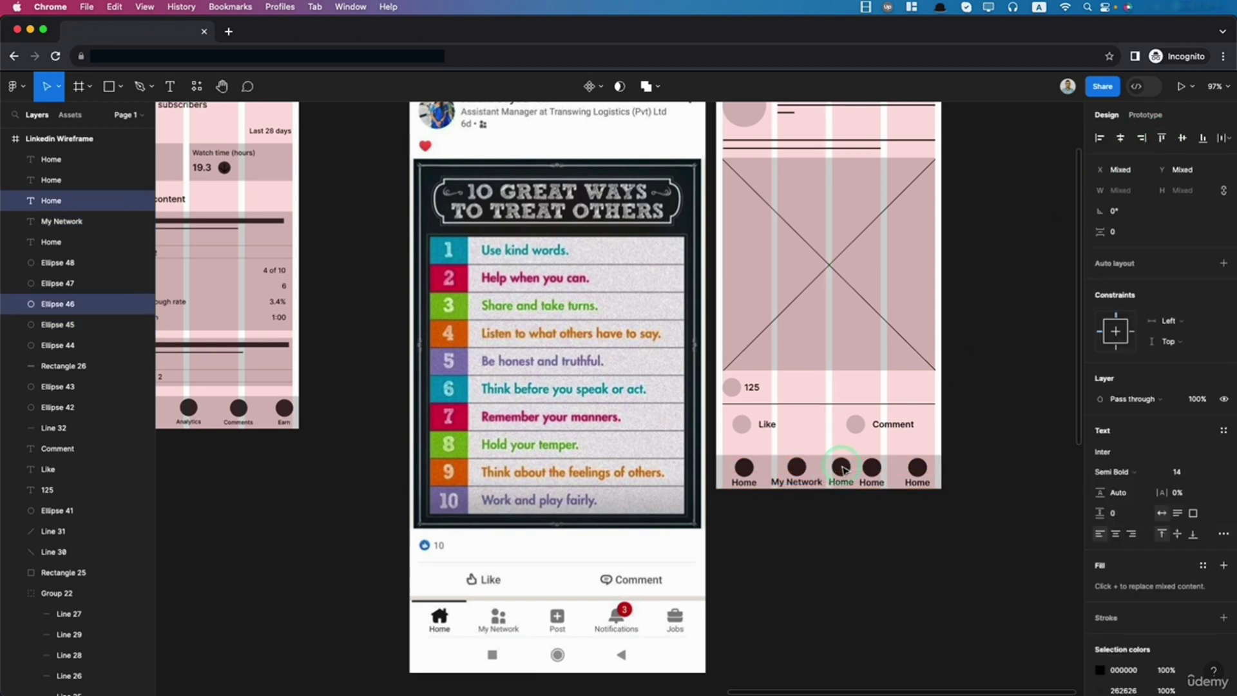
Step: Rename the labels of the third, fourth and fifth menu items Post, Notifications and Jobs
{"action": "left_click", "coordinate": [839, 496]}
{"action": "left_click", "coordinate": [838, 482]}
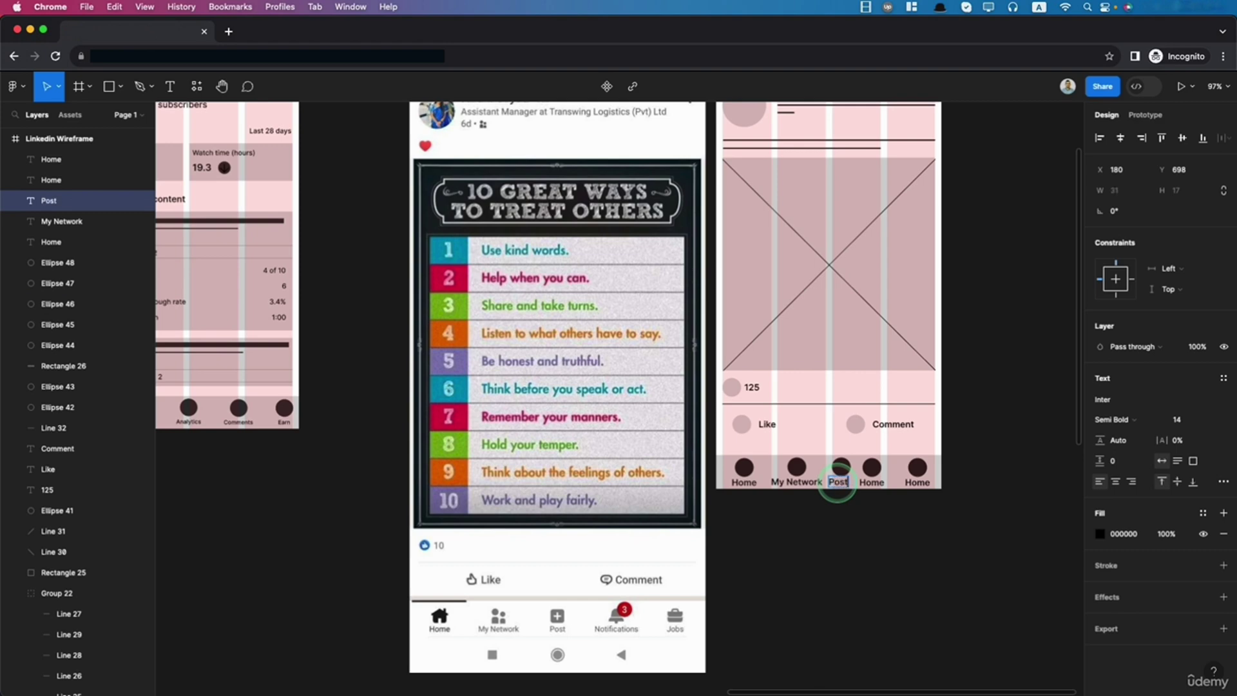
{"action": "left_click", "coordinate": [874, 484]}
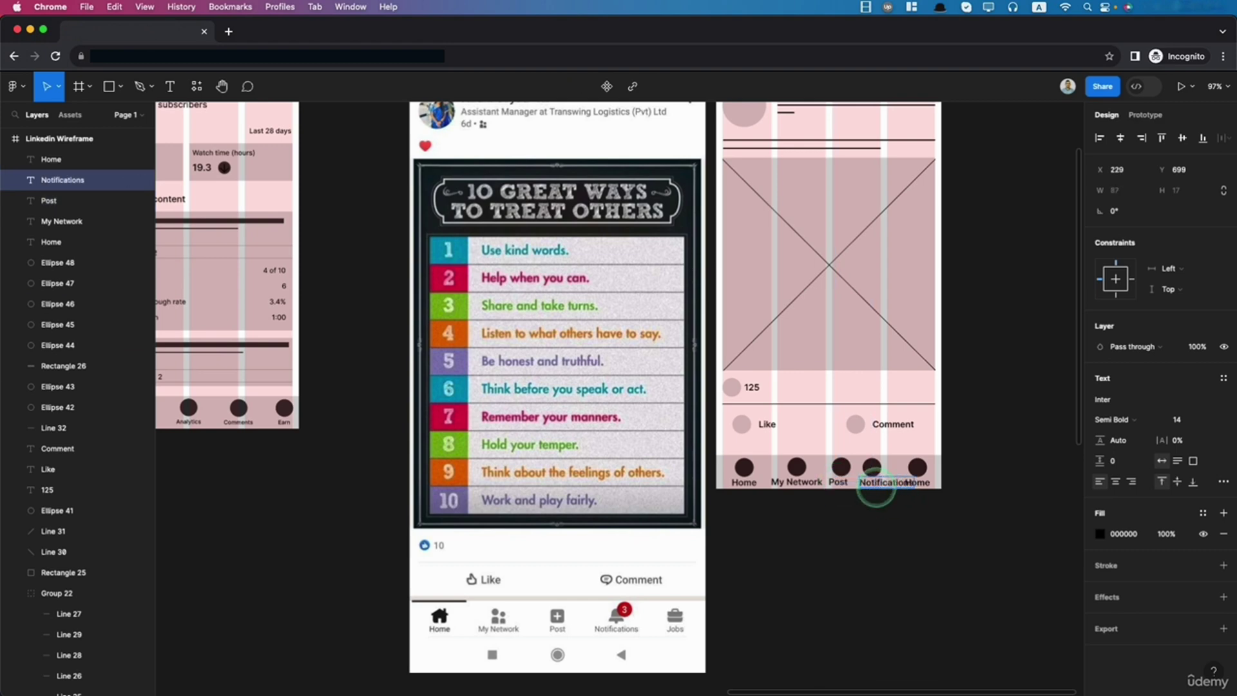
{"action": "left_click", "coordinate": [926, 483]}
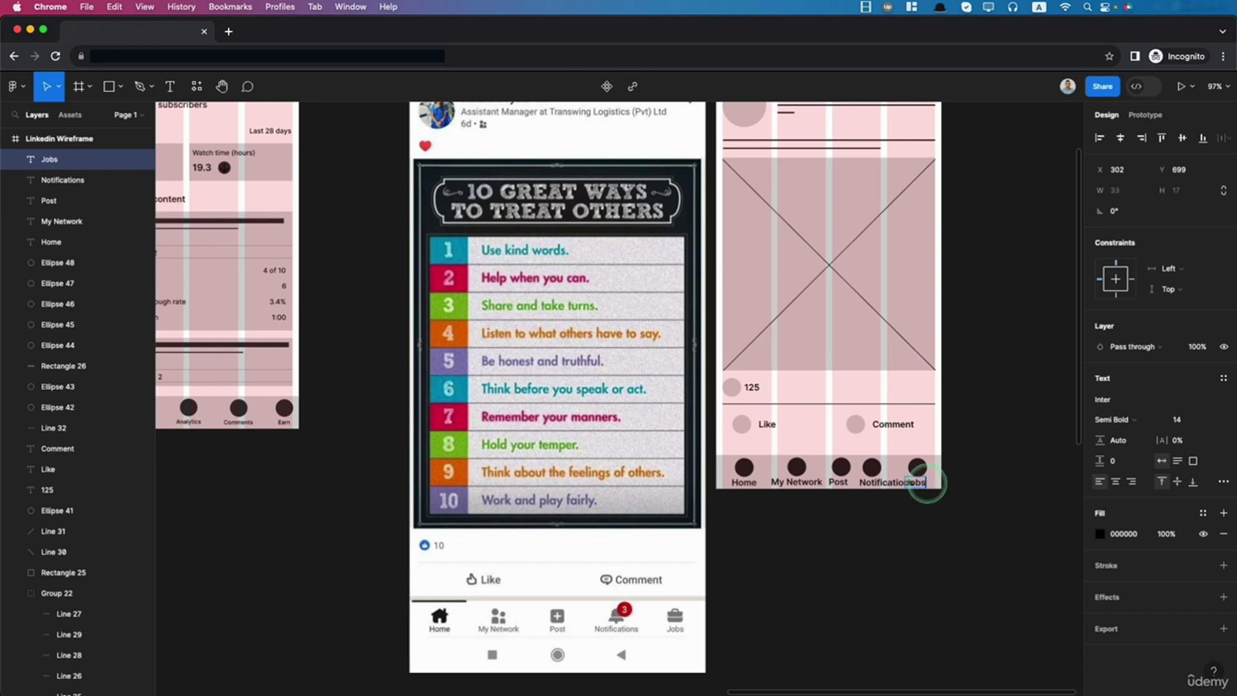
Step: Group the Home circle with its label and the My Network circle with its label
{"action": "left_click", "coordinate": [744, 482]}
{"action": "left_click", "coordinate": [745, 466], "text": "shift"}
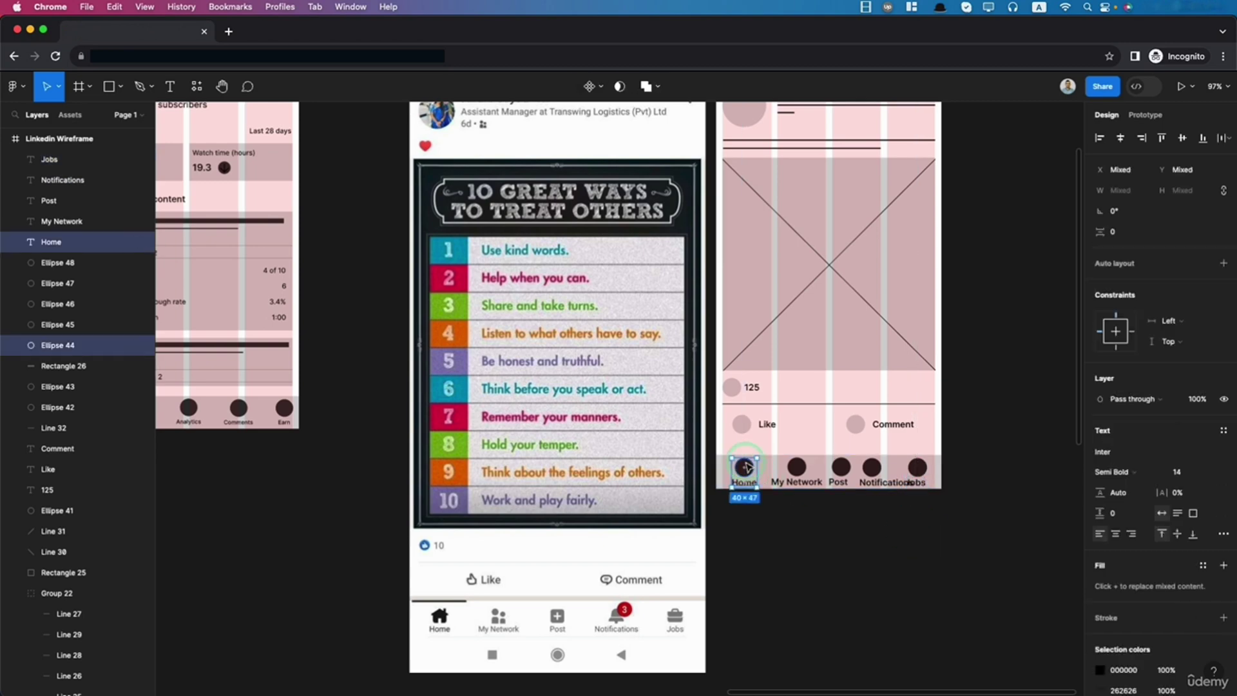
{"action": "key", "text": "super+g"}
{"action": "left_click", "coordinate": [797, 481]}
{"action": "left_click", "coordinate": [797, 467], "text": "shift"}
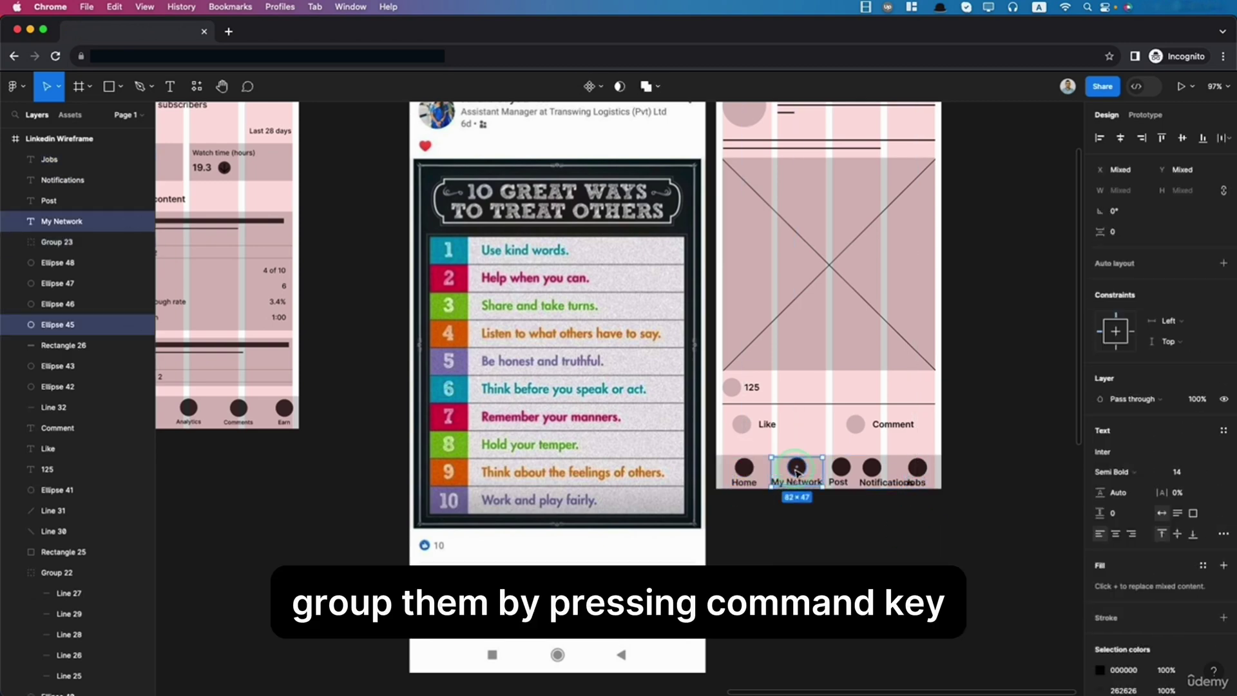
{"action": "key", "text": "super+g"}
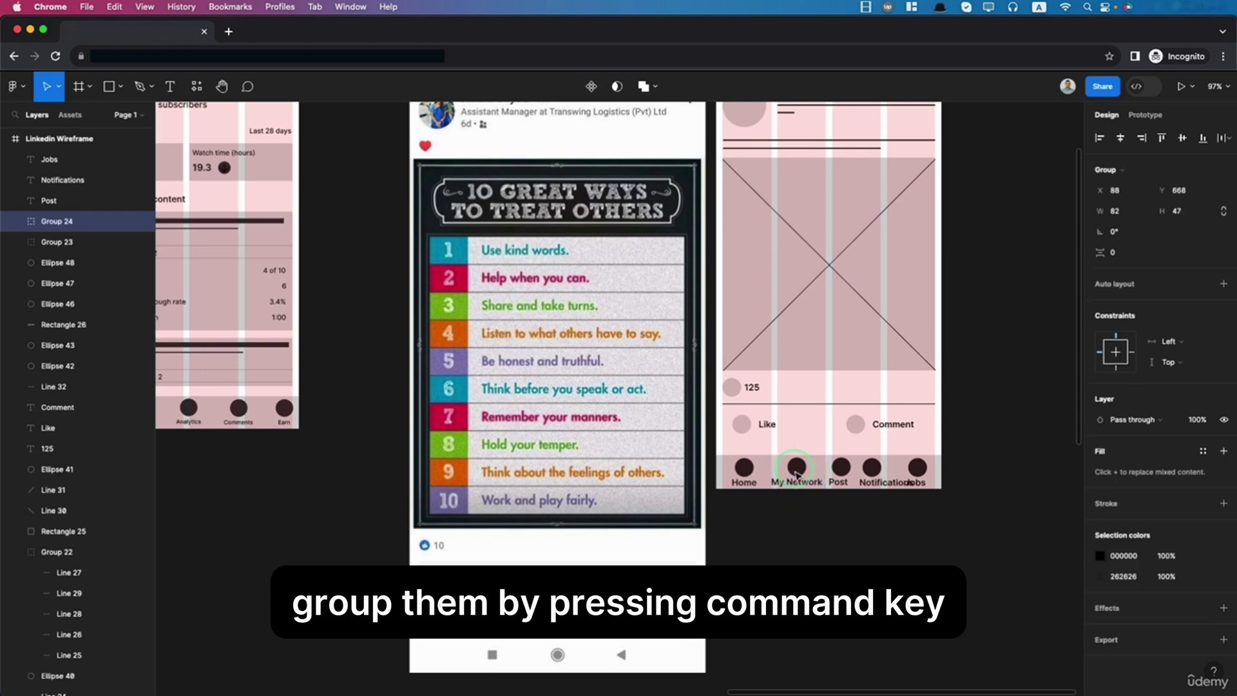
{"action": "left_click", "coordinate": [795, 525]}
Step: Group the Post circle with its label and align the two on their horizontal centers
{"action": "left_click", "coordinate": [839, 481]}
{"action": "left_click", "coordinate": [843, 468], "text": "shift"}
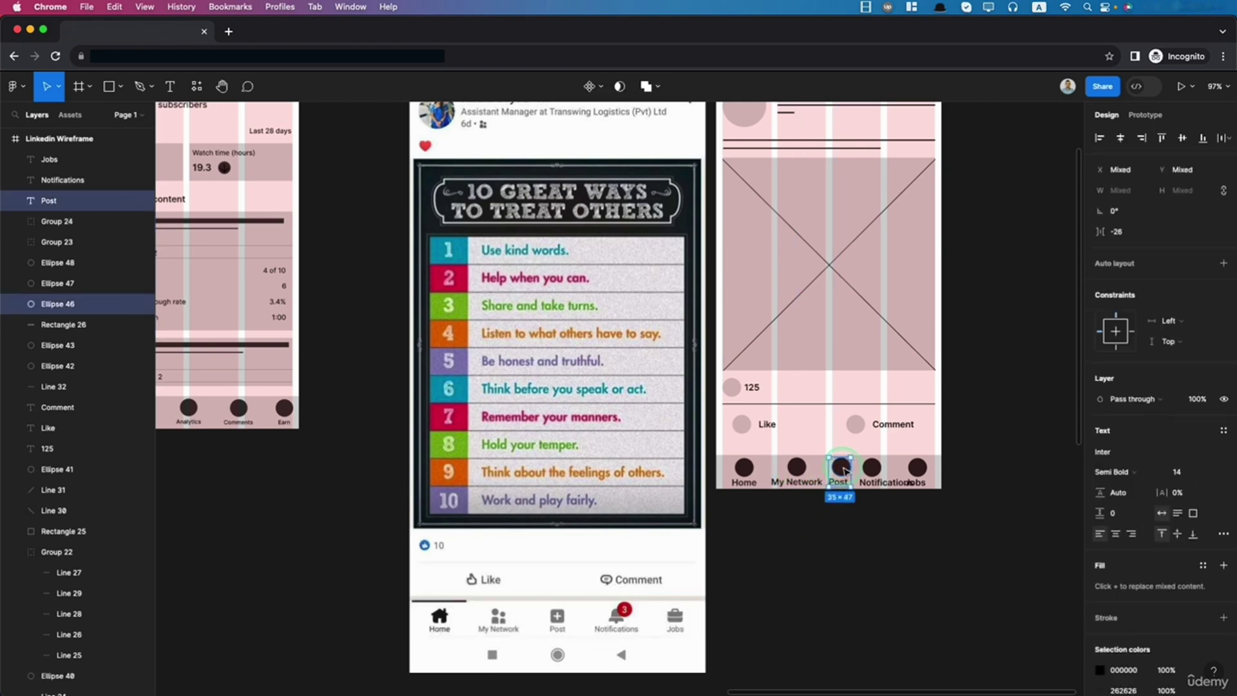
{"action": "key", "text": "super+g"}
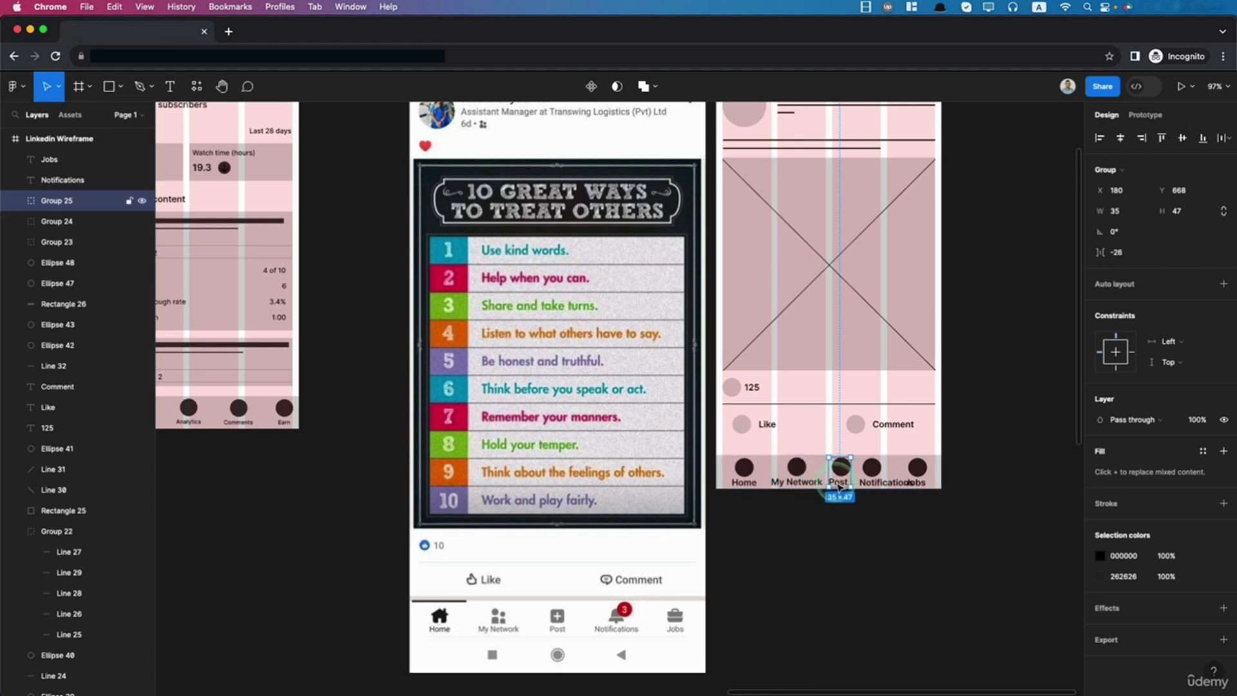
{"action": "key", "text": "Return"}
{"action": "left_click", "coordinate": [908, 516]}
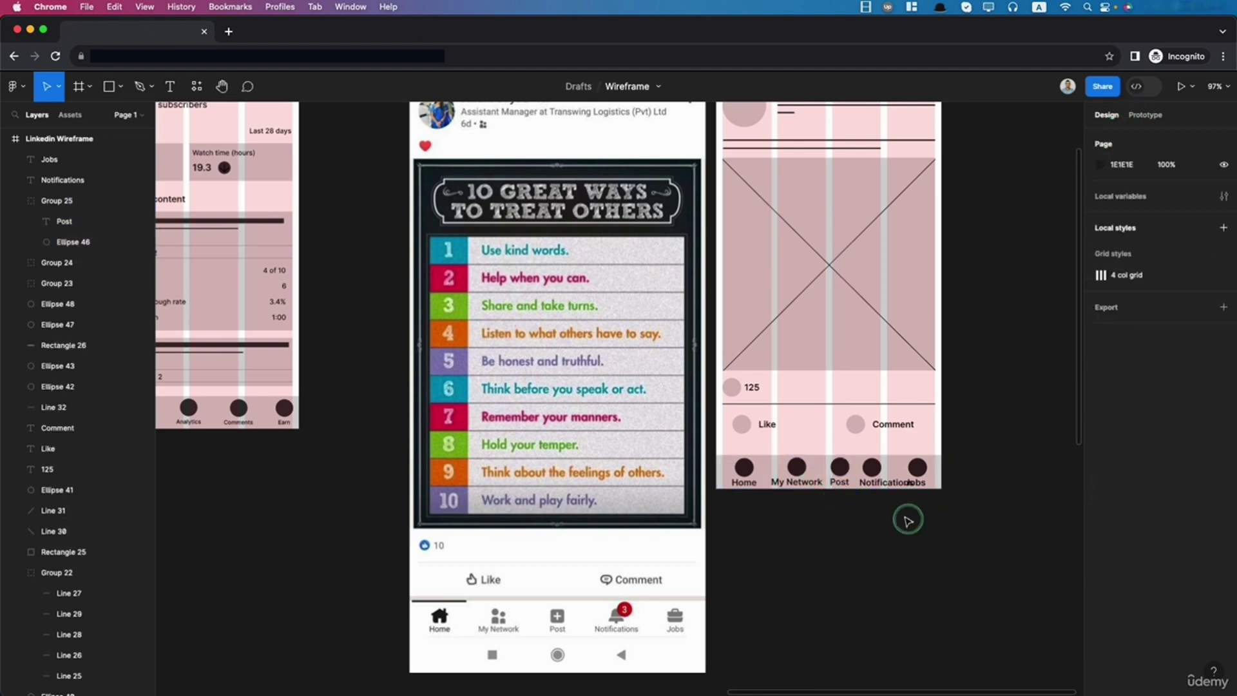
Step: Align the Notifications circle and label on their horizontal centers and group them
{"action": "left_click", "coordinate": [883, 482]}
{"action": "left_click", "coordinate": [871, 468], "text": "shift"}
{"action": "left_click", "coordinate": [1122, 139]}
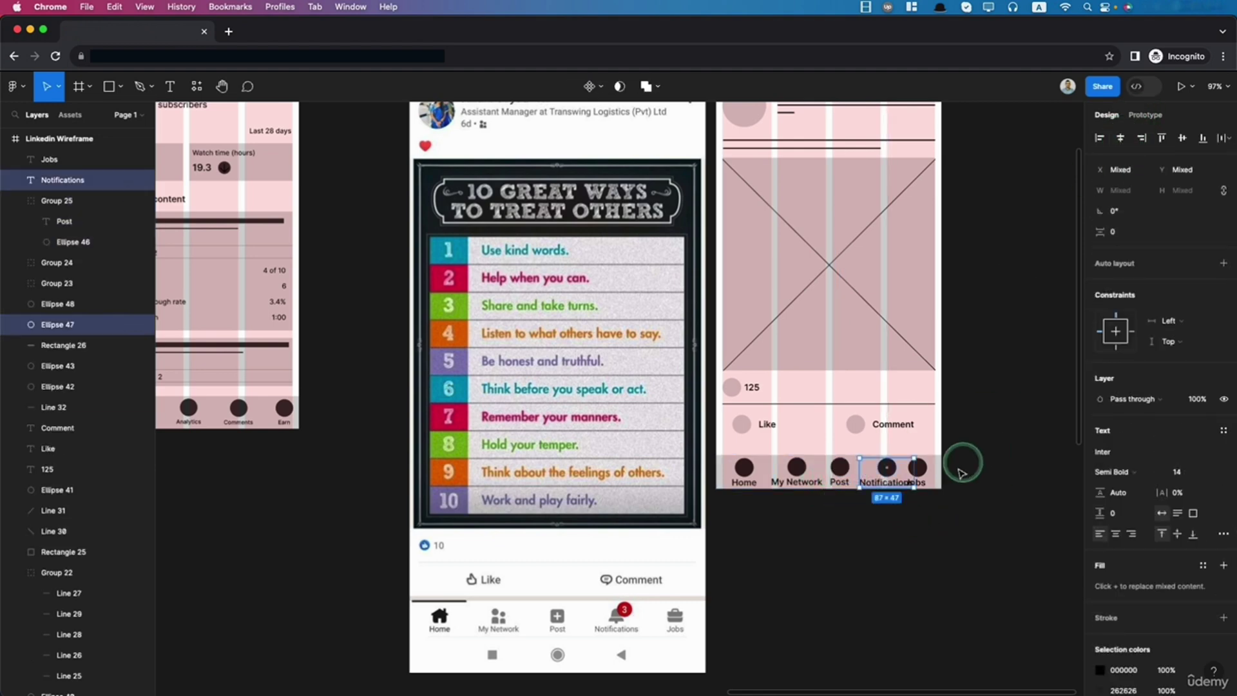
{"action": "key", "text": "super+g"}
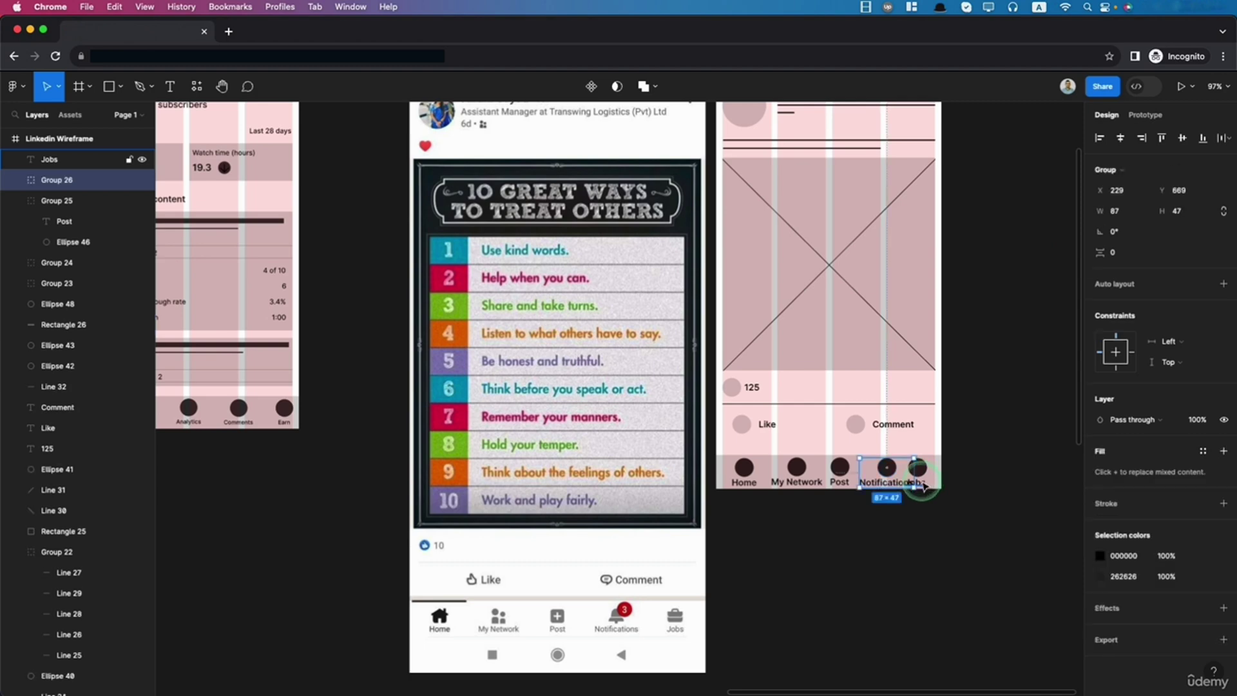
Step: Align the Jobs circle and label on their horizontal centers and group them
{"action": "left_click", "coordinate": [921, 482]}
{"action": "left_click", "coordinate": [918, 468], "text": "shift"}
{"action": "left_click", "coordinate": [1119, 139]}
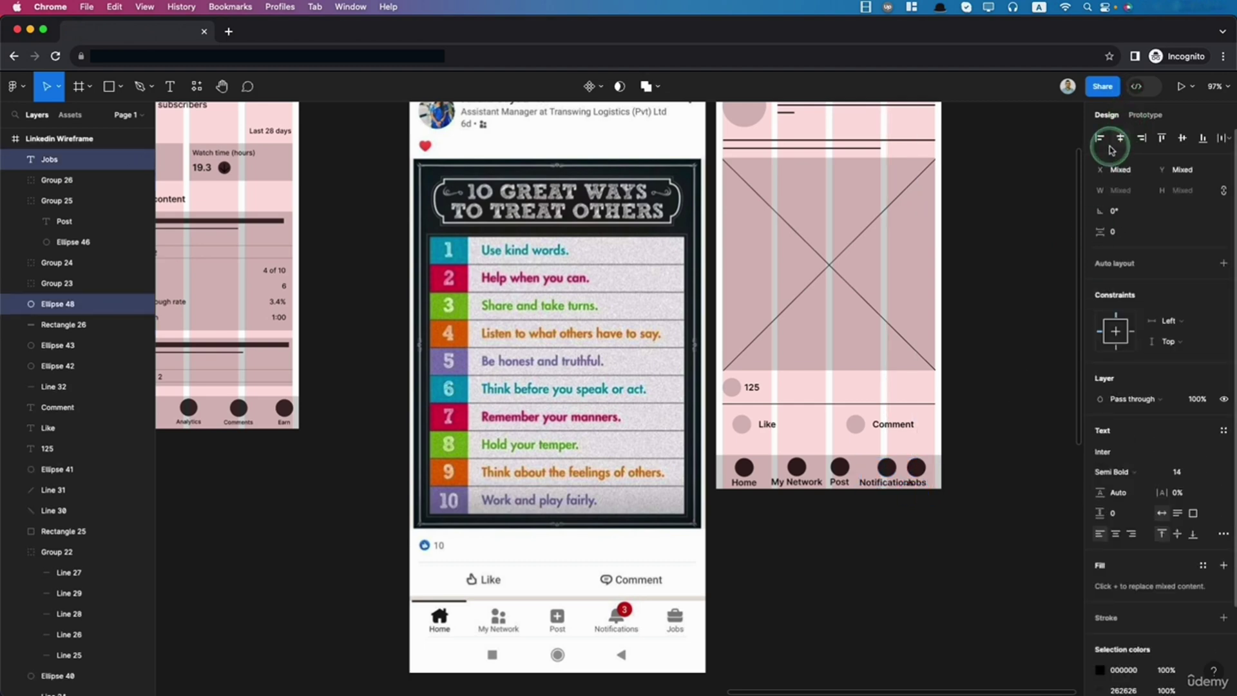
{"action": "key", "text": "super+g"}
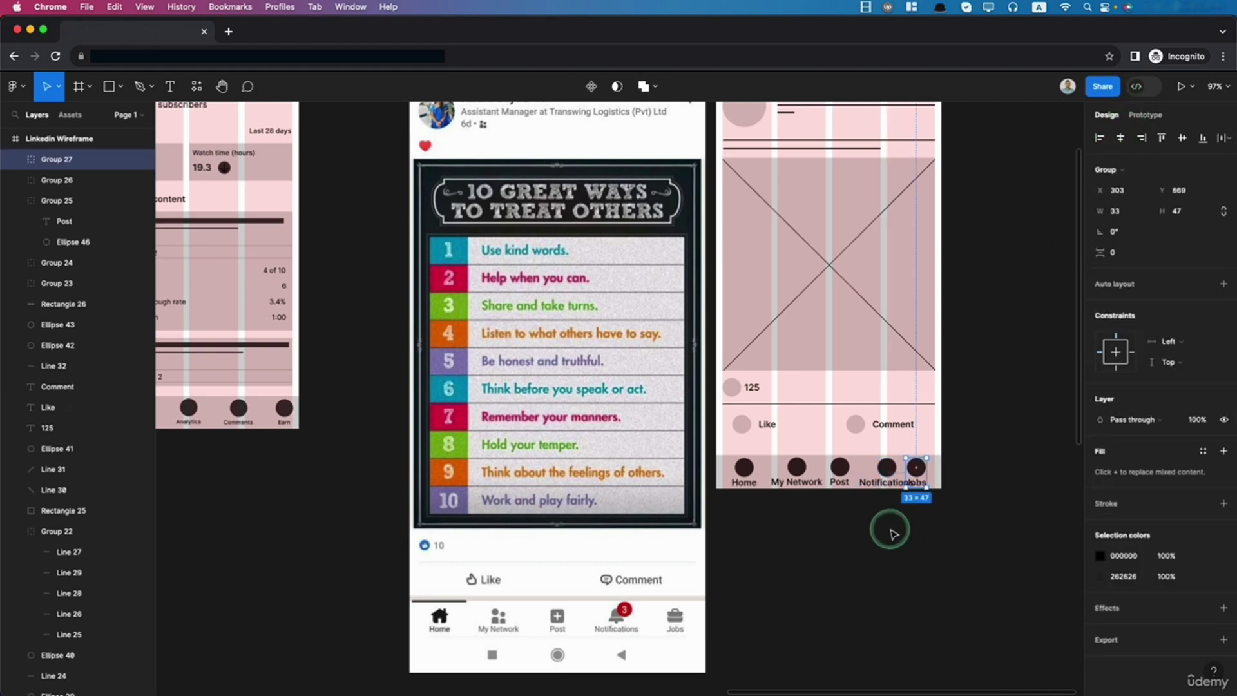
Step: Set the font size of the menu bar's Home label to 12
{"action": "double_click", "coordinate": [744, 484]}
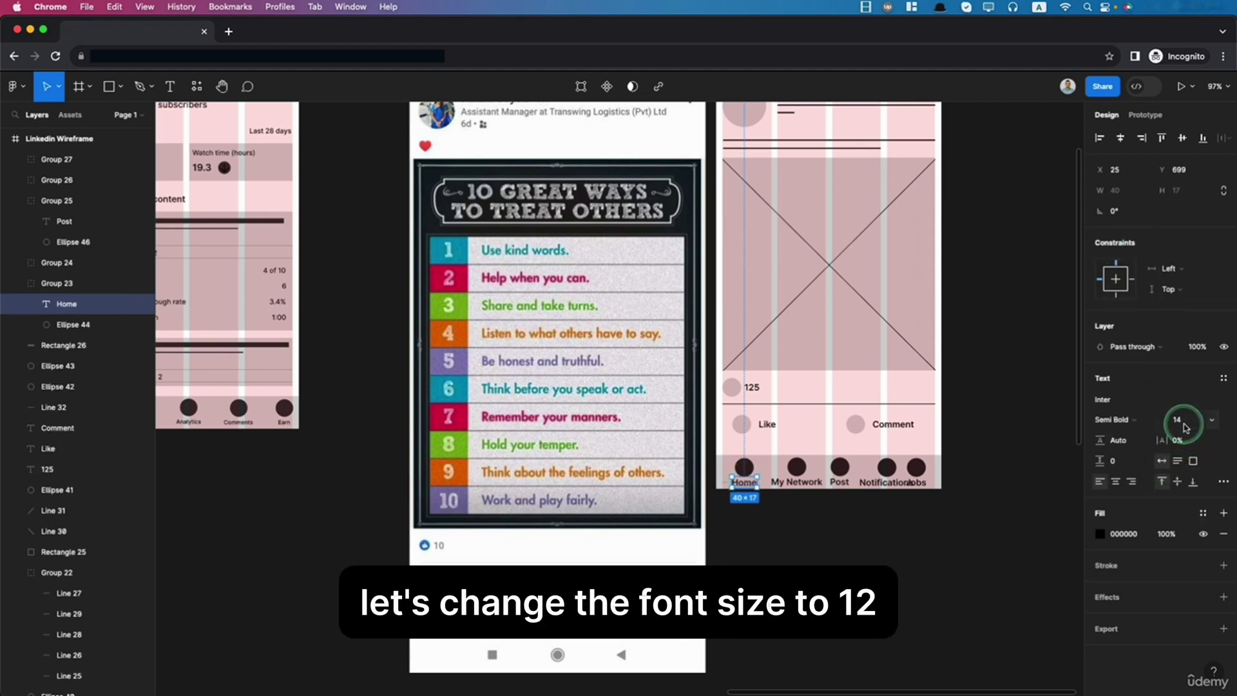
{"action": "type", "text": "12"}
{"action": "key", "text": "Return"}
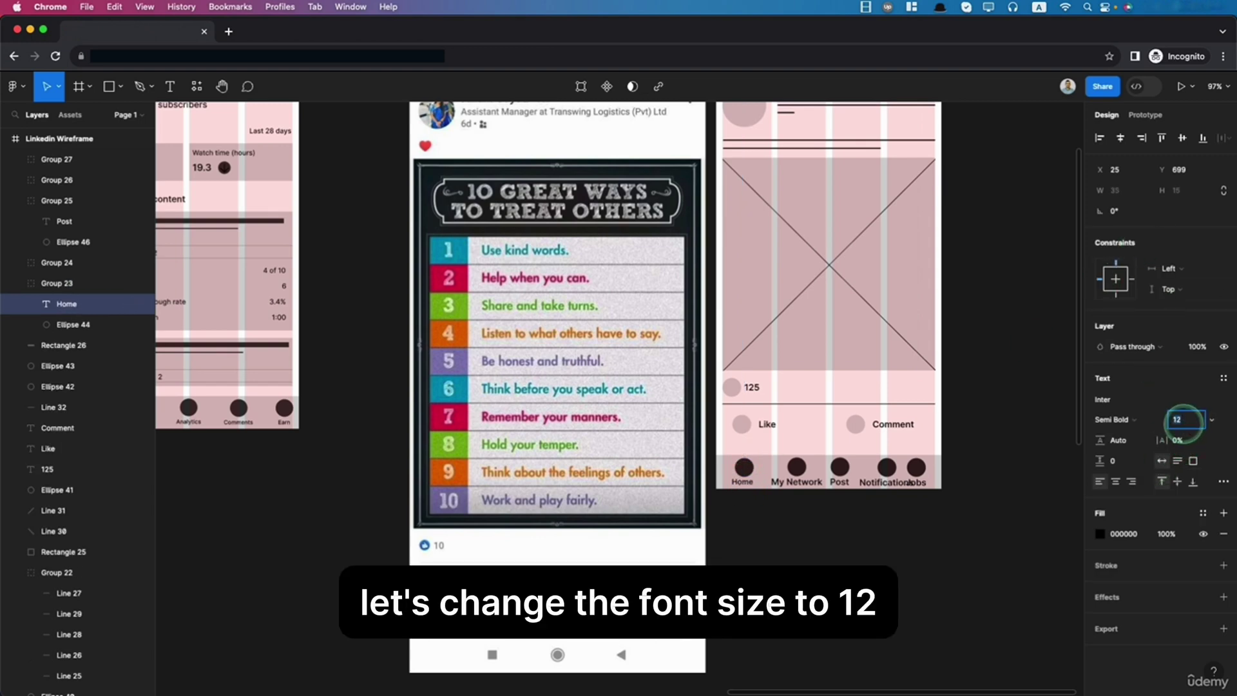
Step: Set the font size of the My Network, Post, Notifications and Jobs labels to 12
{"action": "double_click", "coordinate": [796, 482]}
{"action": "left_click", "coordinate": [839, 482], "text": "shift"}
{"action": "left_click", "coordinate": [883, 482], "text": "shift"}
{"action": "left_click", "coordinate": [917, 482], "text": "shift"}
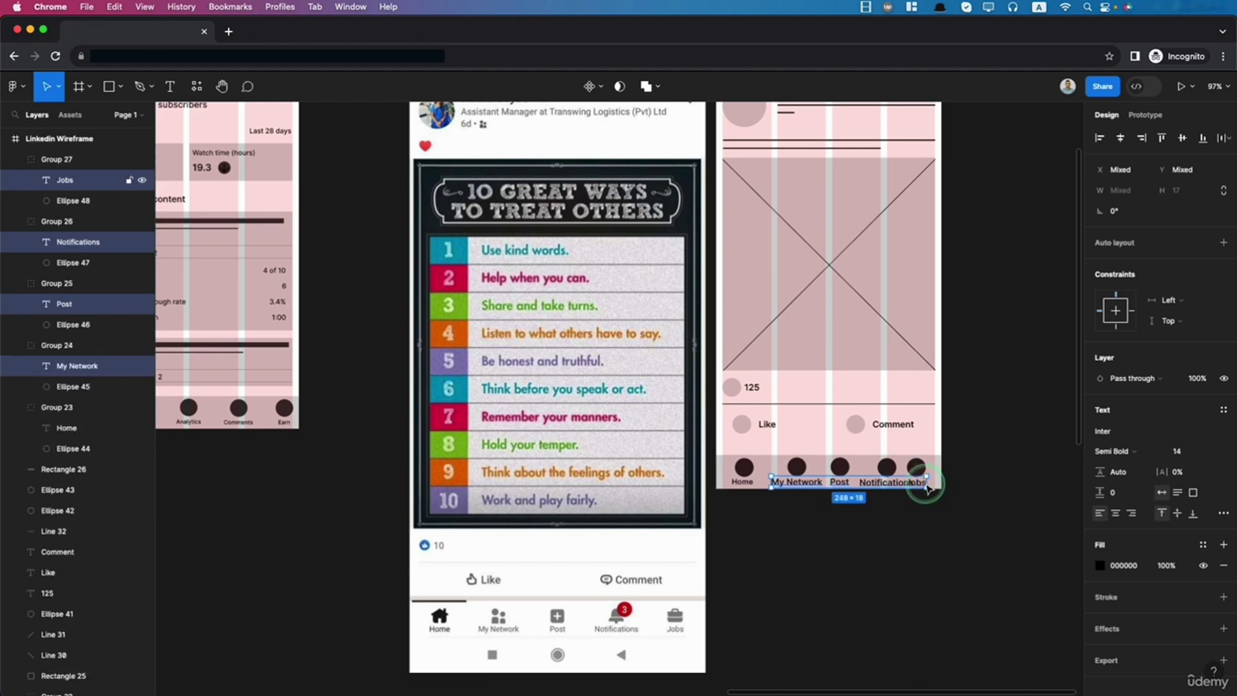
{"action": "left_click", "coordinate": [1184, 453]}
{"action": "type", "text": "12"}
{"action": "key", "text": "Return"}
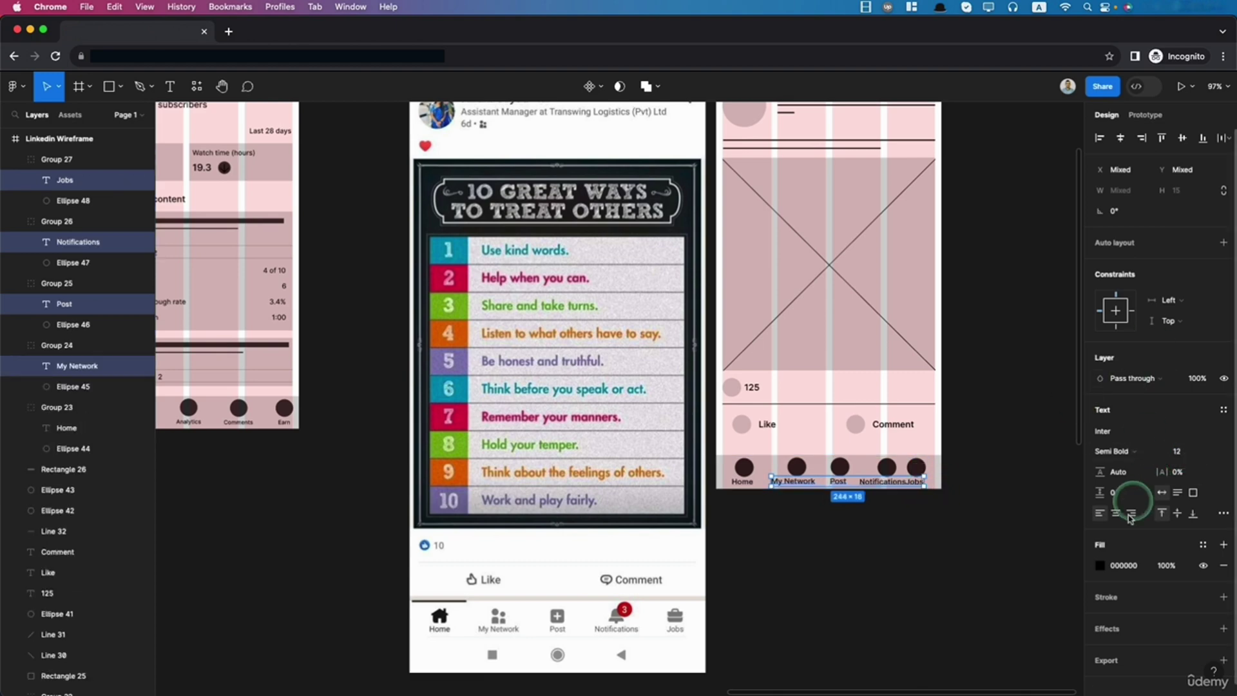
{"action": "left_click", "coordinate": [869, 567]}
Step: Realign the My Network circle and its resized label on their horizontal centers within their group
{"action": "scroll", "coordinate": [828, 544], "scroll_direction": "up", "scroll_amount": 5}
{"action": "scroll", "coordinate": [824, 542], "scroll_direction": "up", "scroll_amount": 4}
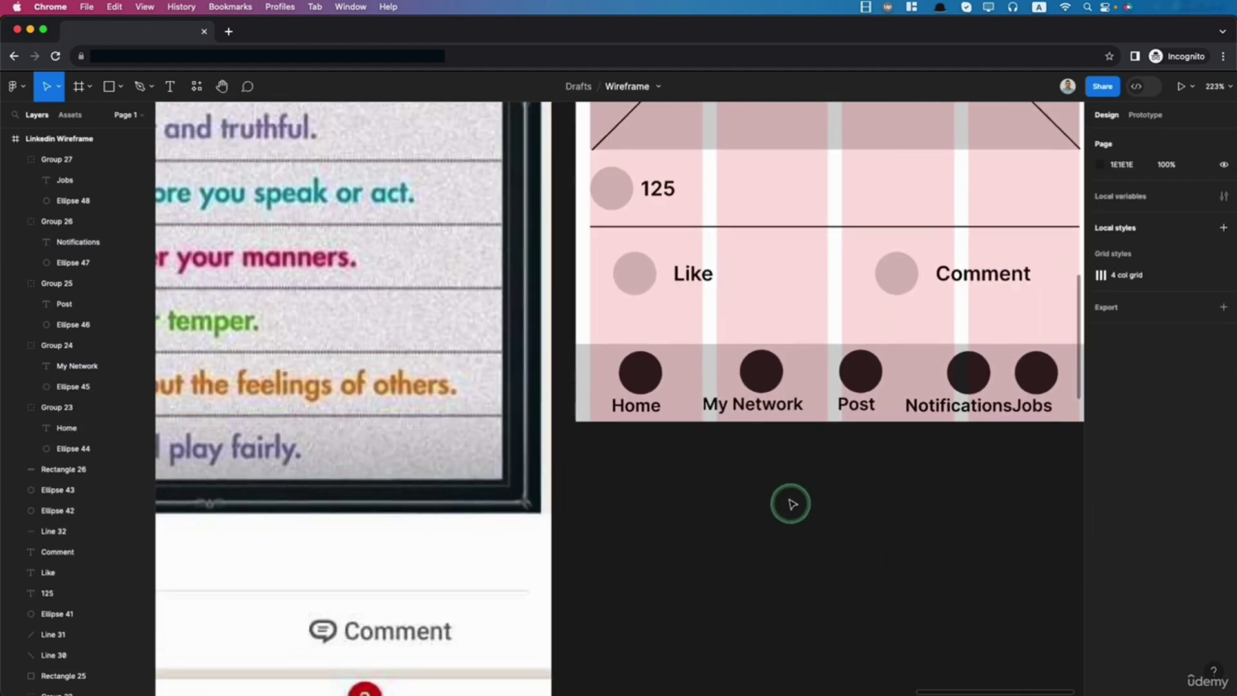
{"action": "double_click", "coordinate": [769, 411]}
{"action": "left_click", "coordinate": [773, 354], "text": "shift"}
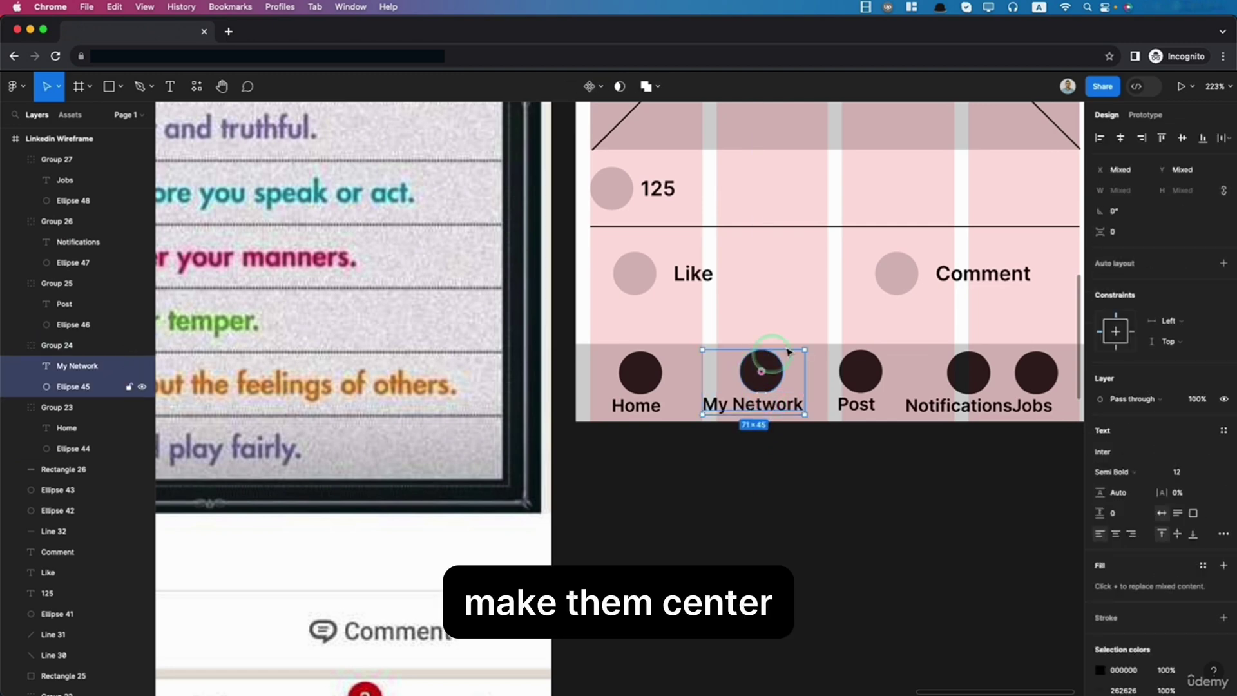
{"action": "left_click", "coordinate": [1120, 138]}
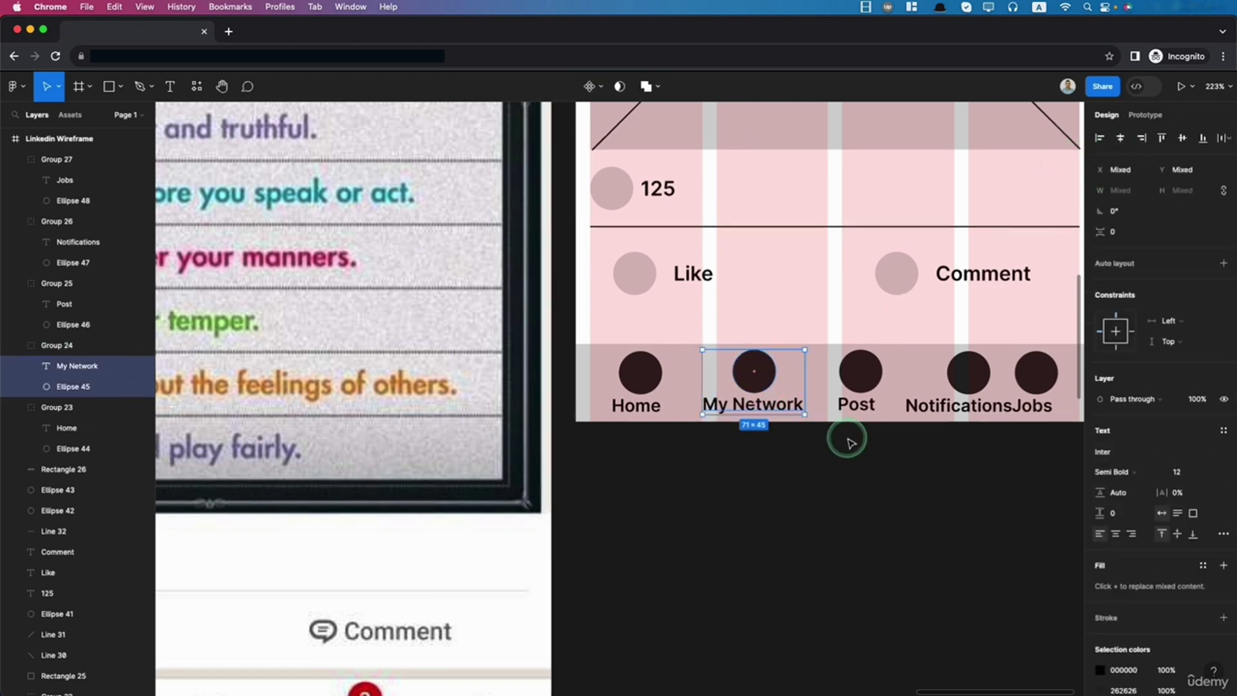
Step: Realign the Post and Notifications circles with their own resized labels on their horizontal centers
{"action": "double_click", "coordinate": [857, 406]}
{"action": "left_click", "coordinate": [861, 370], "text": "shift"}
{"action": "left_click", "coordinate": [1121, 137]}
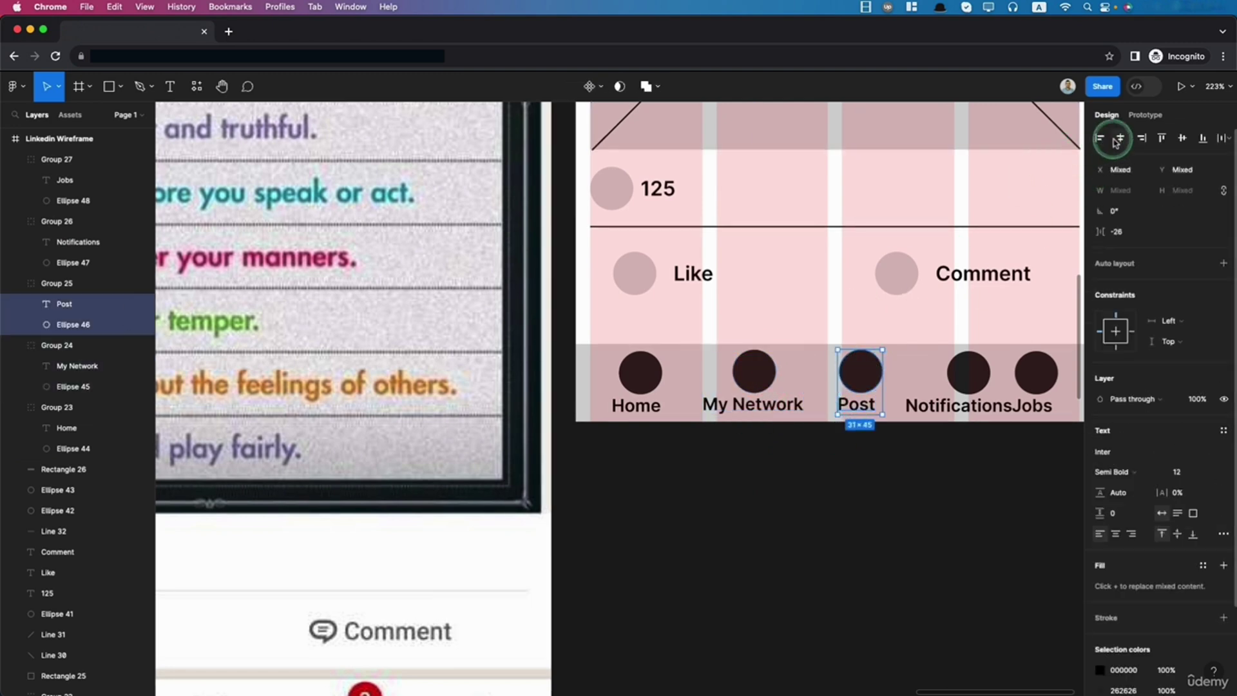
{"action": "double_click", "coordinate": [959, 406]}
{"action": "left_click", "coordinate": [970, 388], "text": "shift"}
{"action": "left_click", "coordinate": [1121, 138]}
{"action": "scroll", "coordinate": [1027, 442], "scroll_direction": "down", "scroll_amount": 5}
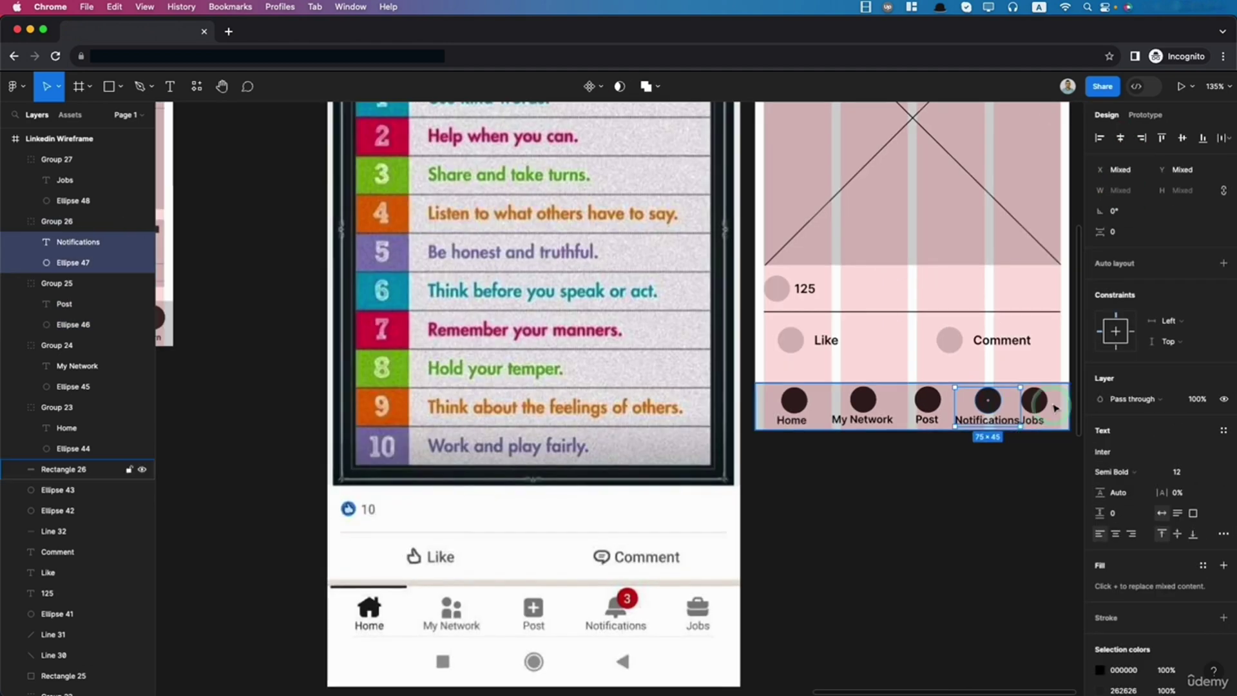
Step: Realign the Jobs circle and its resized label on their horizontal centers within their group
{"action": "double_click", "coordinate": [1034, 420]}
{"action": "left_click", "coordinate": [1034, 394], "text": "shift"}
{"action": "left_click", "coordinate": [1120, 137]}
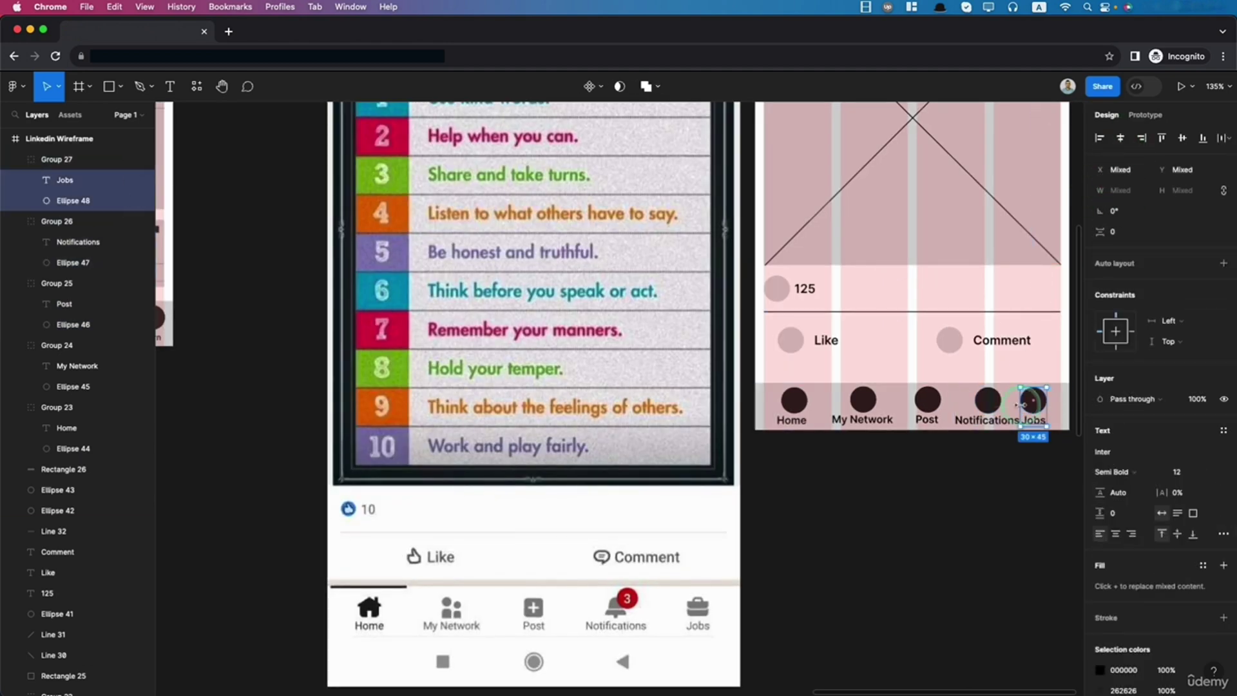
Step: Move the Jobs group to the right edge of the last grid column and the Home group to the left edge of the first
{"action": "left_click", "coordinate": [1015, 406]}
{"action": "left_click", "coordinate": [988, 401]}
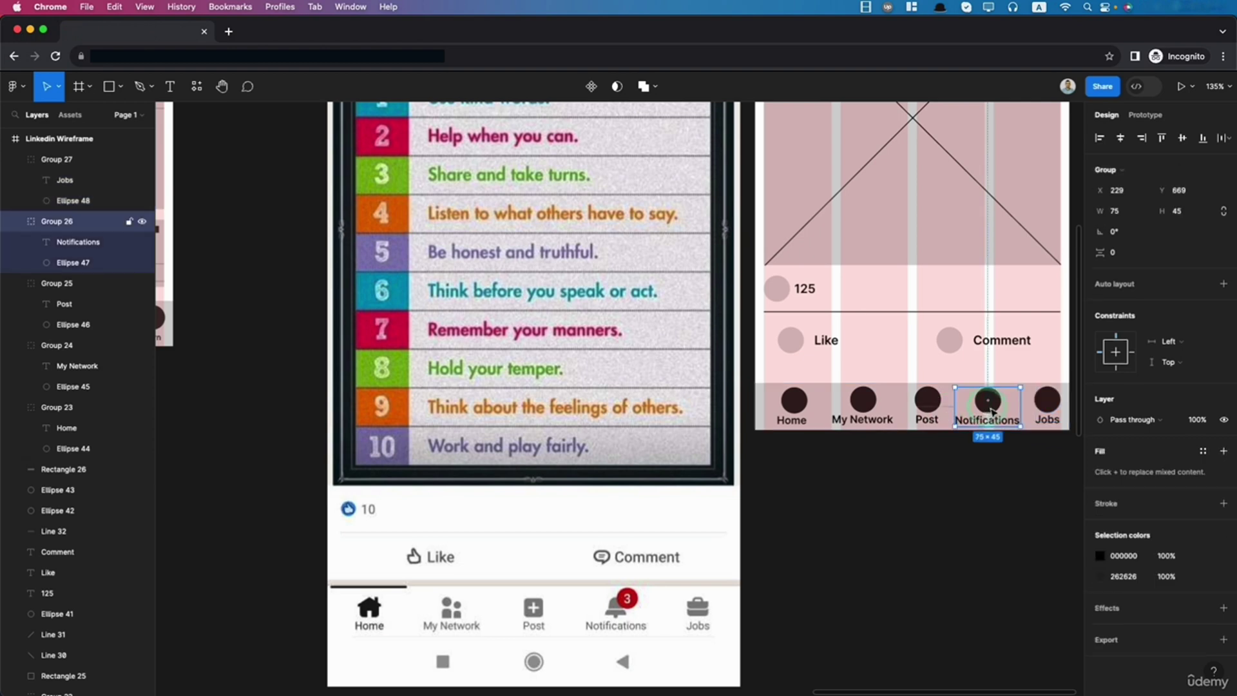
{"action": "left_click", "coordinate": [1047, 400], "text": "shift"}
{"action": "left_click_drag", "start_coordinate": [798, 413], "coordinate": [785, 412]}
Step: Distribute the Home, My Network, Post, Notifications and Jobs groups with equal horizontal spacing across the menu bar
{"action": "left_click", "coordinate": [862, 401], "text": "shift"}
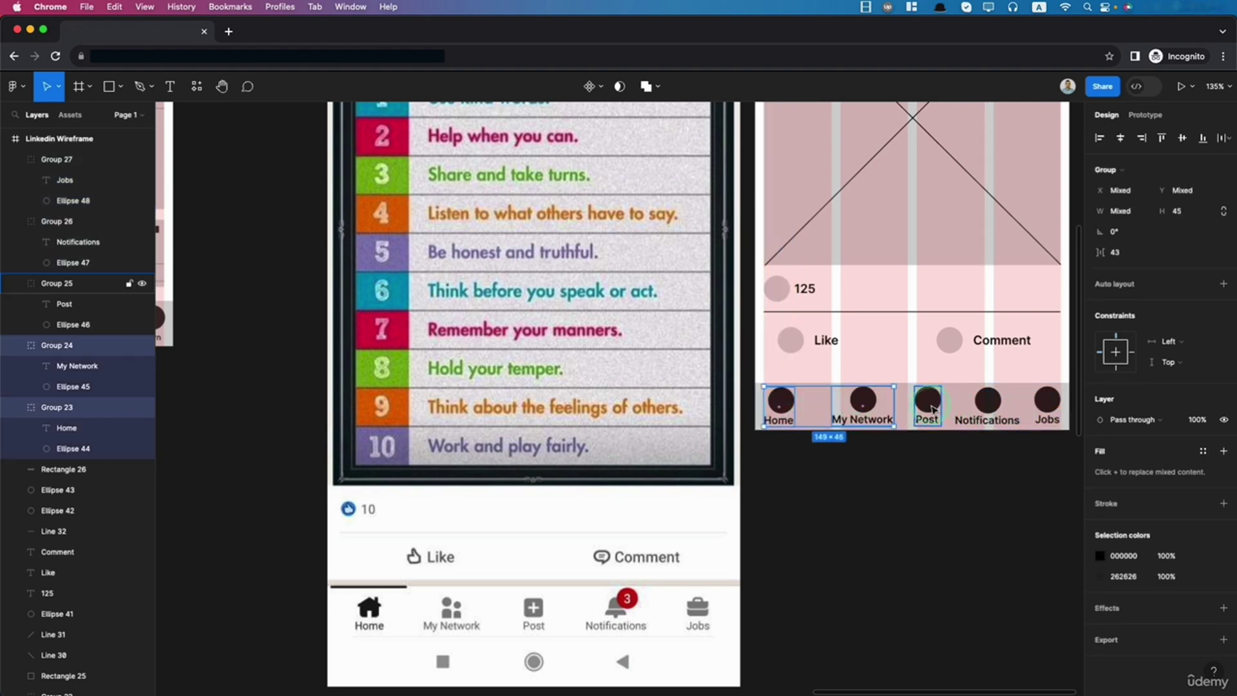
{"action": "left_click", "coordinate": [928, 401], "text": "shift"}
{"action": "left_click", "coordinate": [987, 401], "text": "shift"}
{"action": "left_click", "coordinate": [1048, 400], "text": "shift"}
{"action": "left_click", "coordinate": [1226, 138]}
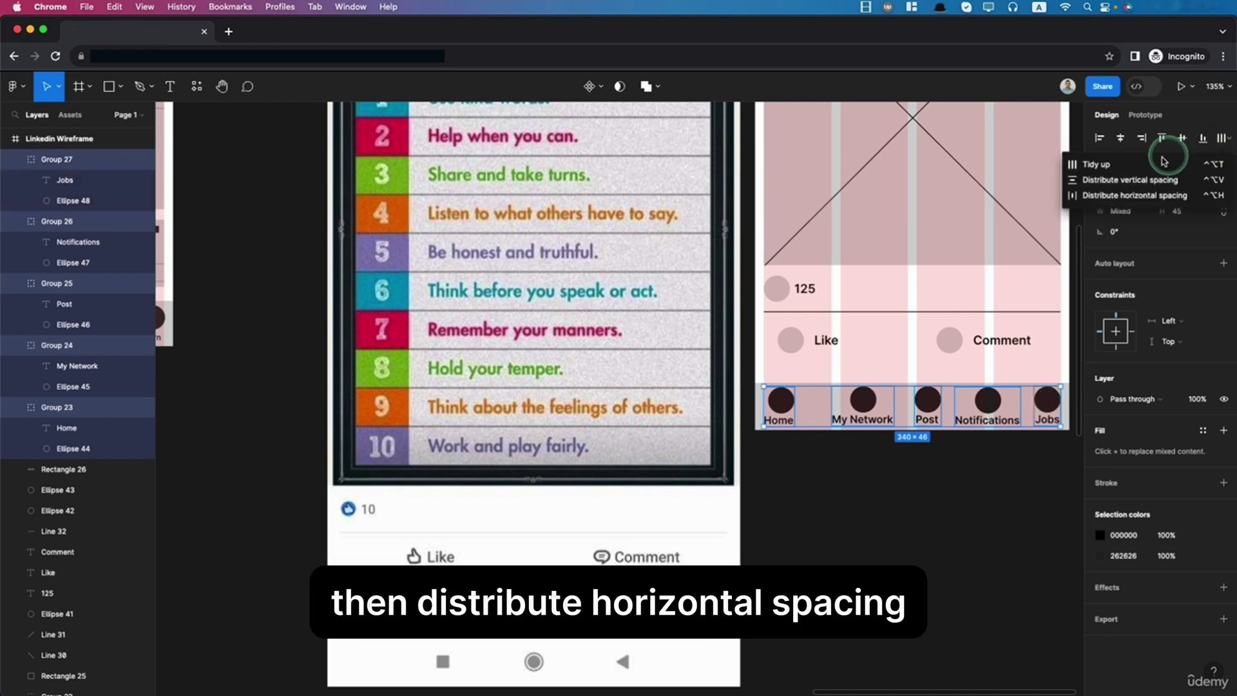
{"action": "left_click", "coordinate": [1100, 195]}
{"action": "left_click", "coordinate": [953, 506]}
{"action": "scroll", "coordinate": [947, 533], "scroll_direction": "down", "scroll_amount": 5}
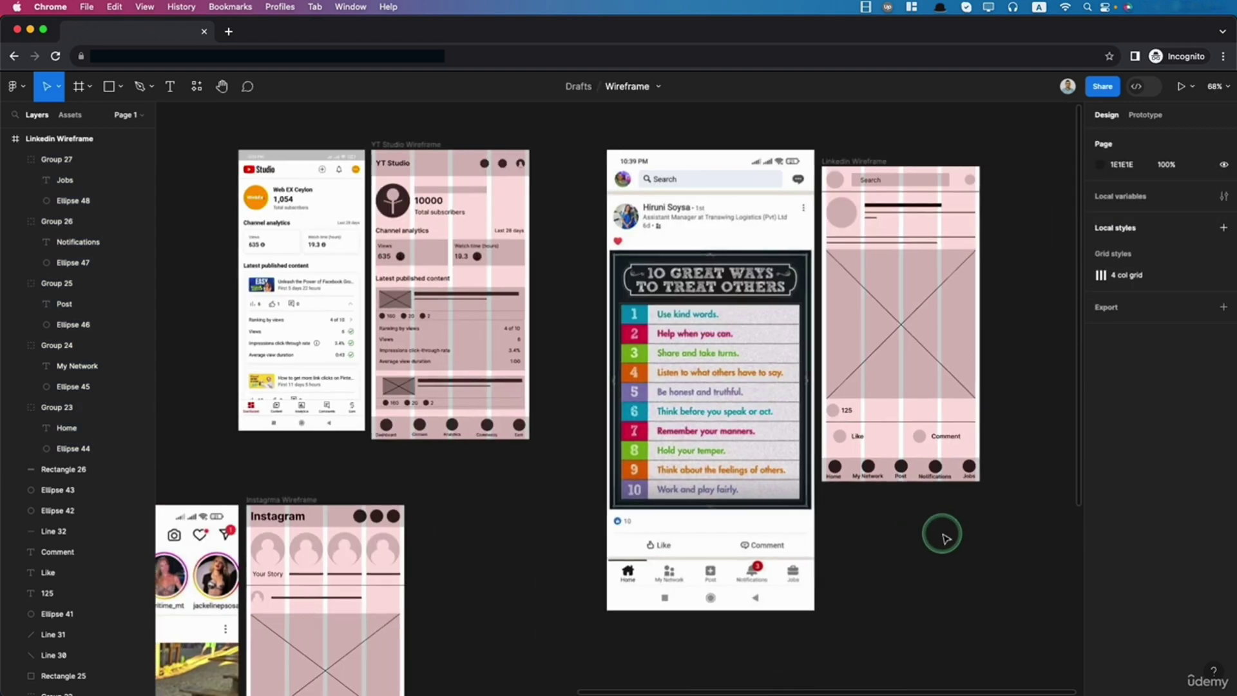
{"action": "scroll", "coordinate": [946, 538], "scroll_direction": "right", "scroll_amount": 2}
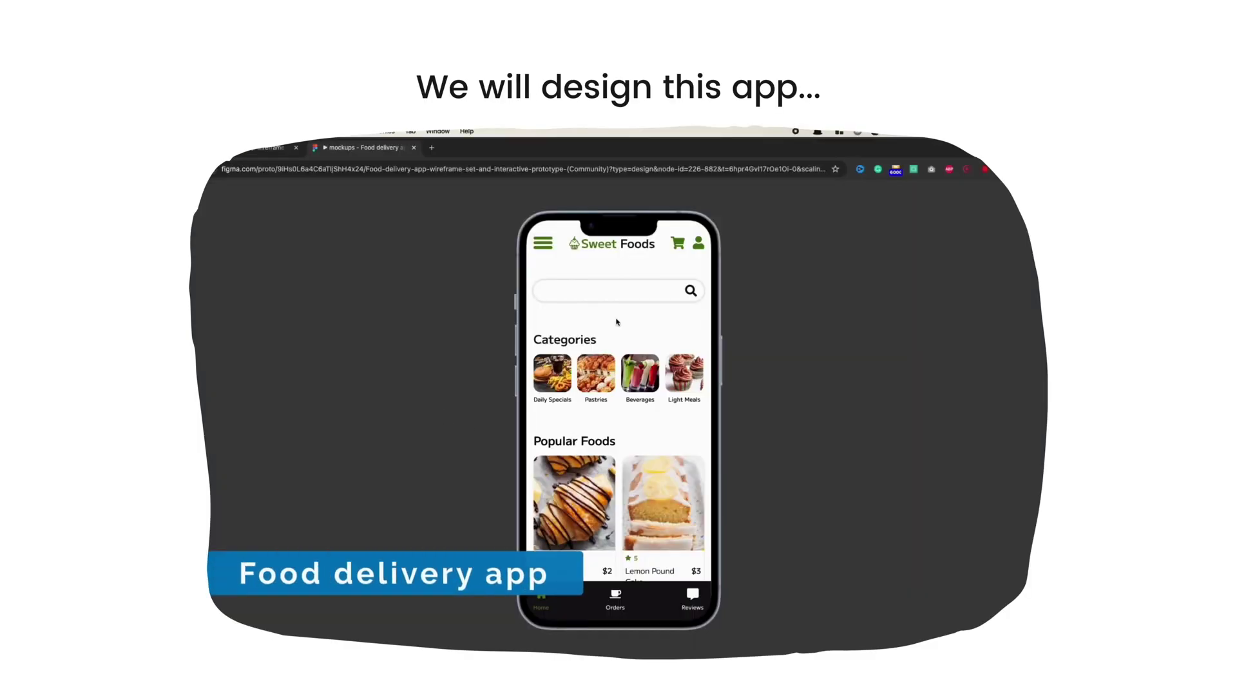
{"action": "scroll", "coordinate": [631, 411], "scroll_direction": "down", "scroll_amount": 4}
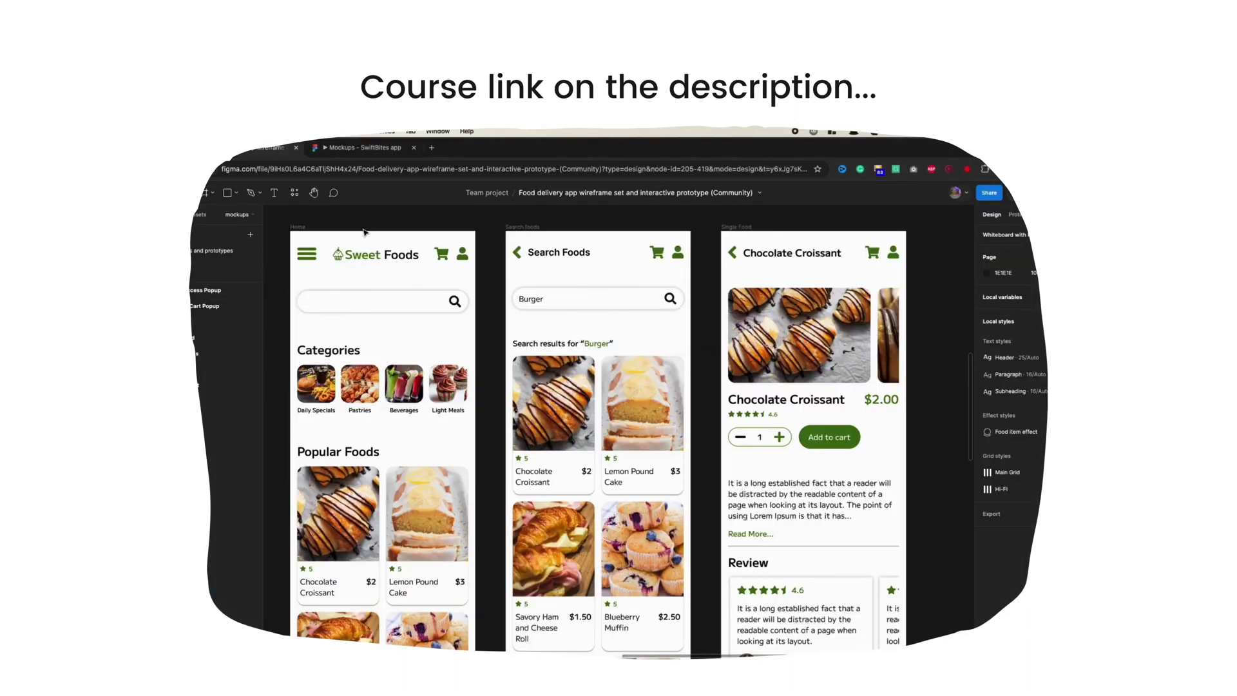
{"action": "scroll", "coordinate": [364, 232], "scroll_direction": "up", "scroll_amount": 5}
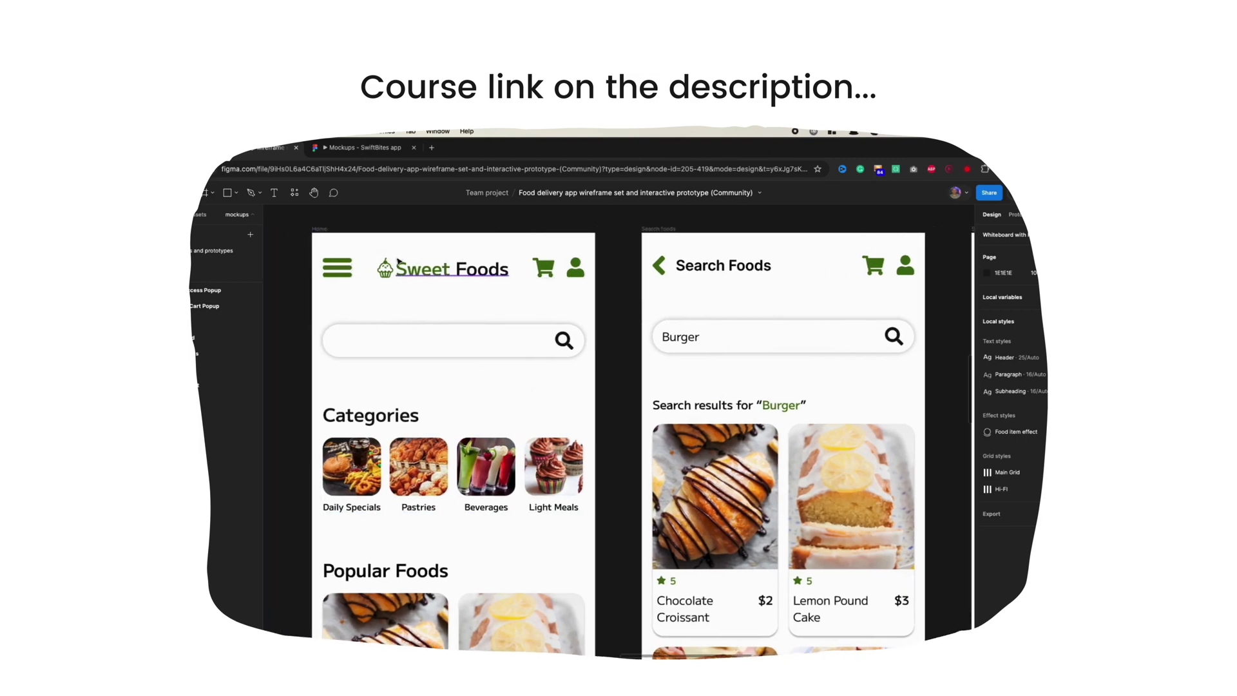
{"action": "scroll", "coordinate": [397, 260], "scroll_direction": "up", "scroll_amount": 3}
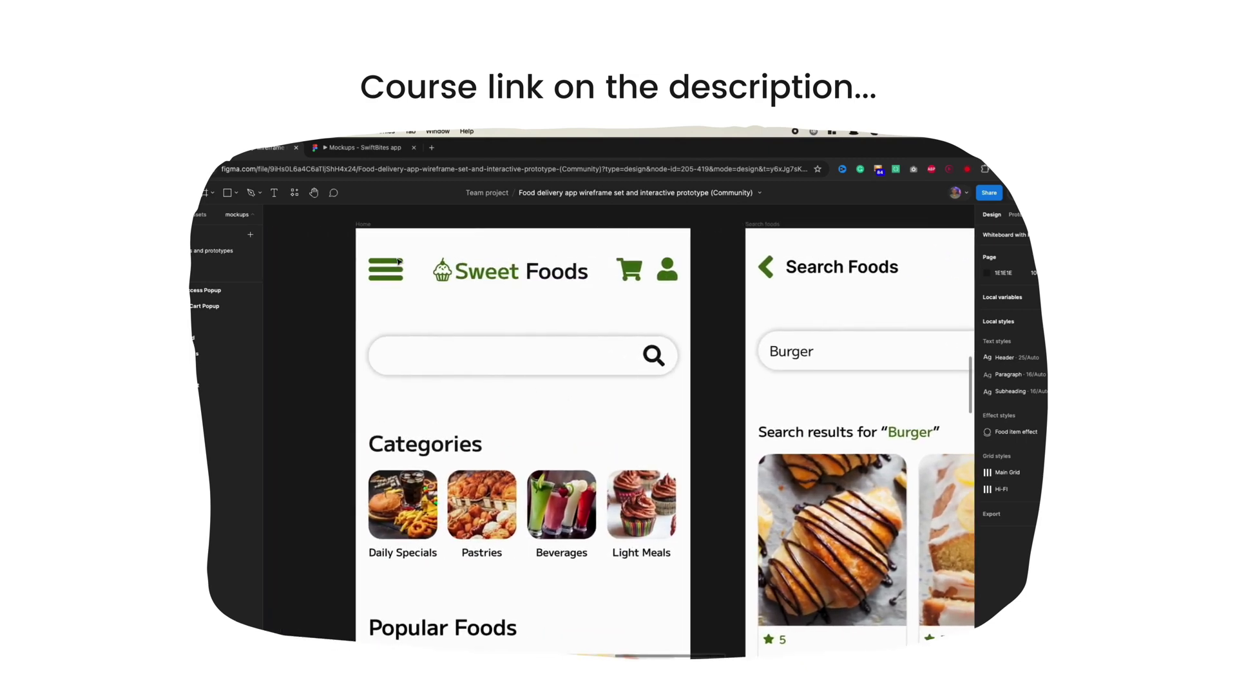
{"action": "scroll", "coordinate": [438, 361], "scroll_direction": "down", "scroll_amount": 5}
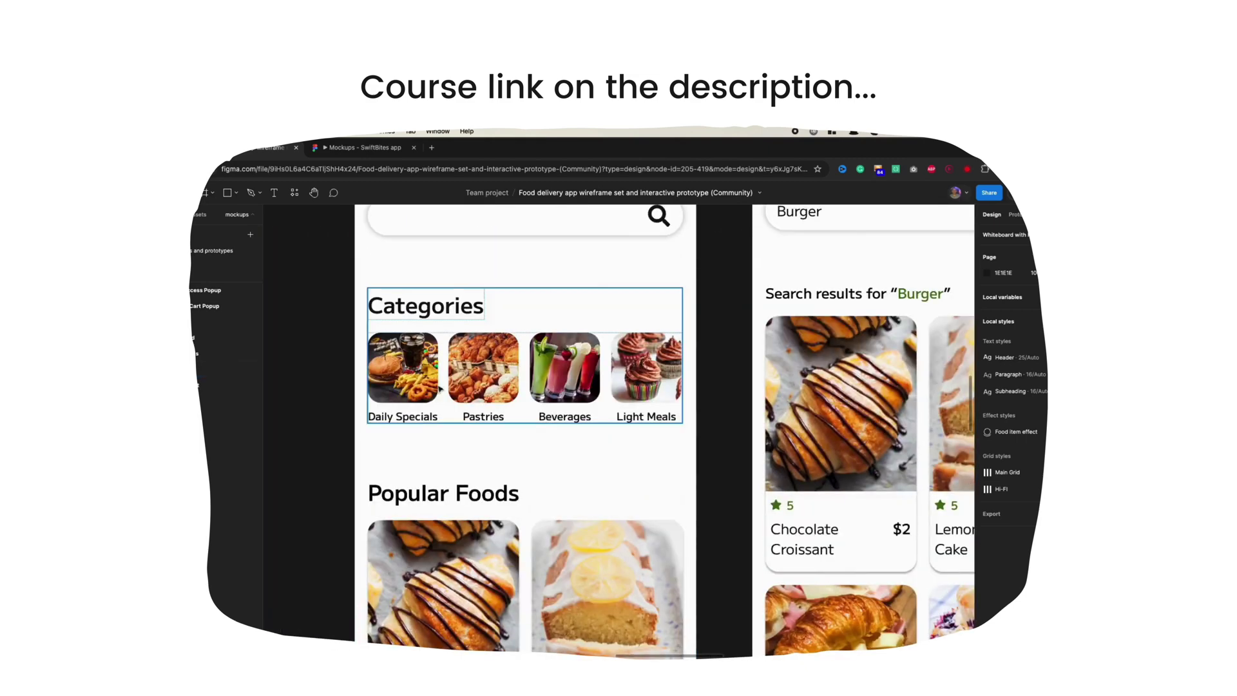
{"action": "scroll", "coordinate": [441, 397], "scroll_direction": "down", "scroll_amount": 10}
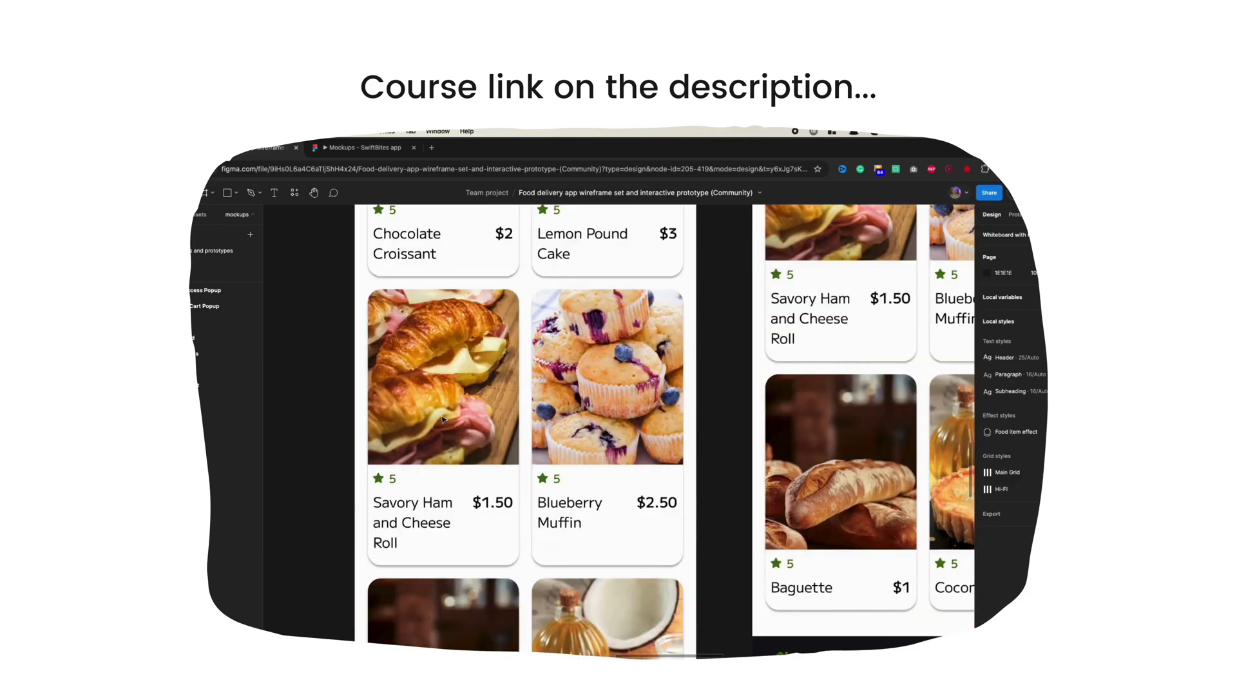
{"action": "scroll", "coordinate": [443, 419], "scroll_direction": "down", "scroll_amount": 1}
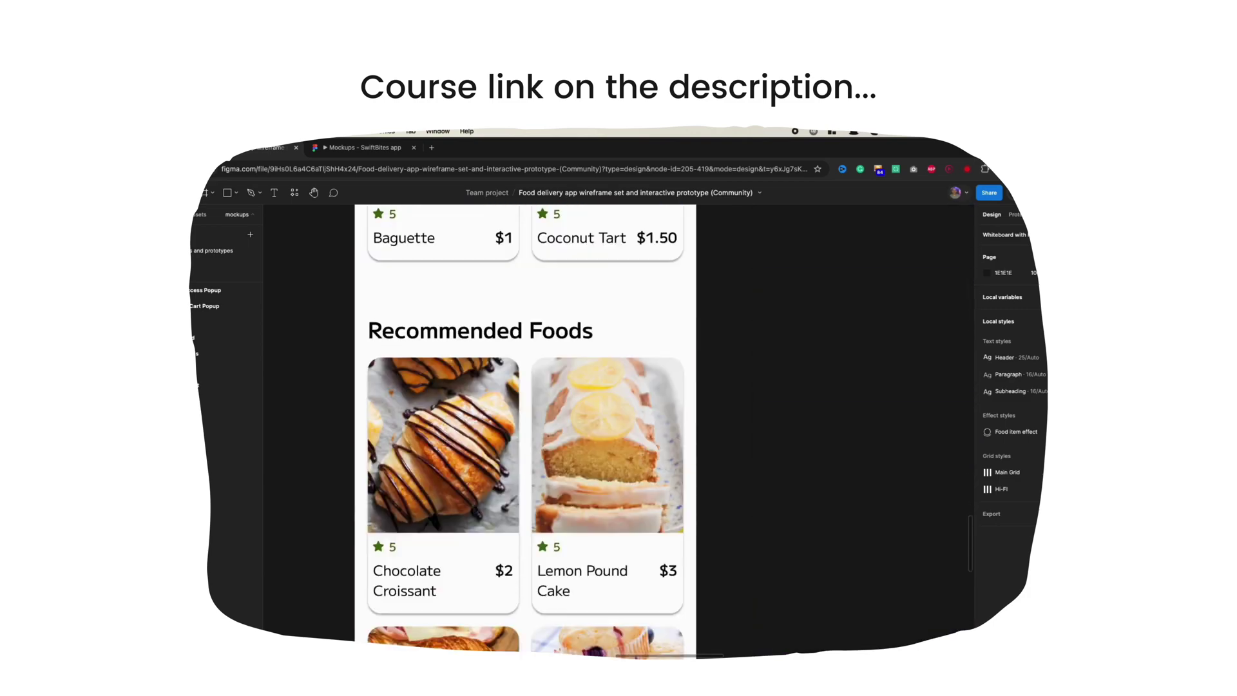